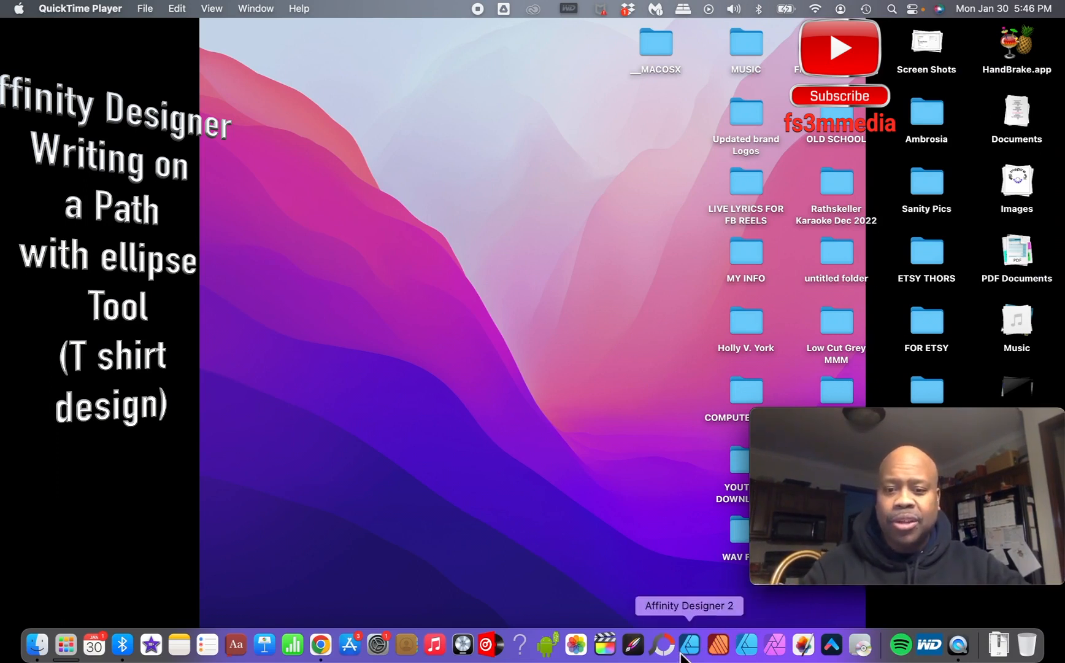
- Open Affinity Designer and create a new document from the 12 in × 12 in preset
left_click(746, 644)
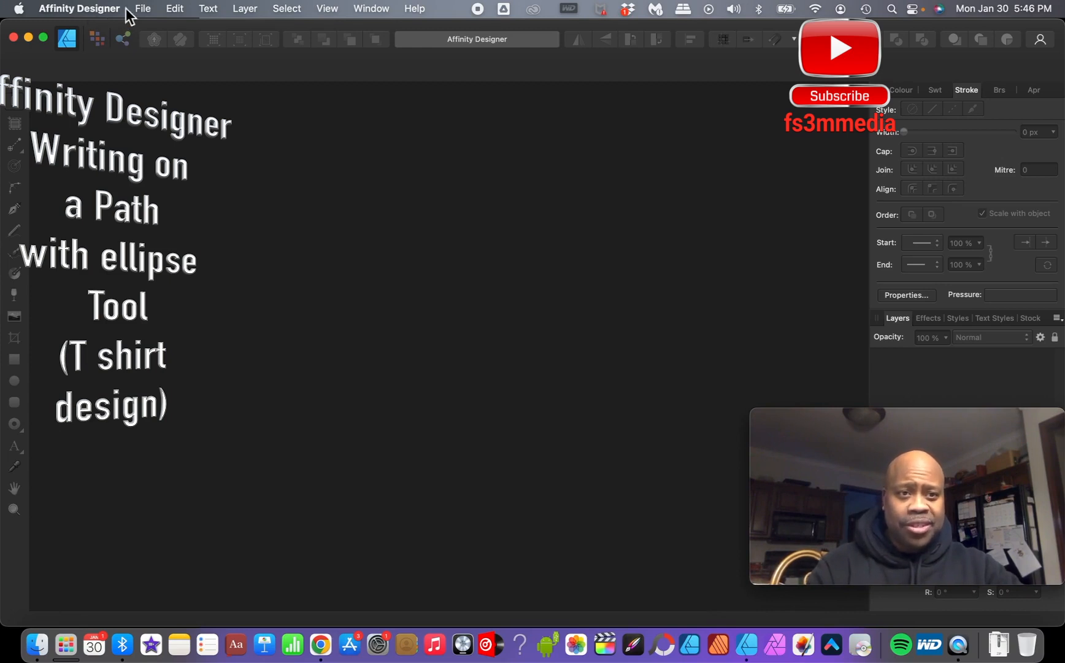
left_click(143, 10)
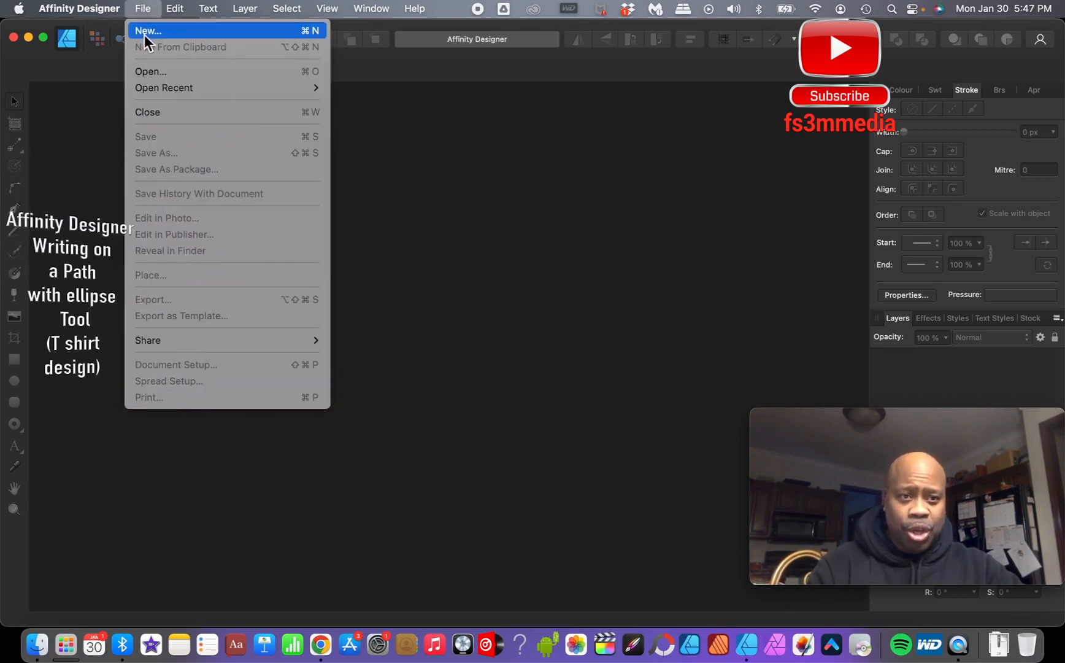
left_click(144, 34)
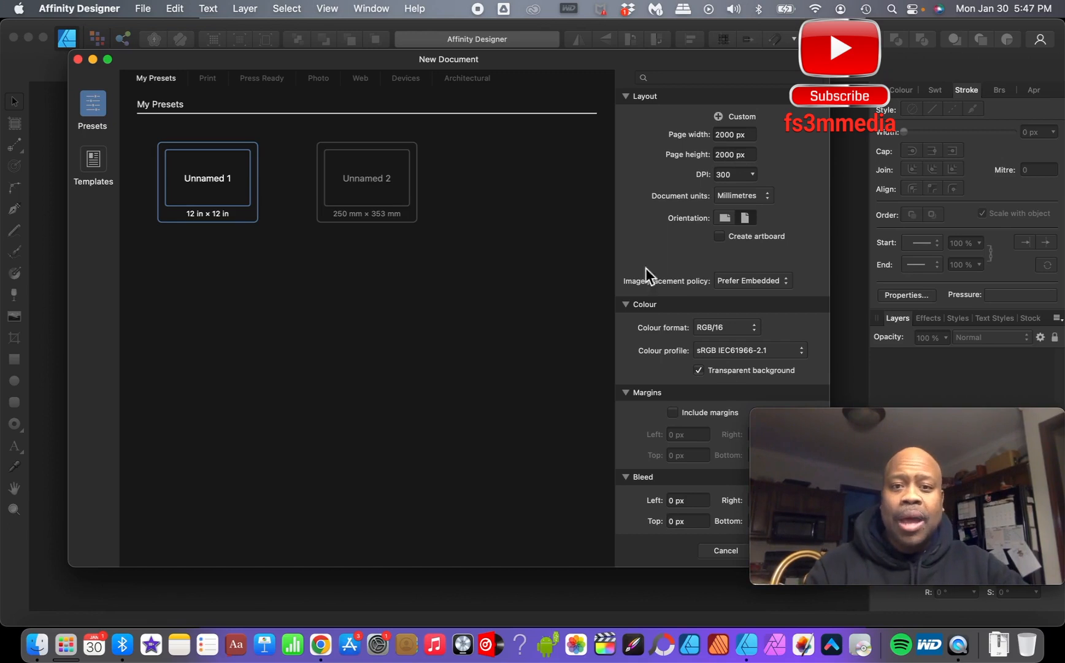
left_click_drag(834, 422, 941, 405)
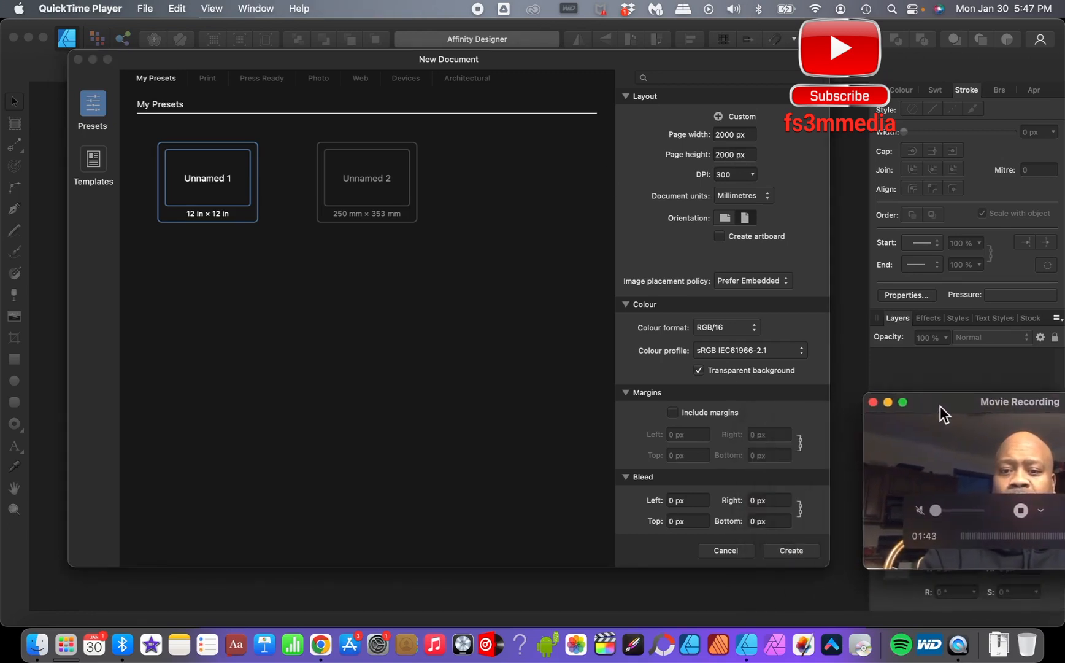
left_click(792, 552)
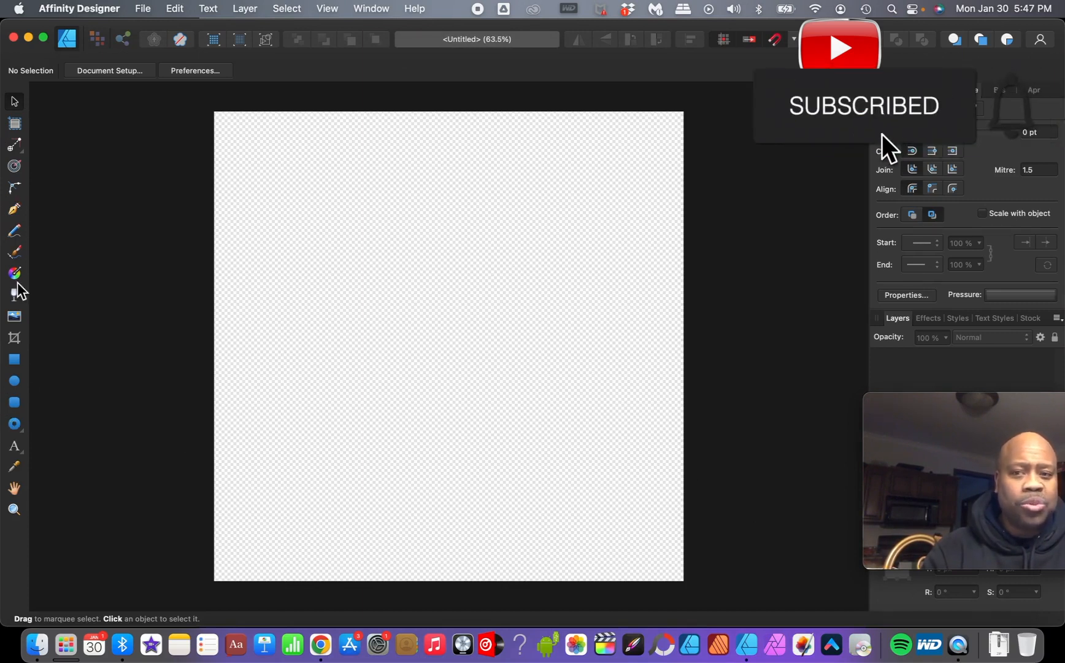
- Draw a large circle with the Ellipse Tool, filling most of the page
left_click(23, 432)
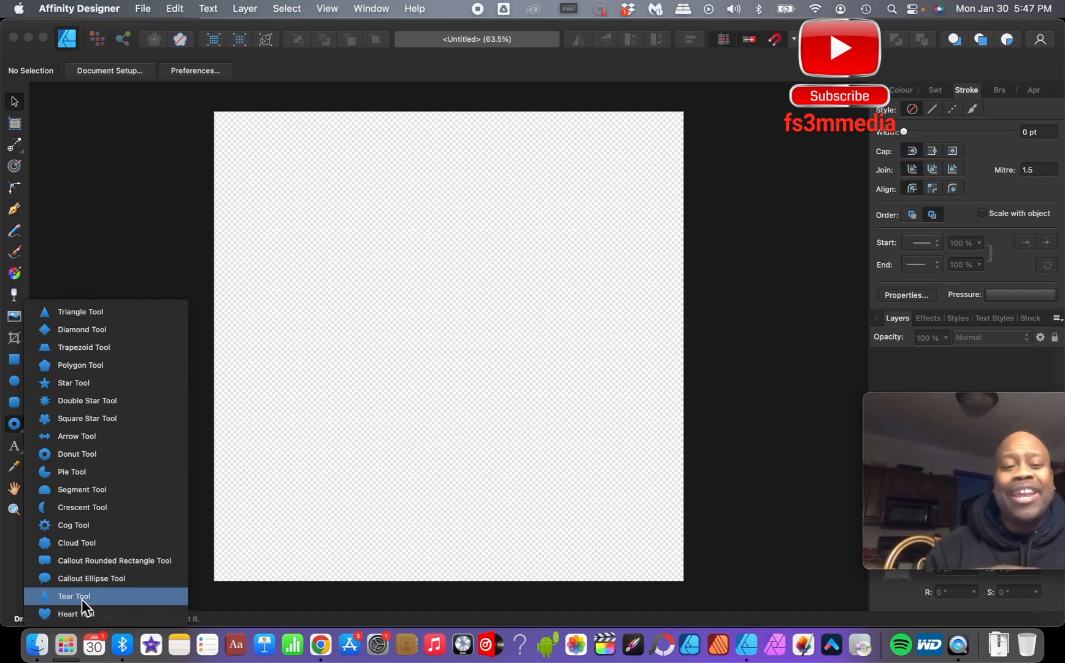
left_click(78, 244)
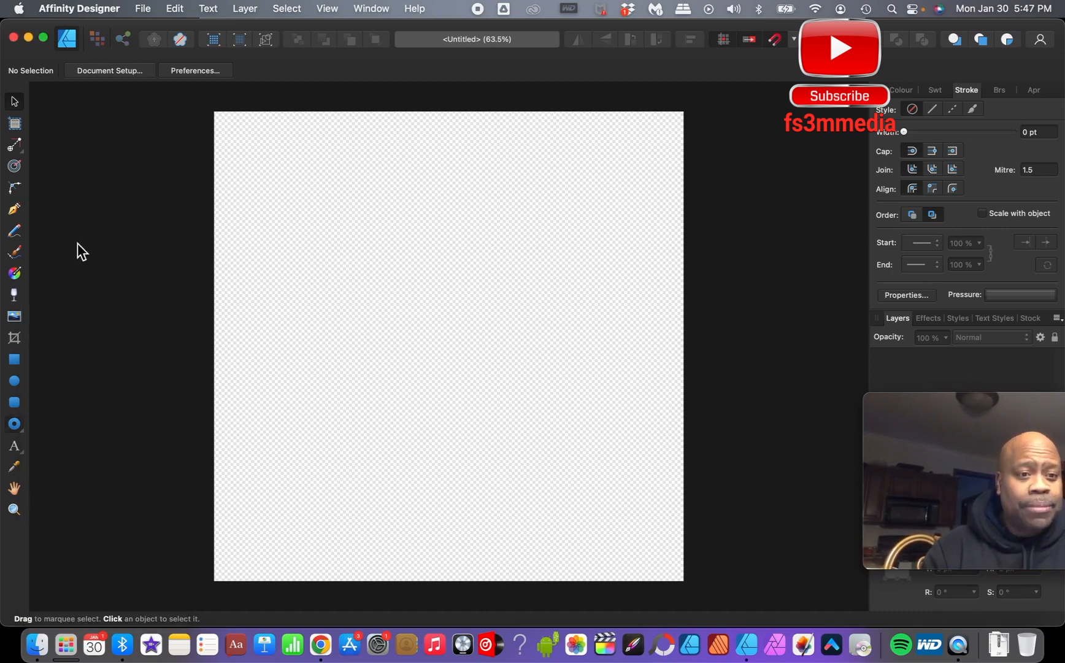
left_click(14, 386)
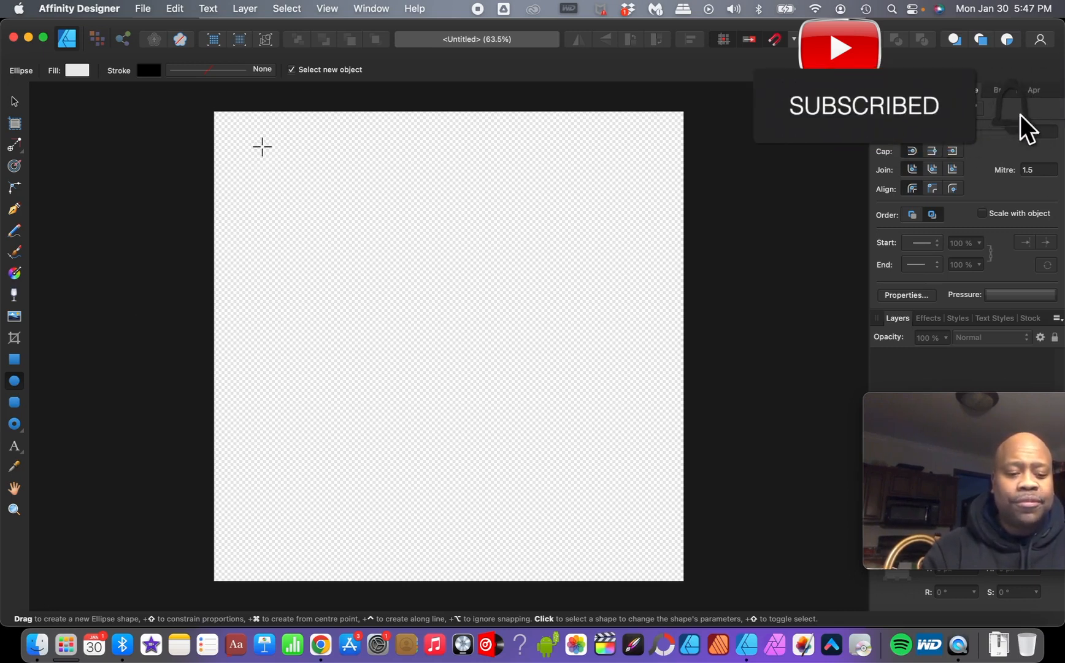
left_click_drag(262, 146, 635, 511)
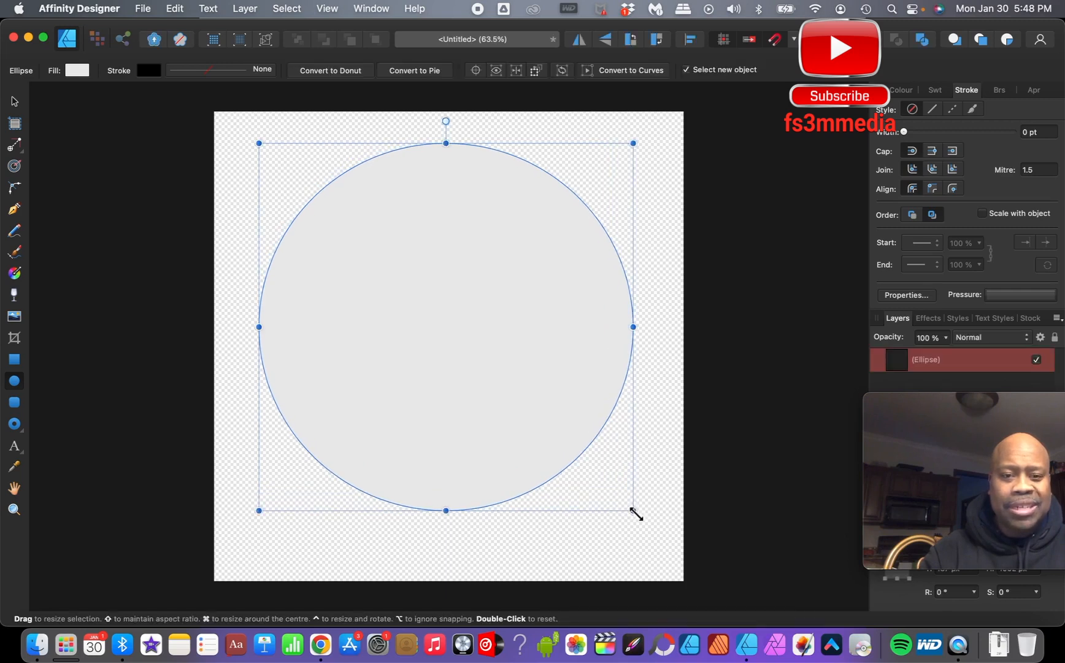
left_click_drag(411, 381, 421, 400)
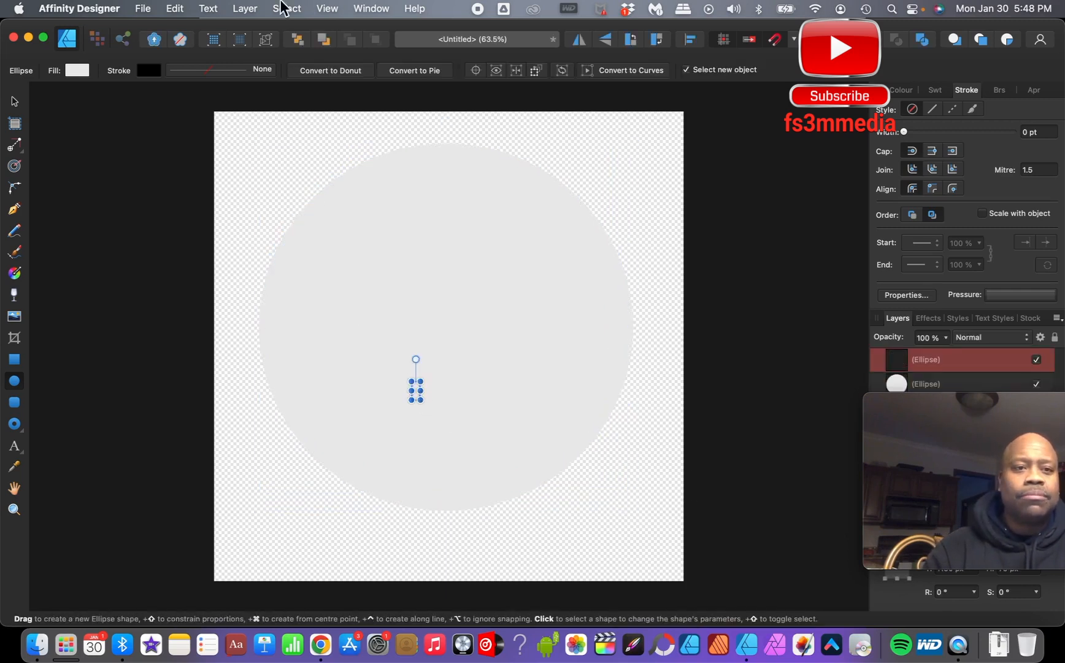
left_click(175, 11)
left_click(177, 31)
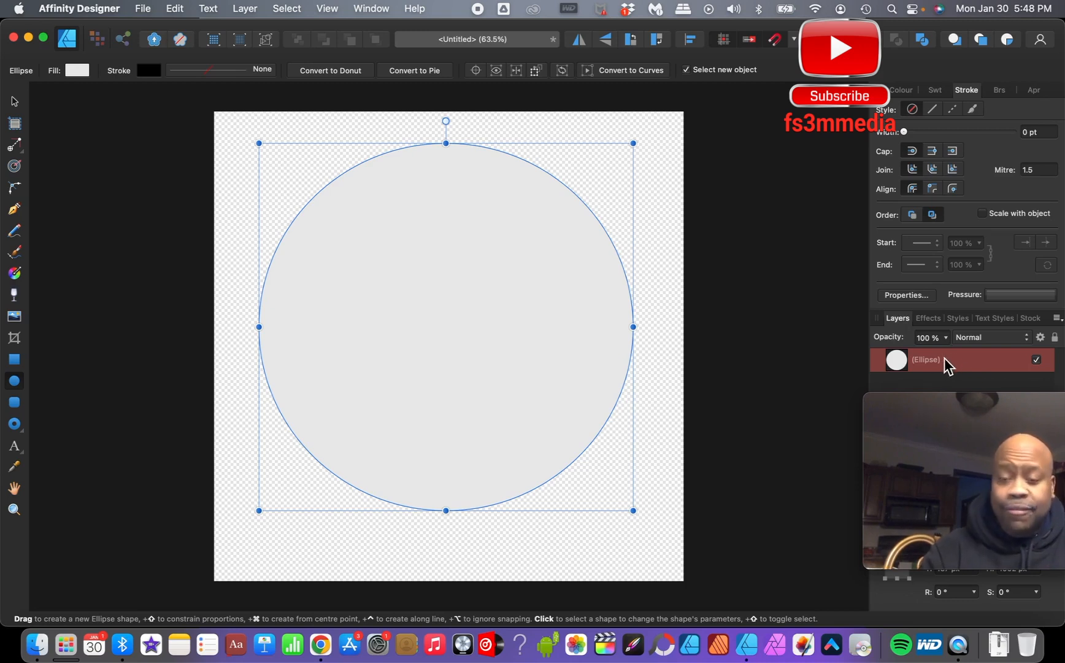
- Convert the circle into a text path with the Artistic Text Tool and type WORKING ON along it
left_click(23, 452)
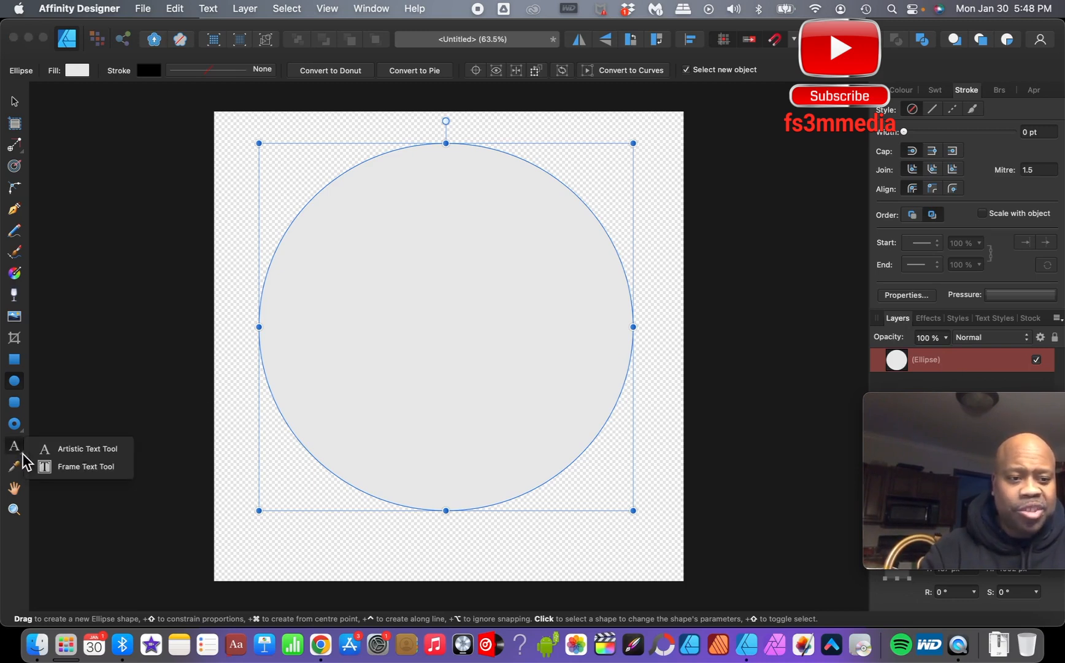
left_click(64, 449)
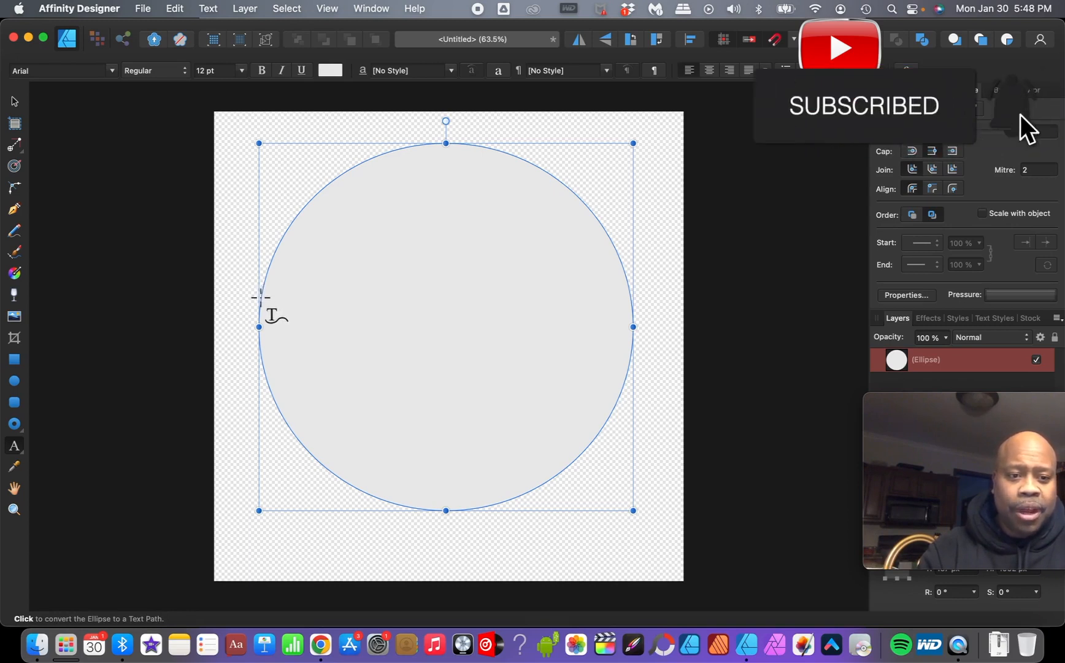
left_click(260, 297)
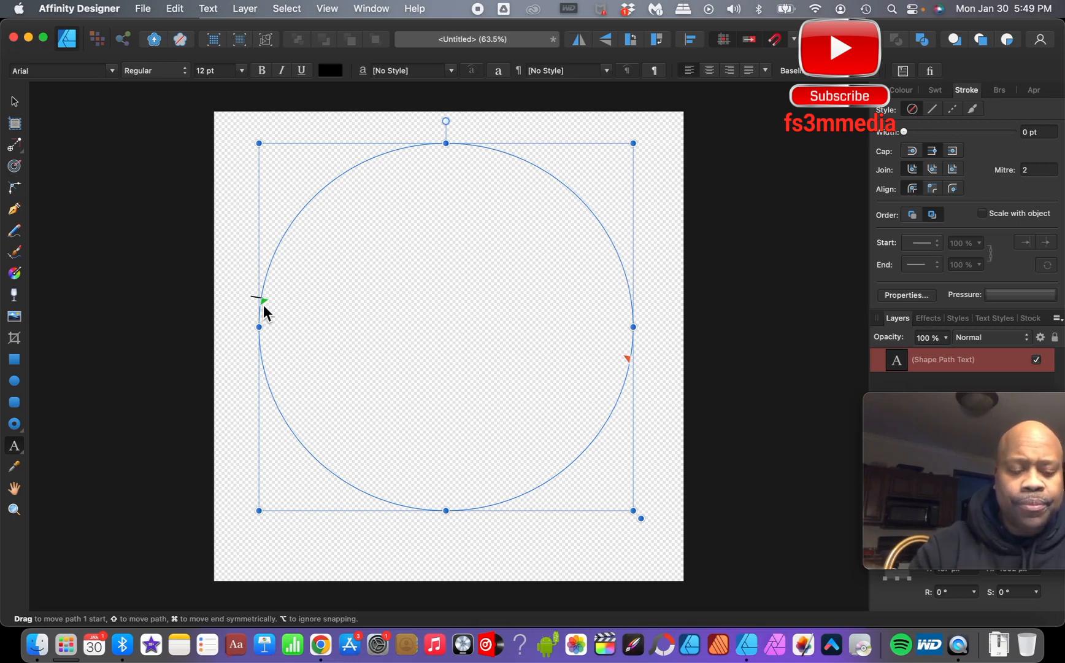
type("WORKING")
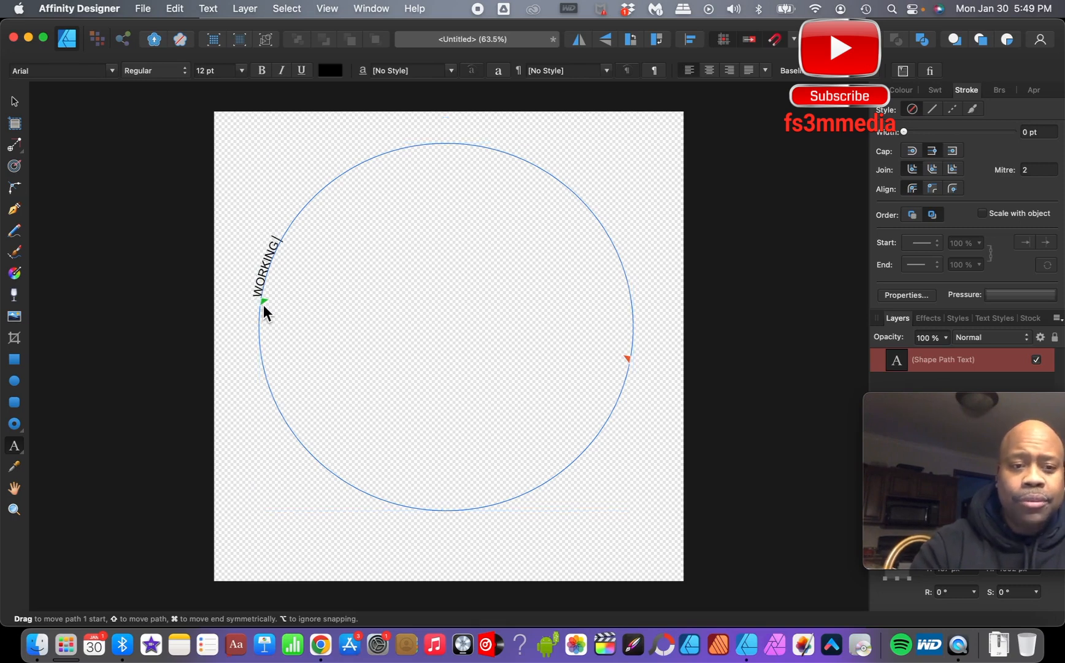
type(" ON")
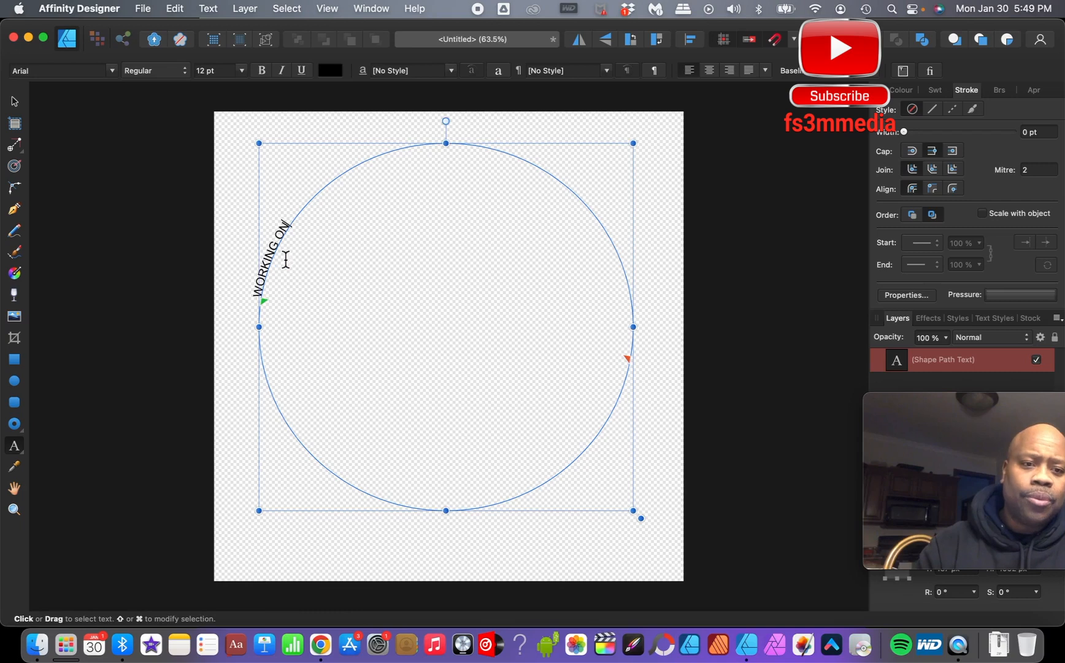
- Set the WORKING ON path text size to 36 pt
left_click_drag(297, 224, 269, 293)
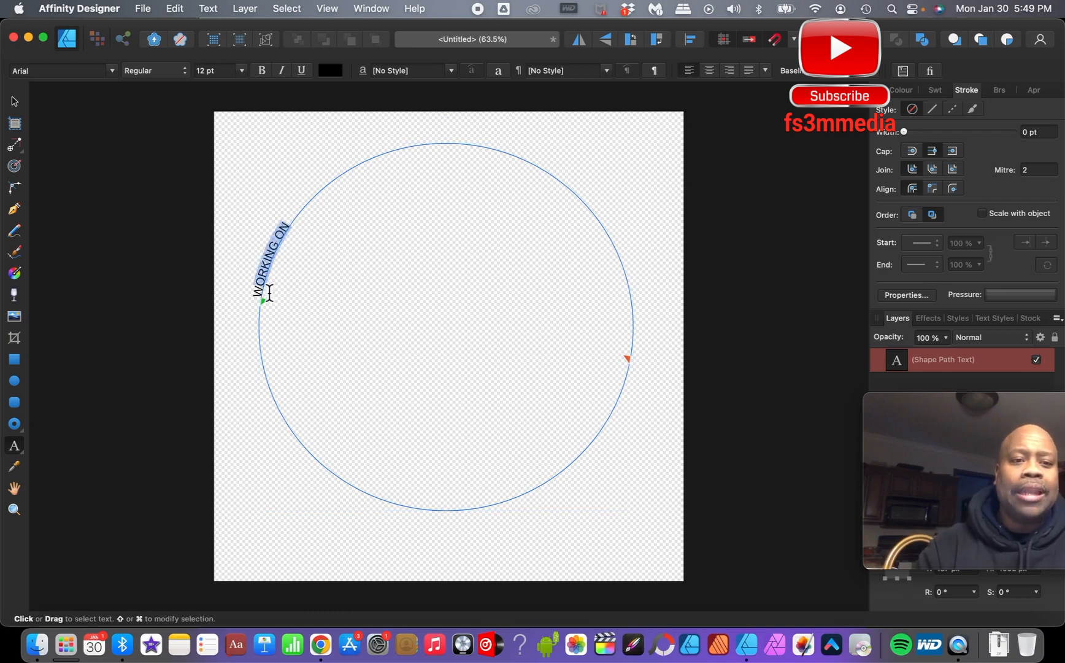
left_click(242, 70)
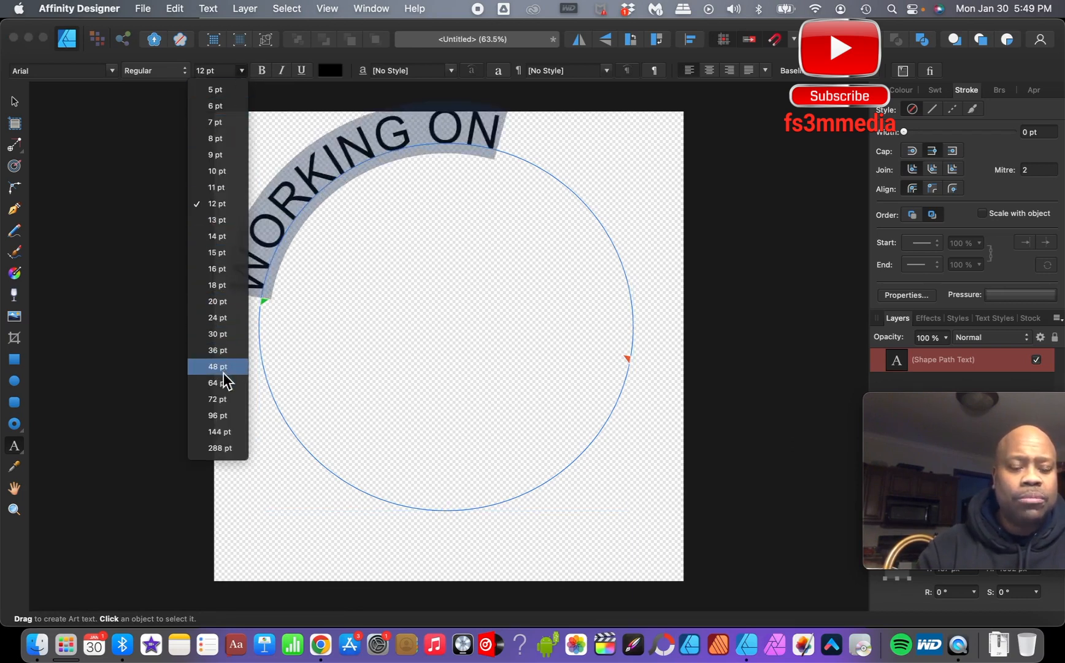
left_click(221, 351)
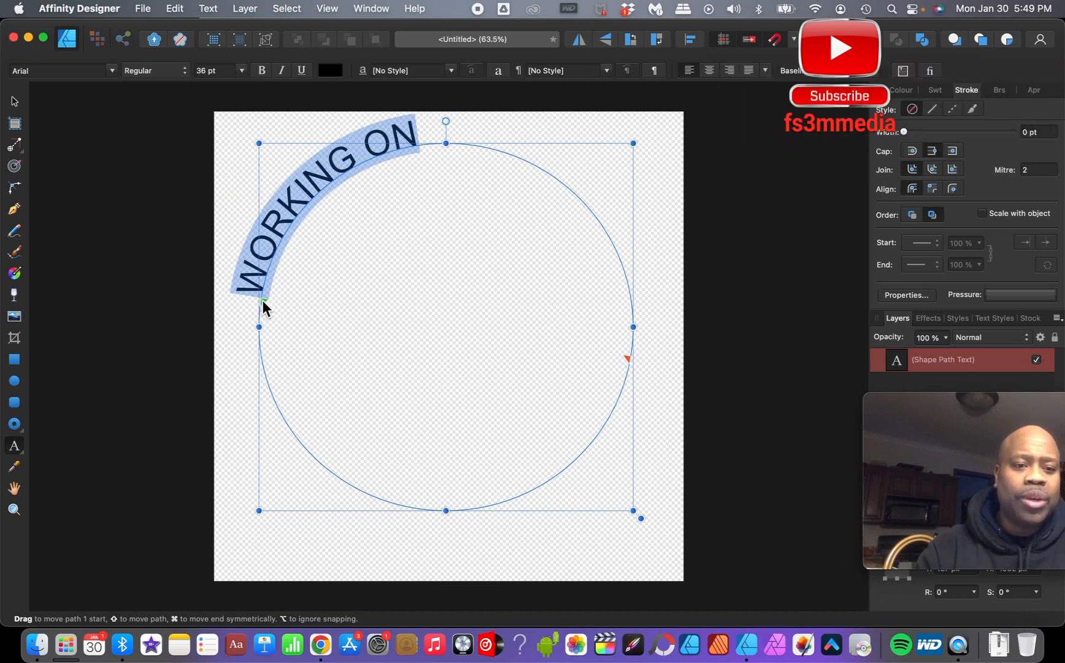
- Move the path start so WORKING ON sits centred over the top of the circle, and nudge the text path slightly lower
left_click_drag(263, 300, 348, 194)
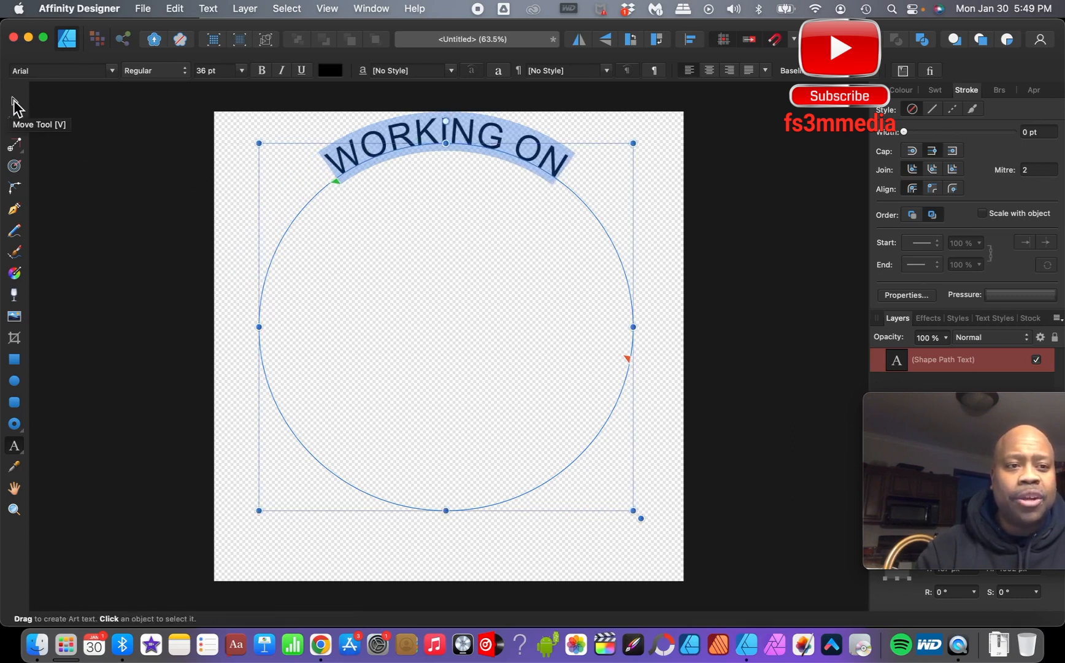
left_click(15, 107)
left_click_drag(430, 257, 426, 275)
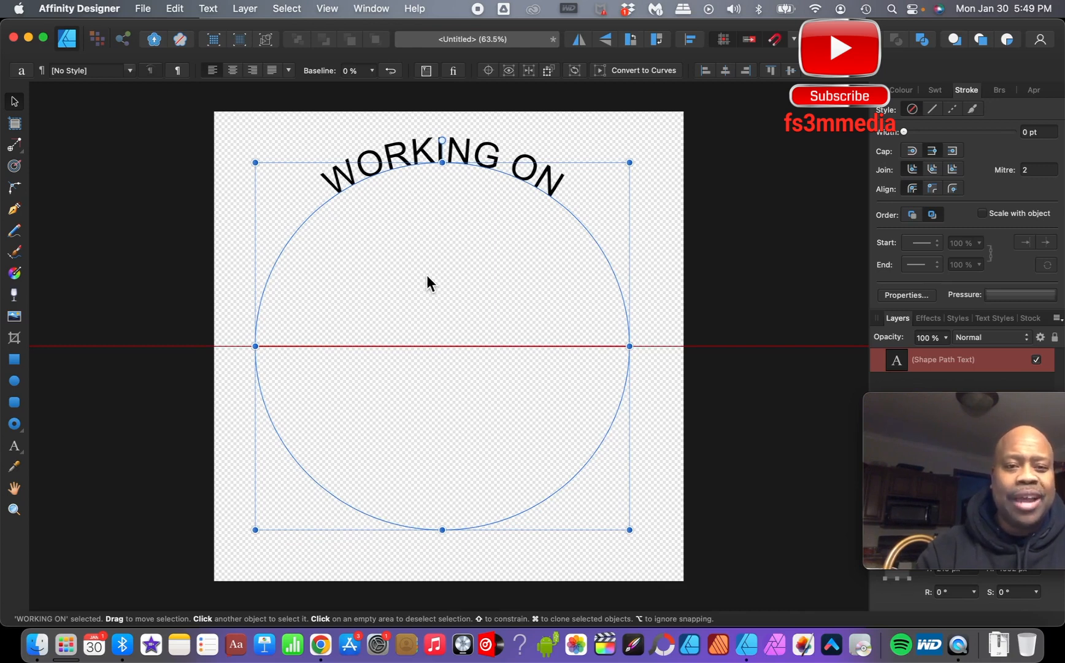
left_click_drag(425, 275, 426, 275)
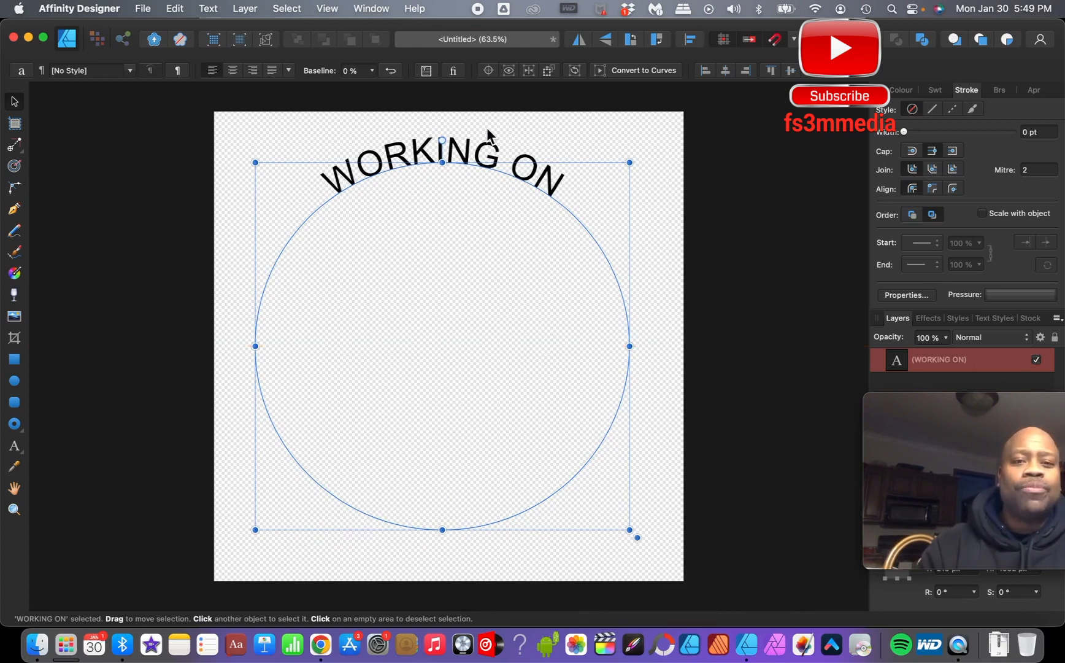
left_click(515, 133)
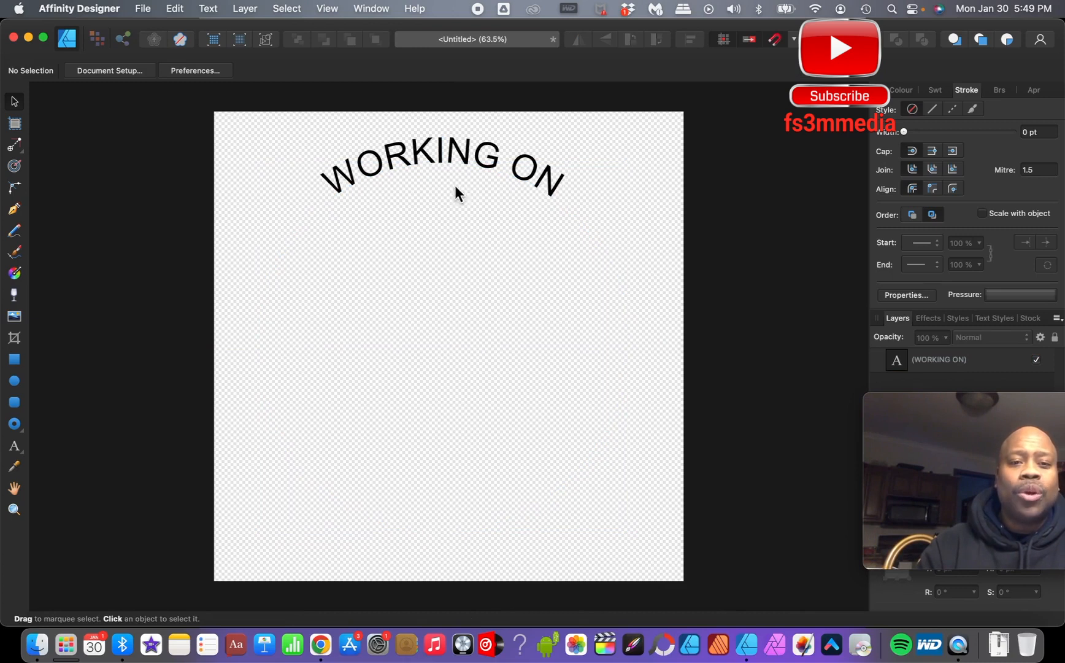
- Add a second line, KNOWING EVERYTHING, to the circular path and move its start so it curves along the bottom
left_click(431, 178)
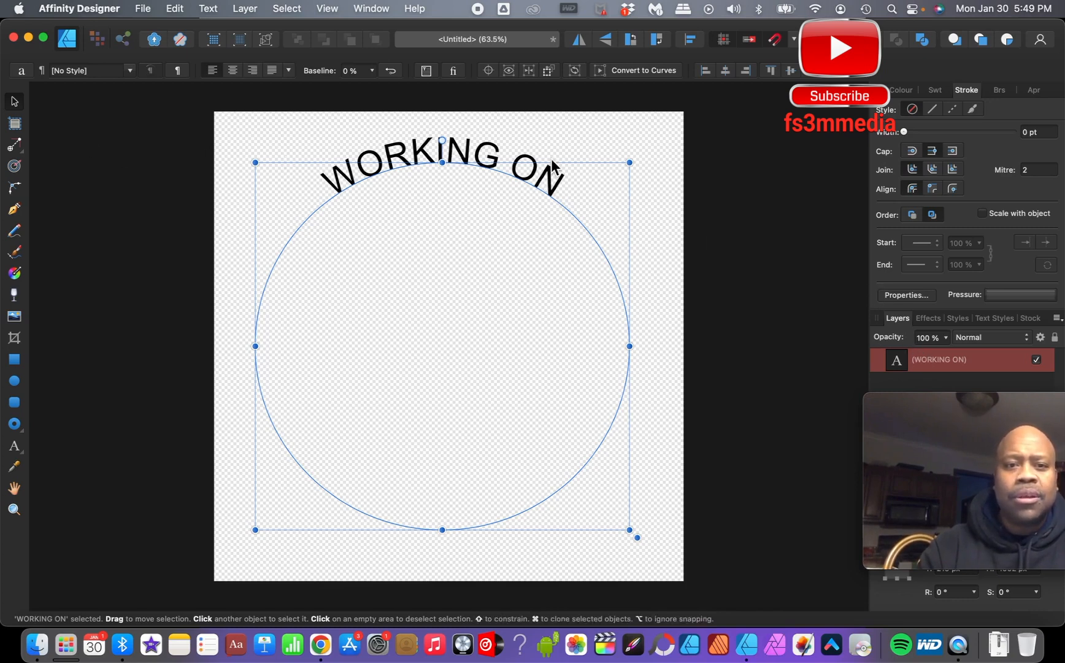
key("t")
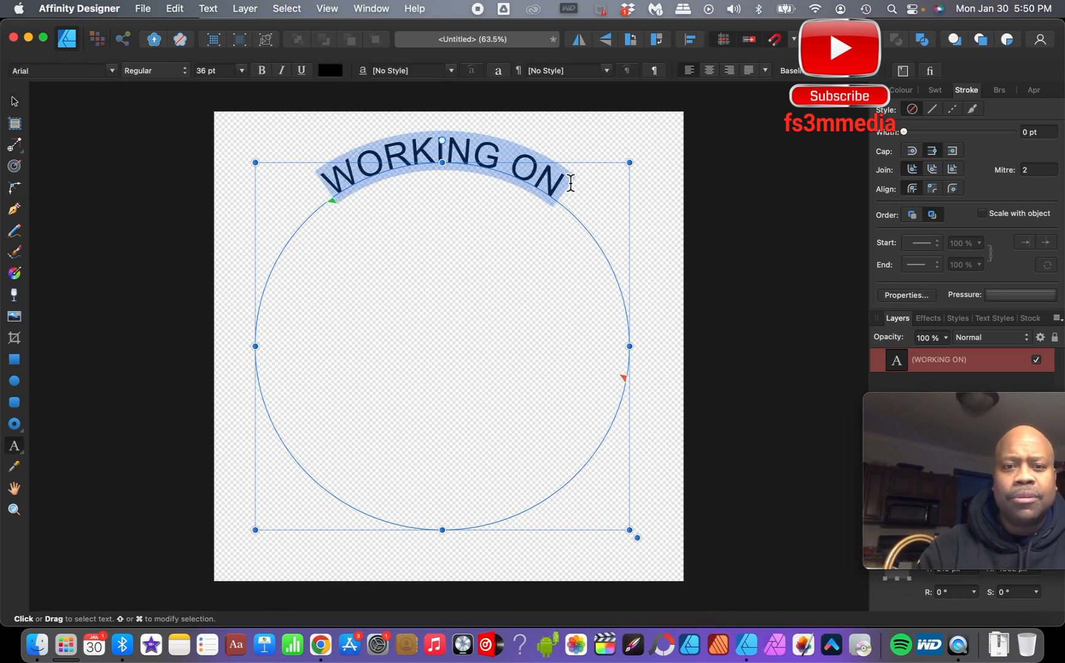
left_click(570, 182)
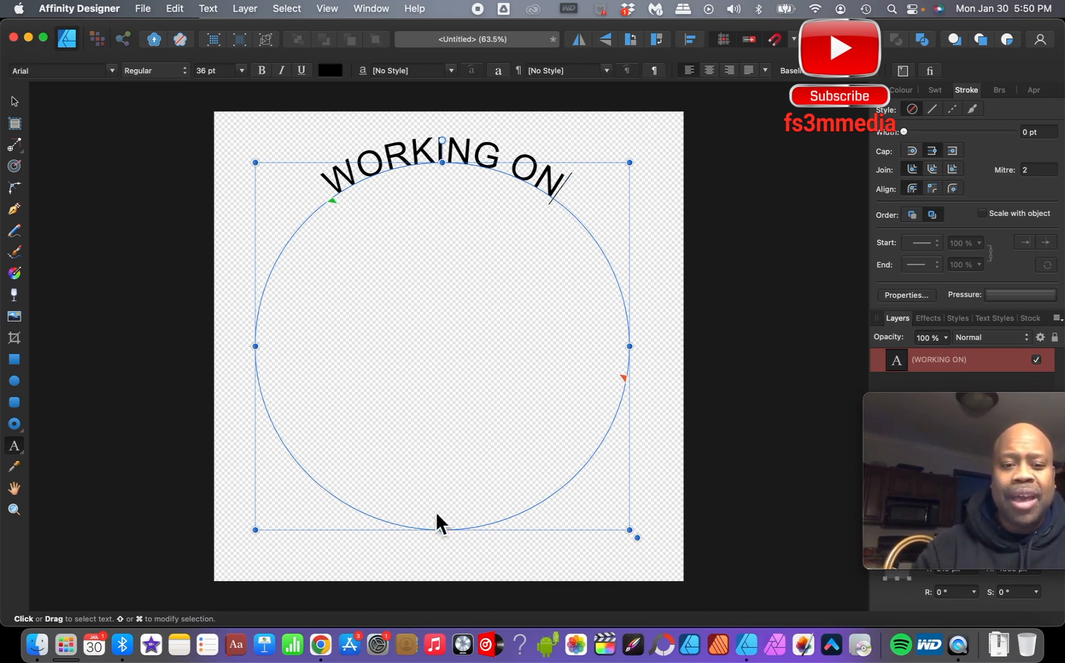
key("Return")
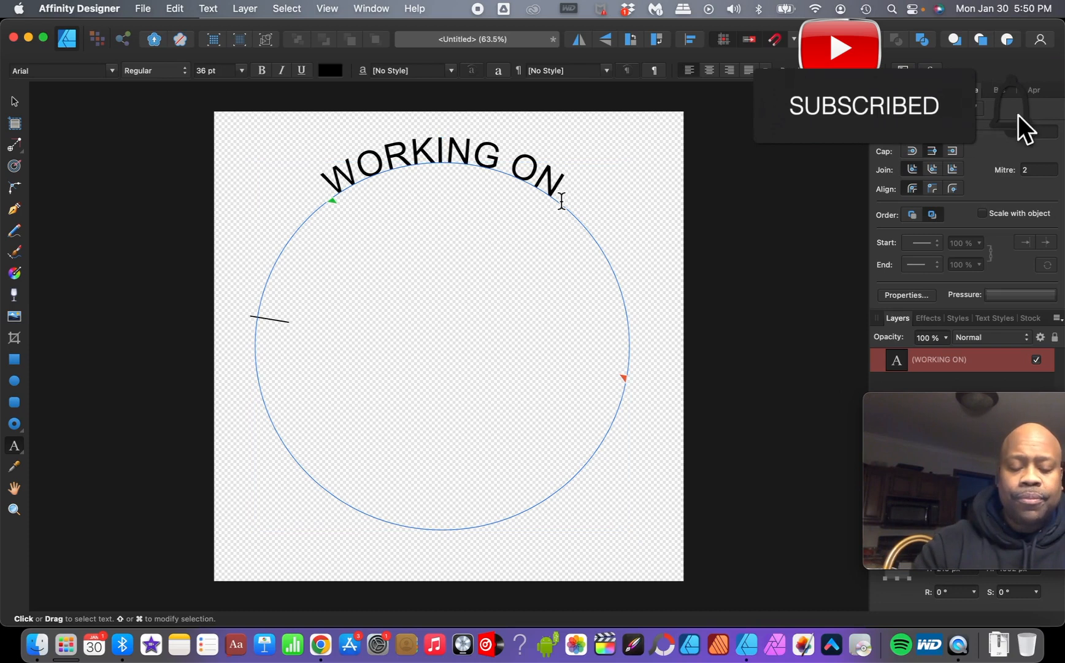
type("KN")
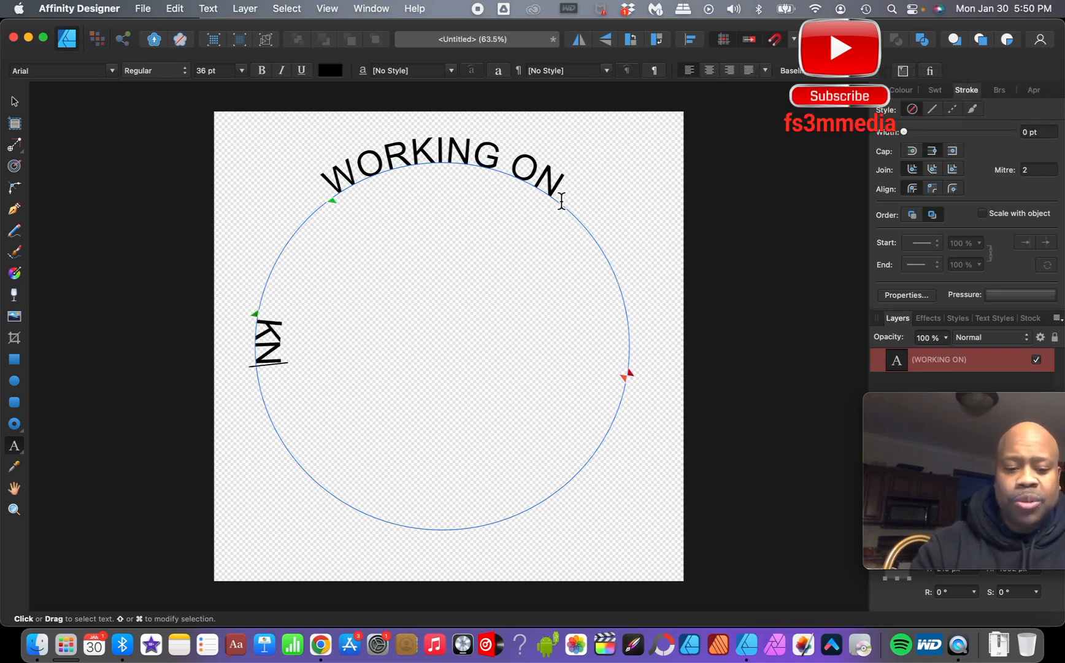
type("OWING")
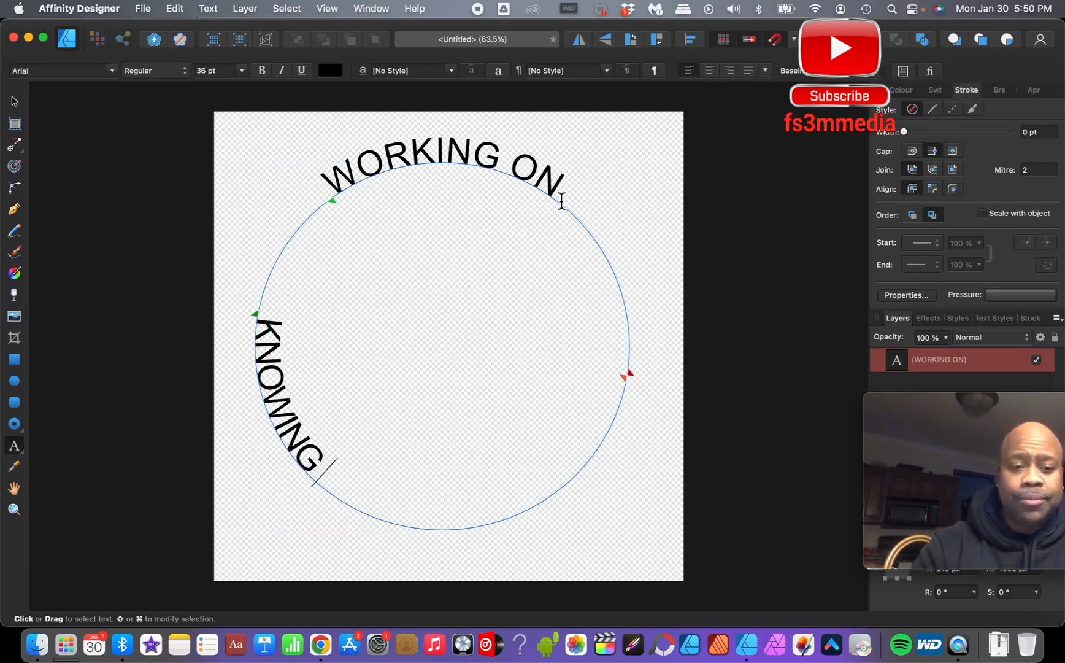
type(" EVERY")
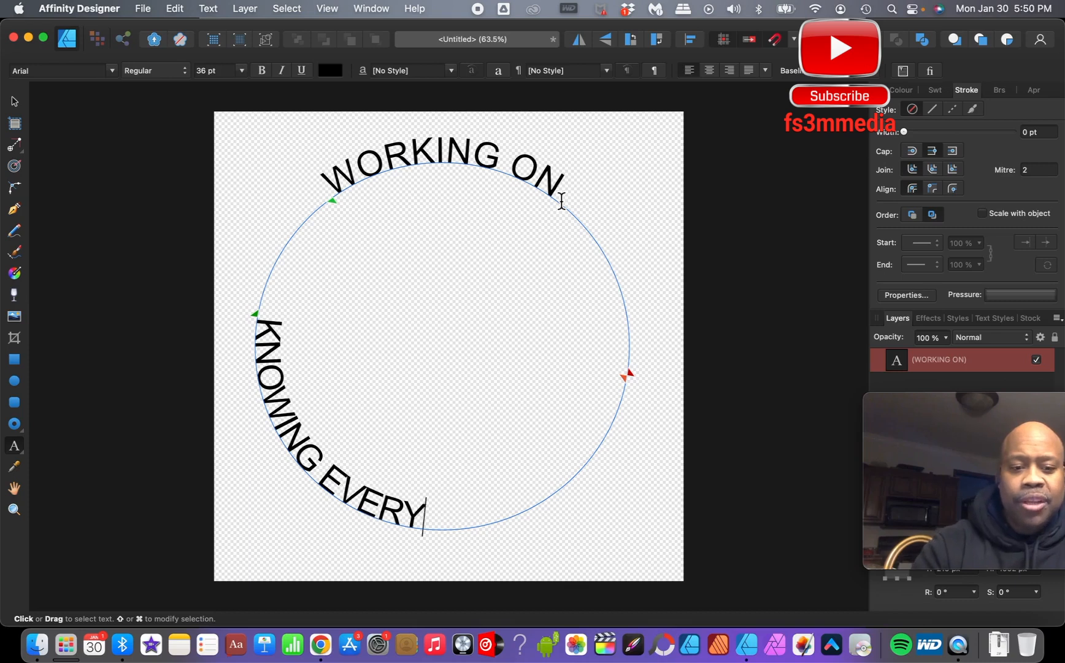
type("THING")
key("Escape")
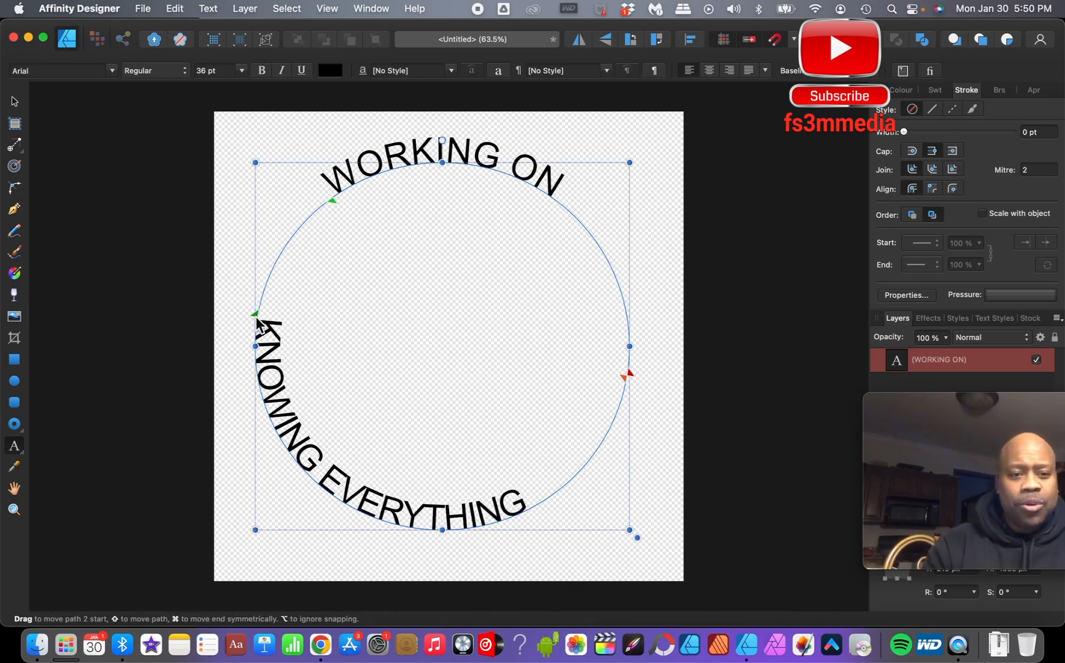
left_click_drag(255, 316, 283, 426)
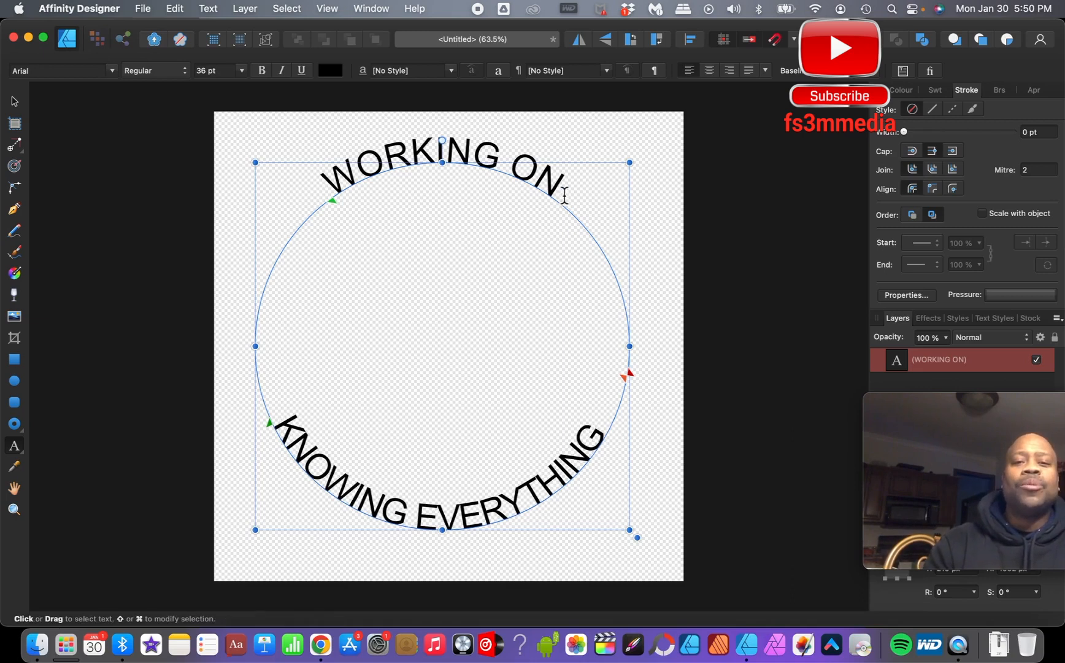
- Select the WORKING ON text and change its font to Jellee
left_click_drag(565, 191, 344, 221)
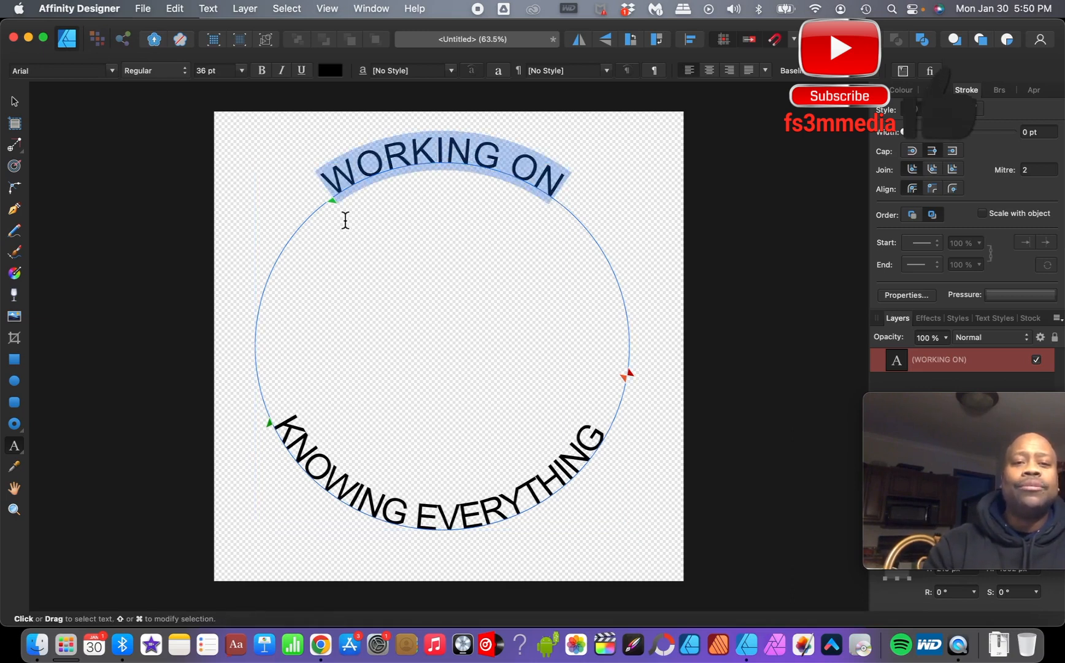
left_click(111, 73)
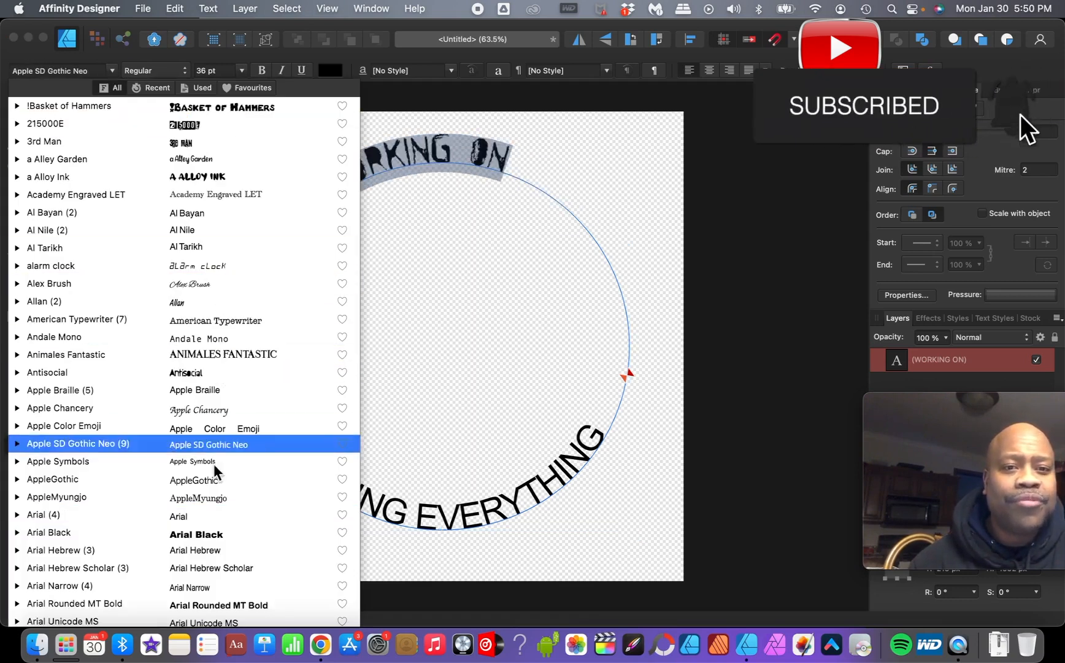
scroll(212, 490, "down", 10)
scroll(228, 445, "down", 5)
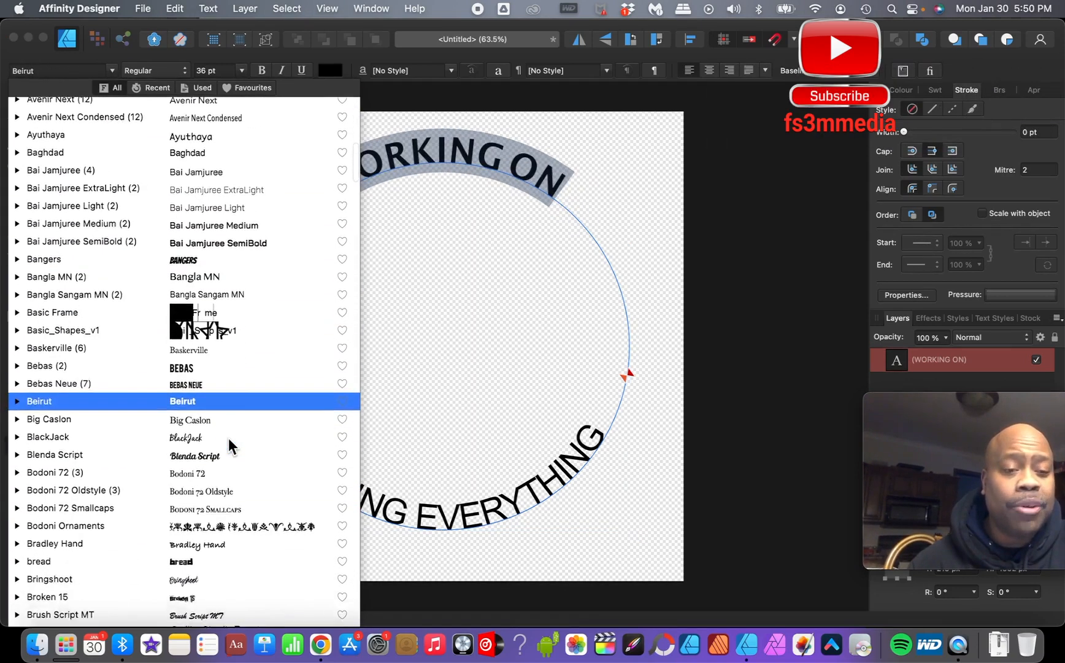
scroll(228, 445, "down", 5)
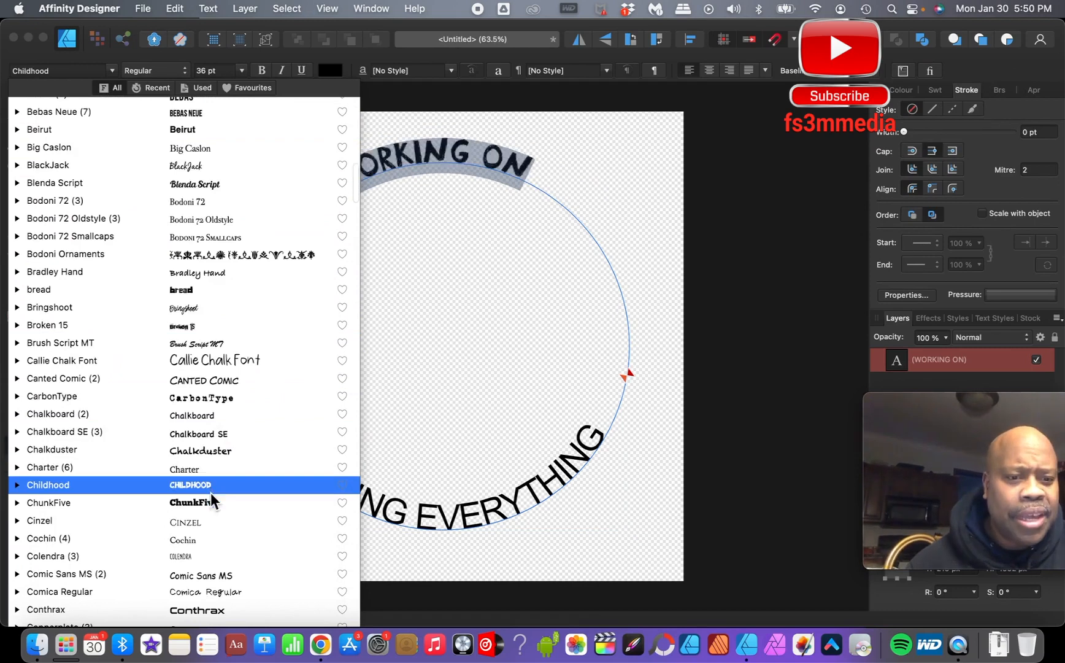
scroll(214, 511, "down", 10)
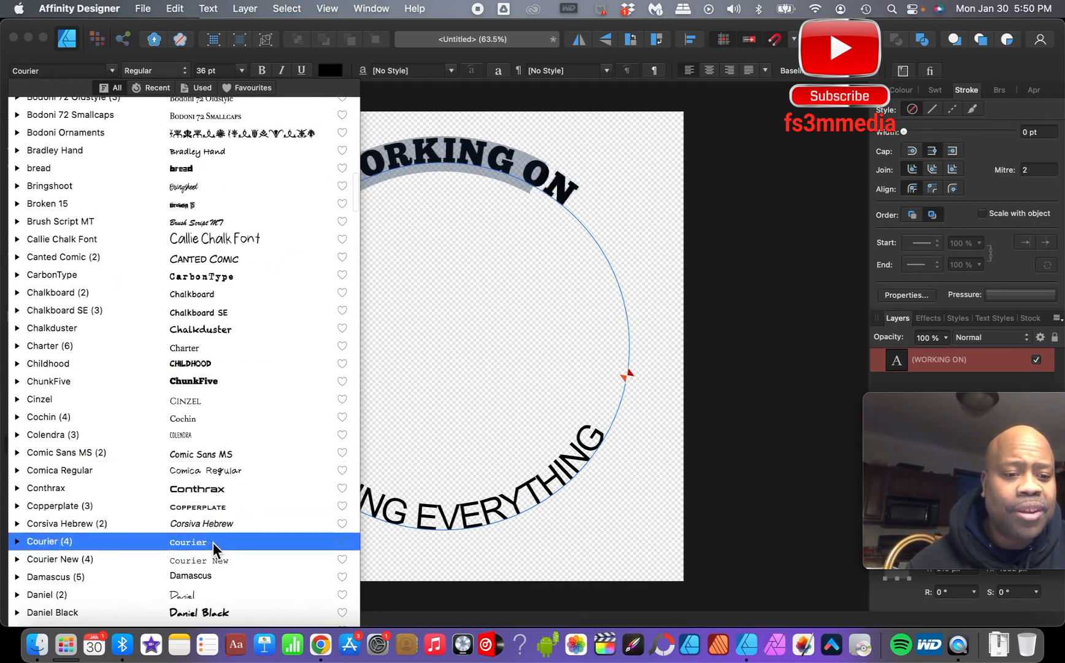
scroll(215, 460, "down", 8)
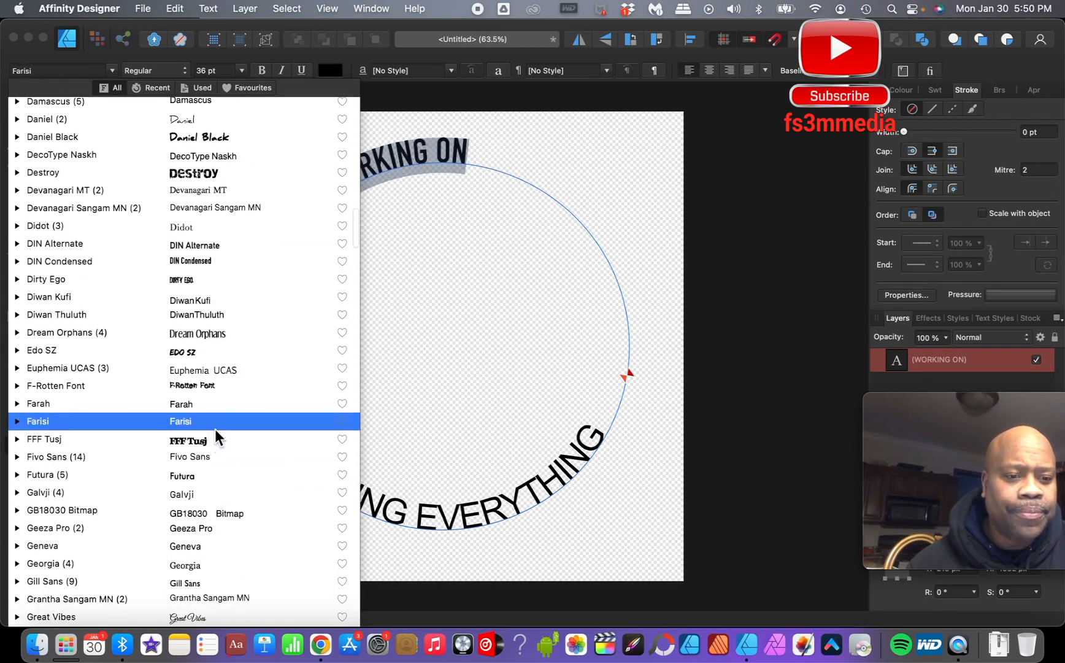
scroll(217, 570, "down", 5)
scroll(217, 500, "down", 8)
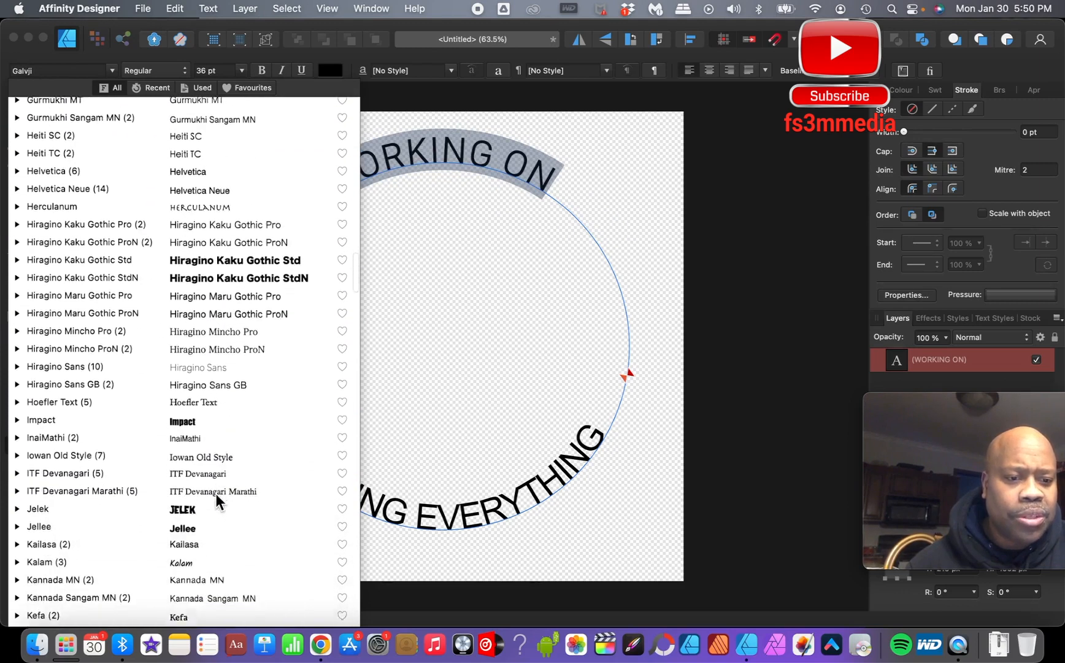
left_click(214, 507)
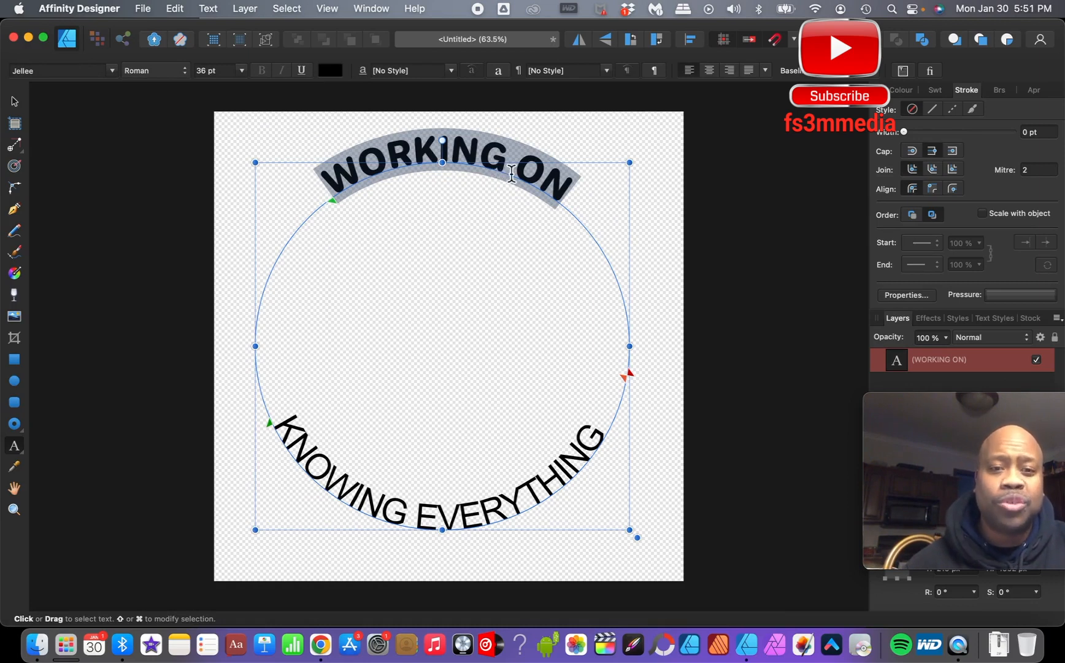
- Select the word ON and set its font to ChunkFive
left_click(515, 171)
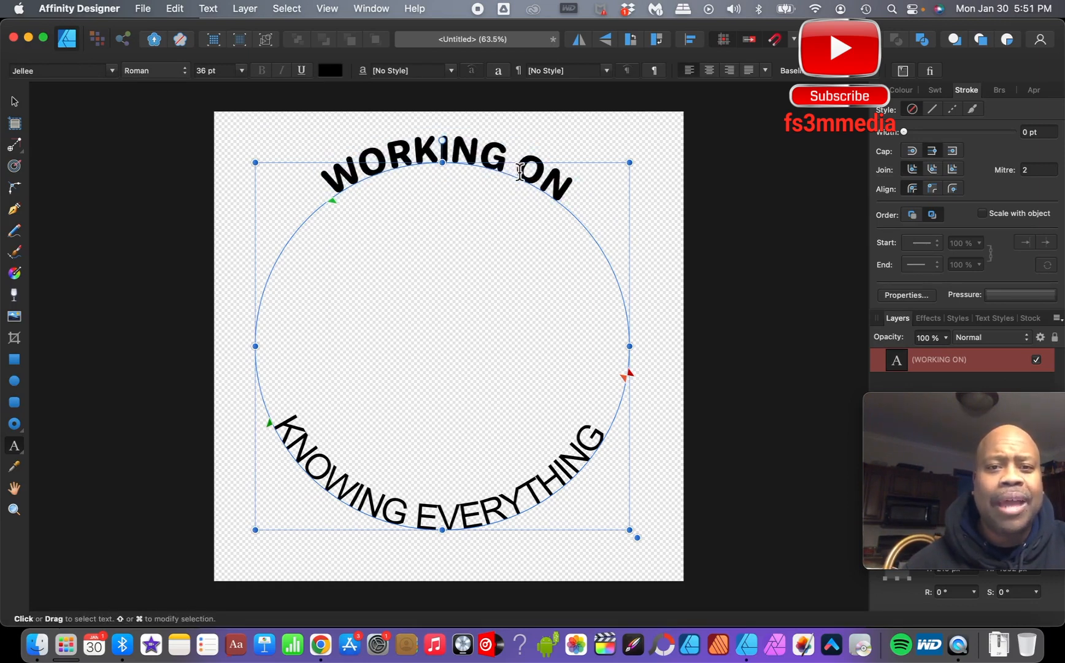
left_click_drag(518, 172, 567, 183)
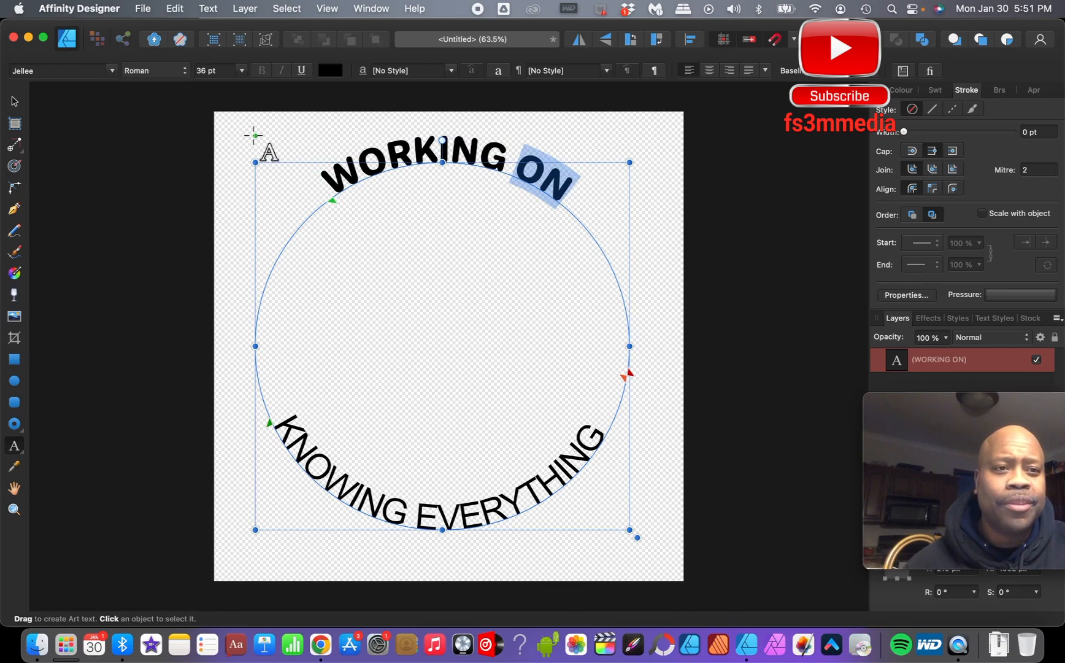
left_click(111, 70)
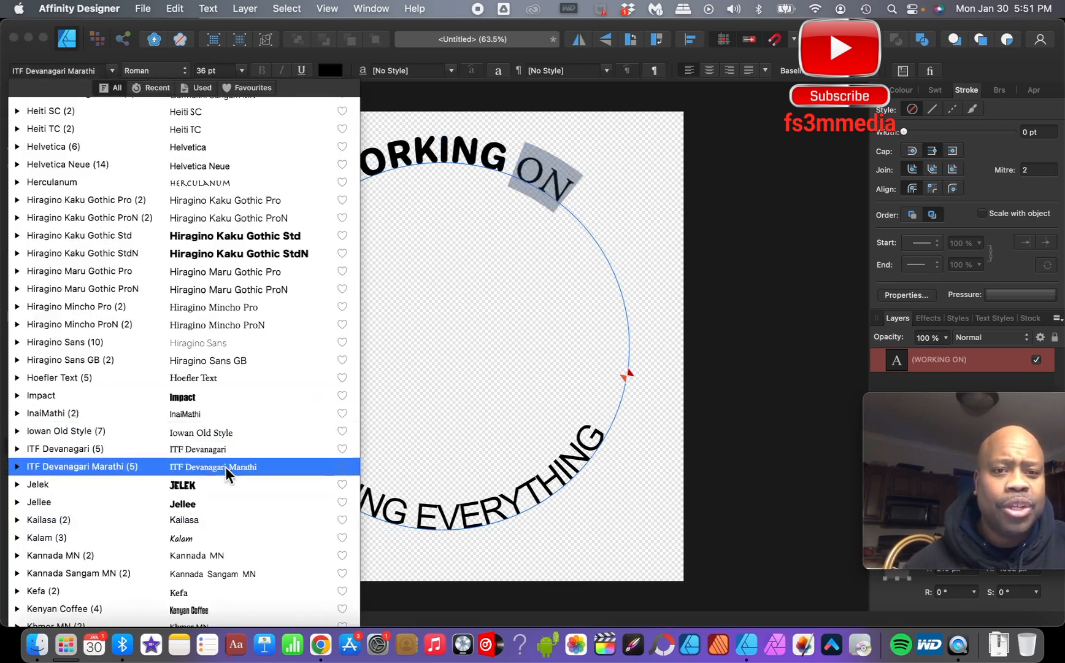
scroll(224, 503, "down", 2)
scroll(224, 503, "down", 10)
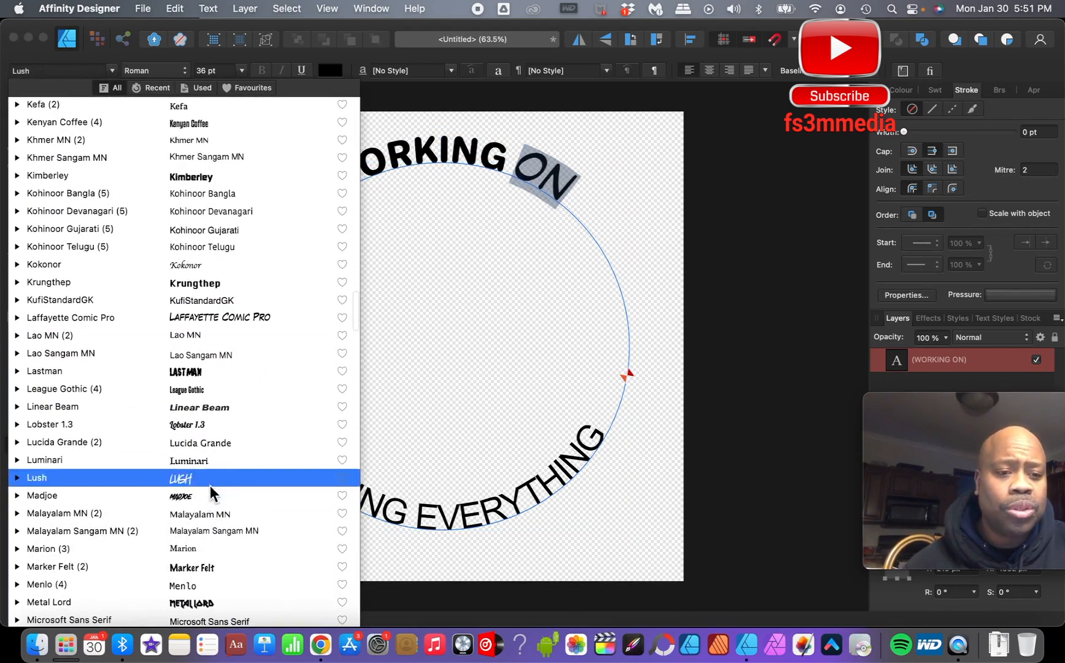
scroll(209, 509, "down", 3)
scroll(210, 521, "up", 15)
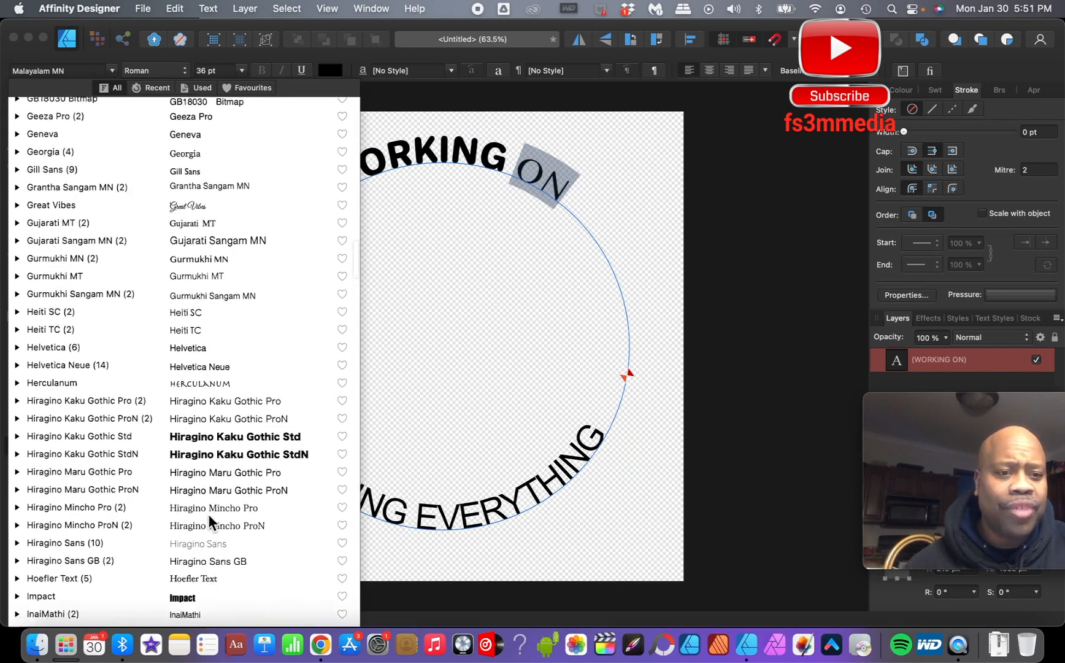
scroll(209, 521, "up", 8)
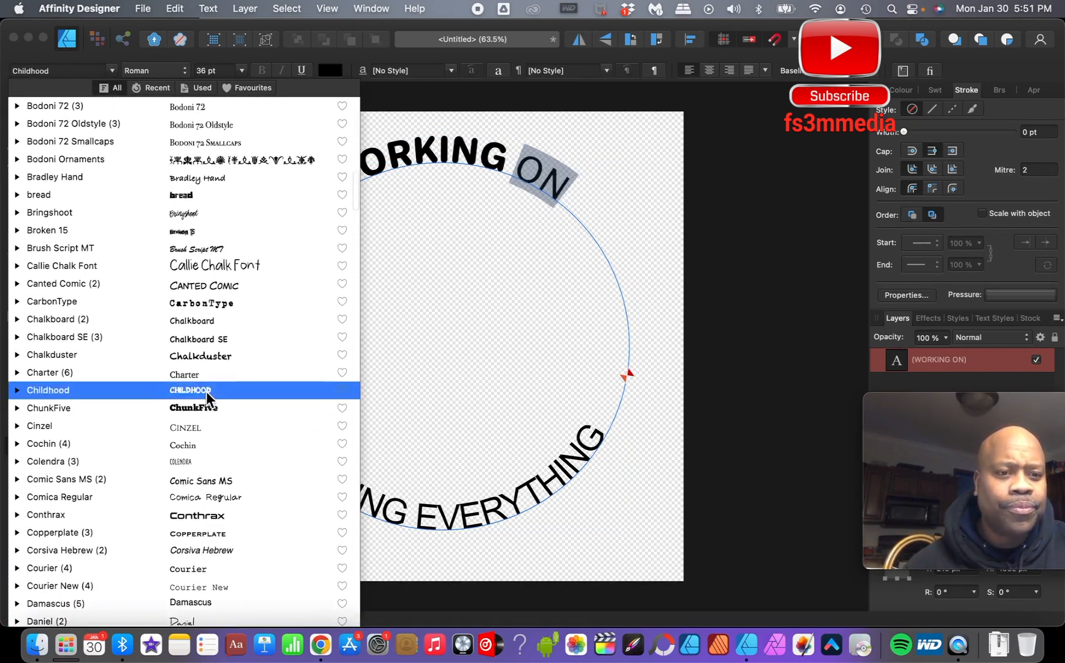
left_click(208, 412)
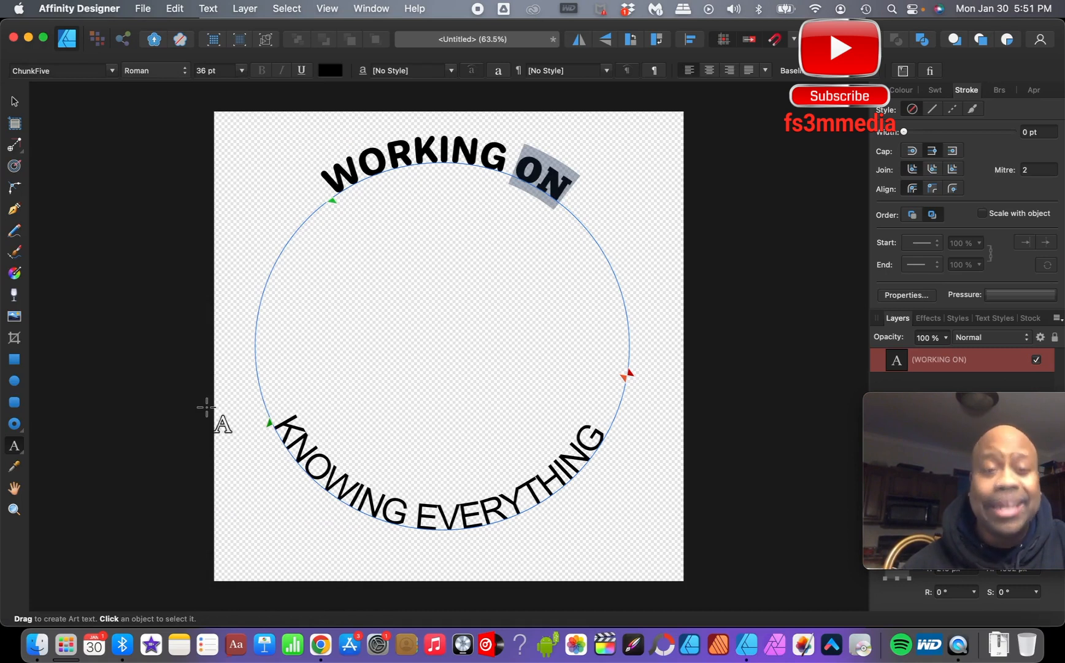
- Colour the word ON magenta using the RGB sliders of the text colour
left_click(329, 72)
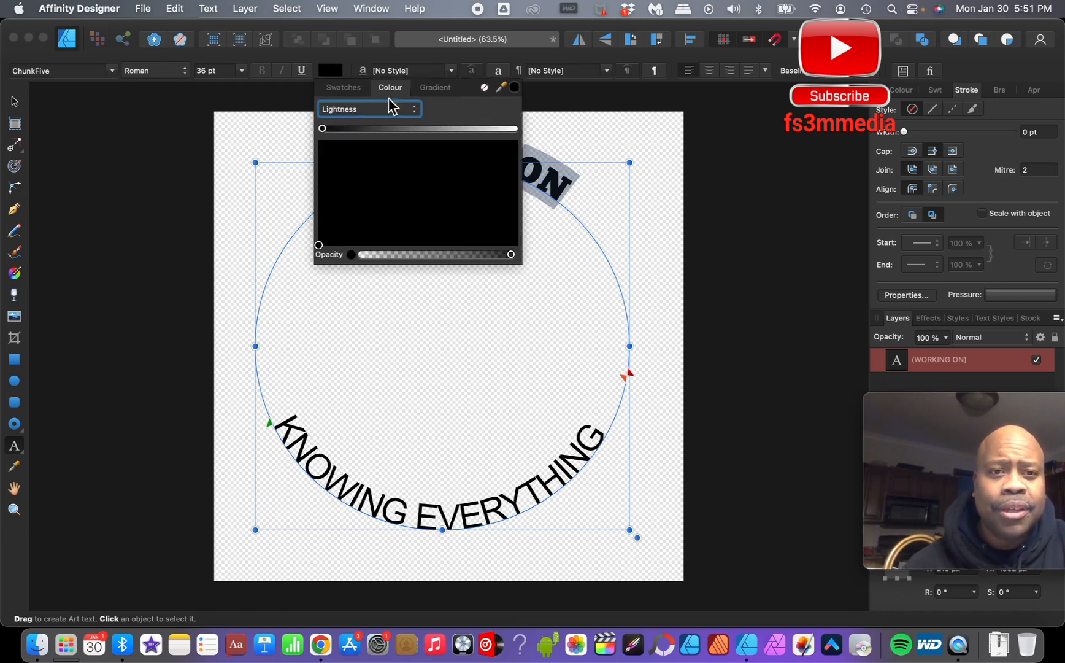
left_click(406, 110)
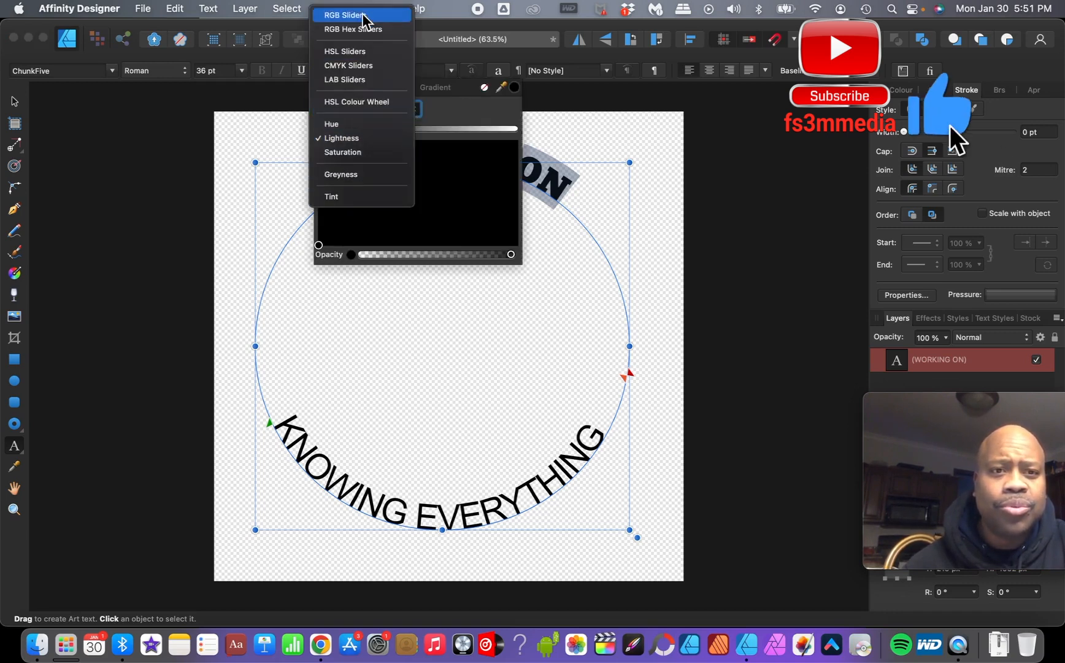
left_click(360, 18)
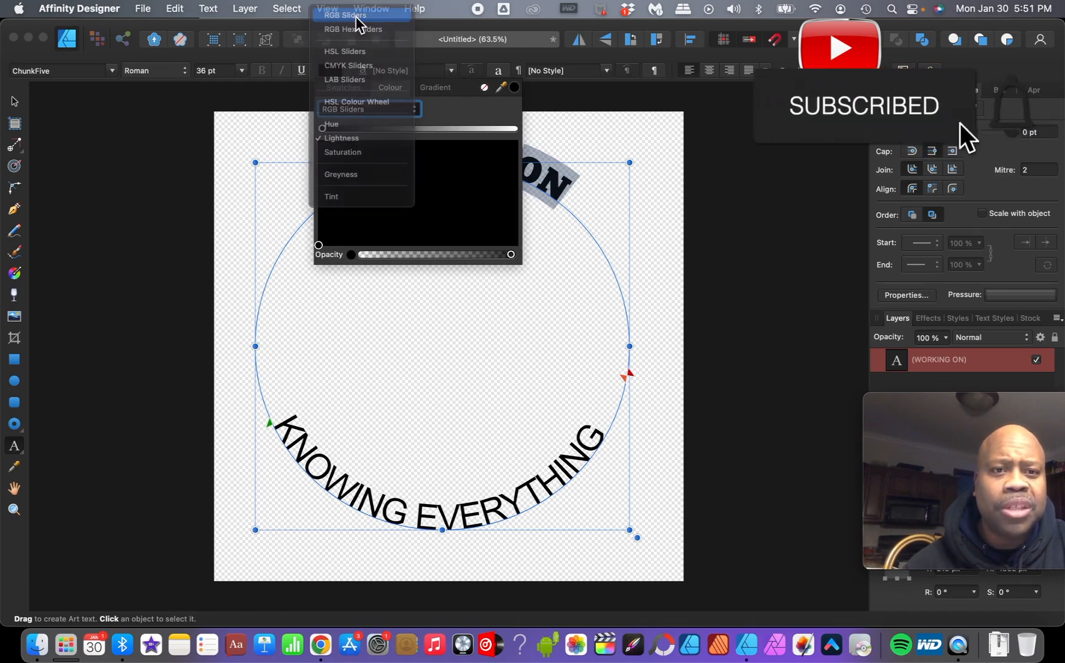
left_click_drag(341, 201, 489, 198)
left_click(737, 158)
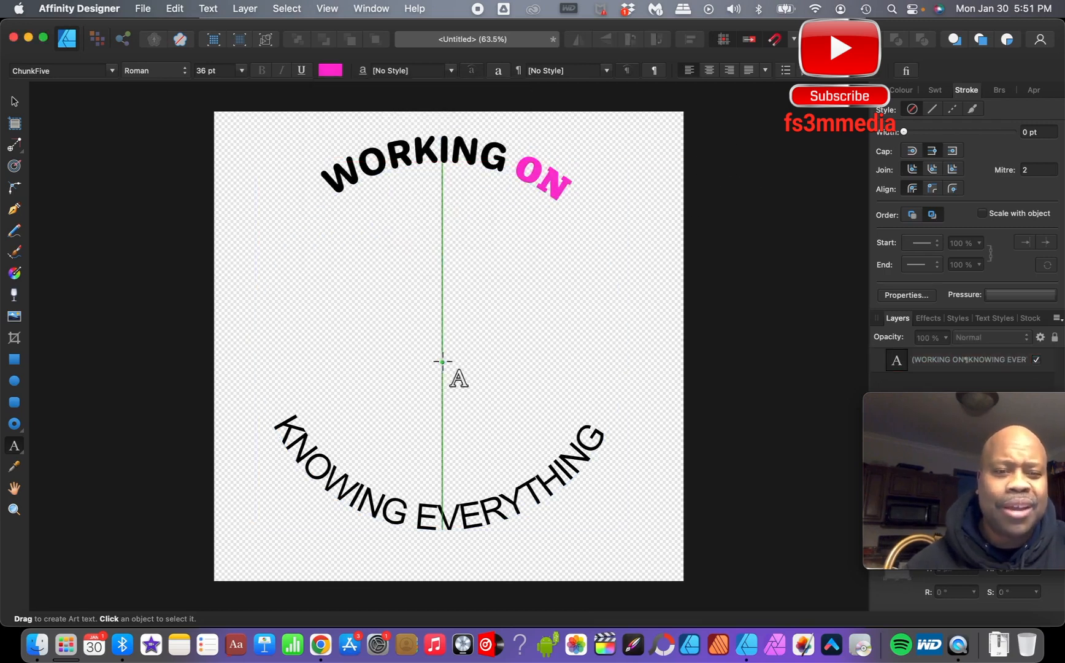
- Nudge the start of the KNOWING EVERYTHING text path slightly lower along the circle
left_click(279, 425)
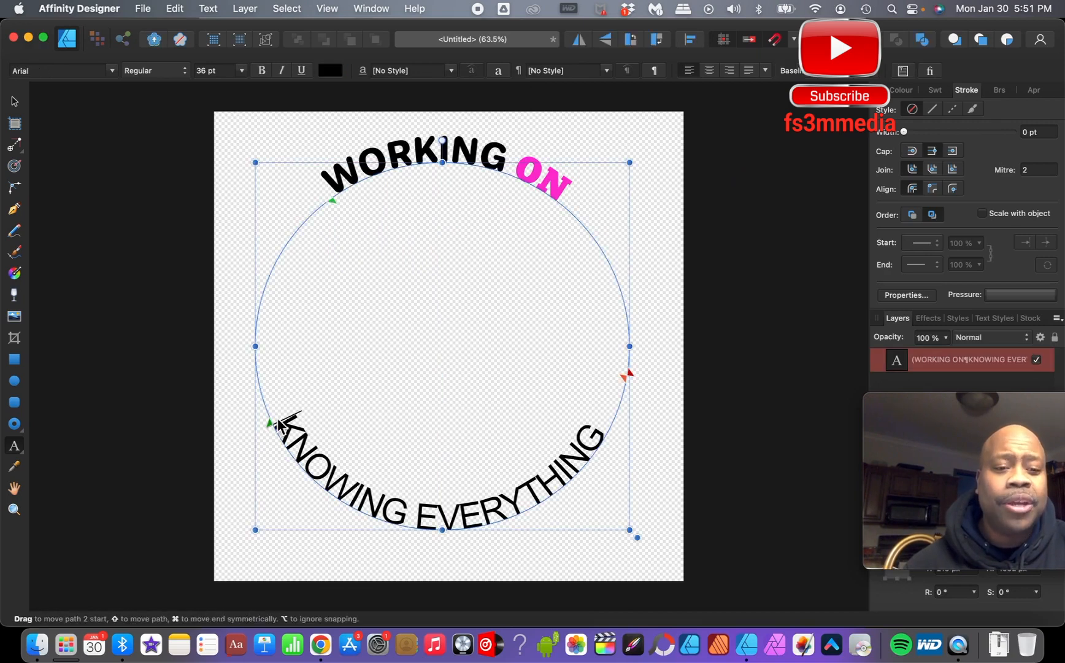
mouse_move(278, 421)
left_mouse_down()
mouse_move(310, 455)
mouse_move(274, 432)
left_mouse_up()
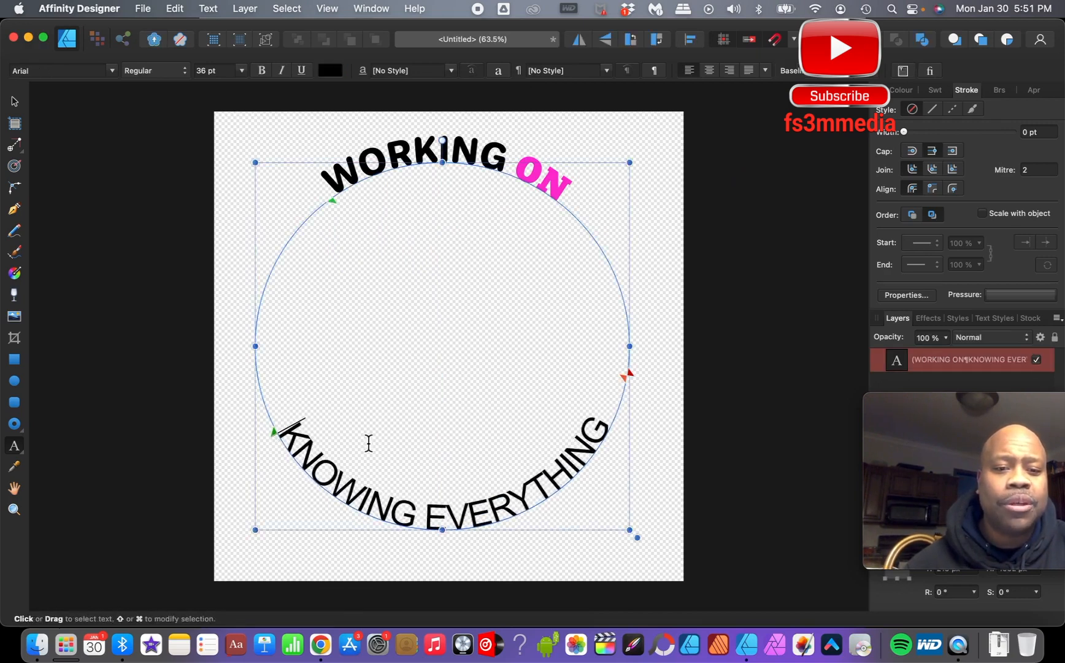
left_click(612, 421)
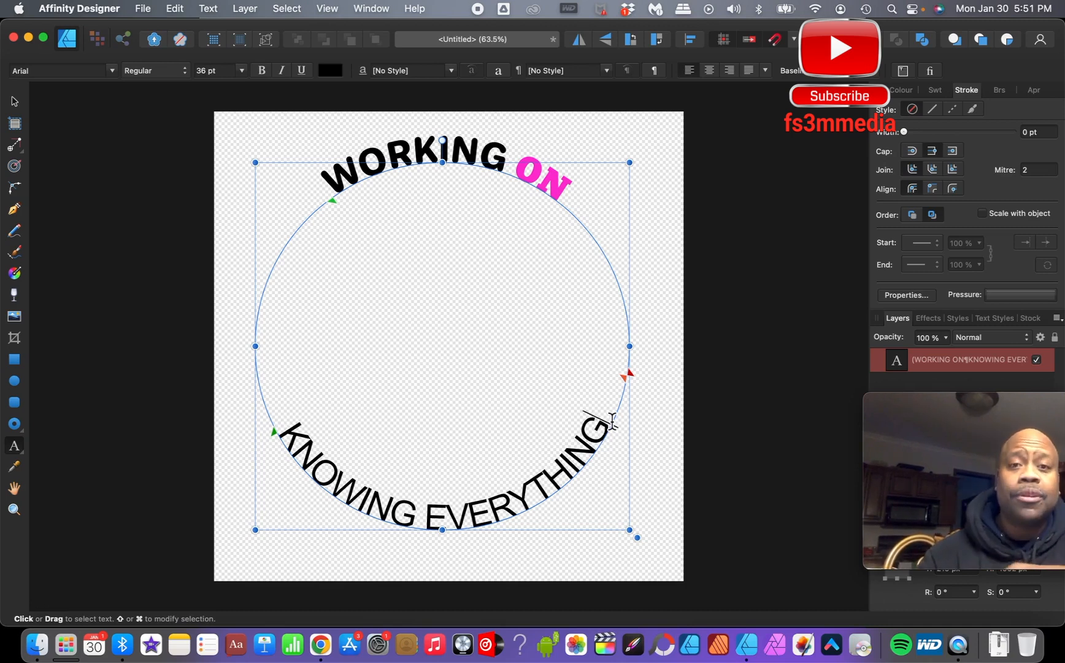
left_click_drag(611, 421, 277, 439)
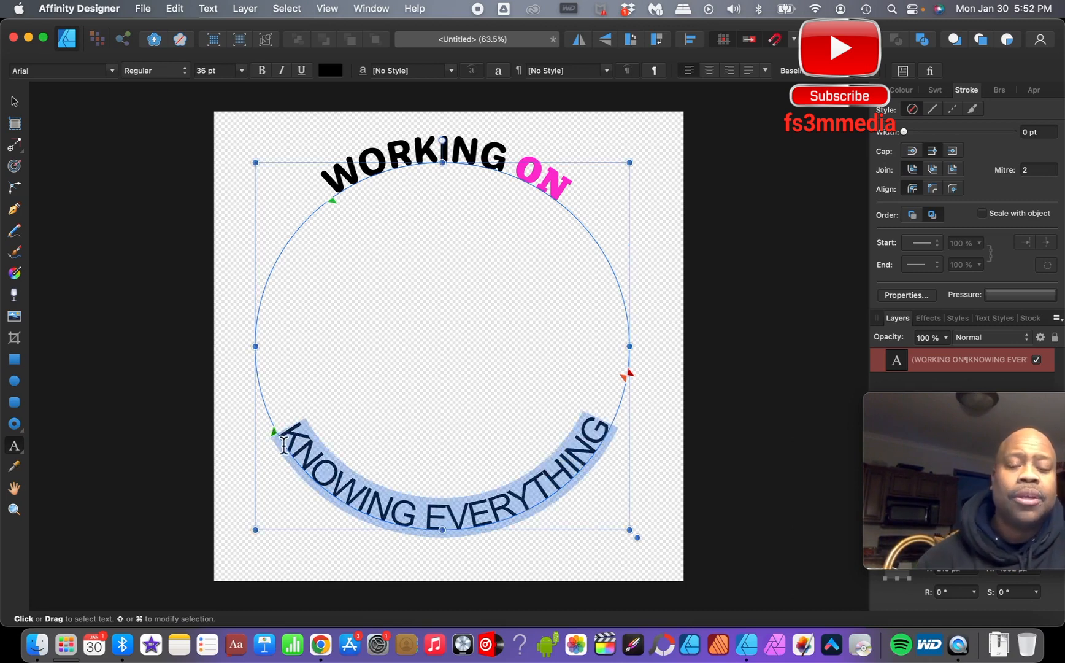
left_click_drag(272, 429, 271, 429)
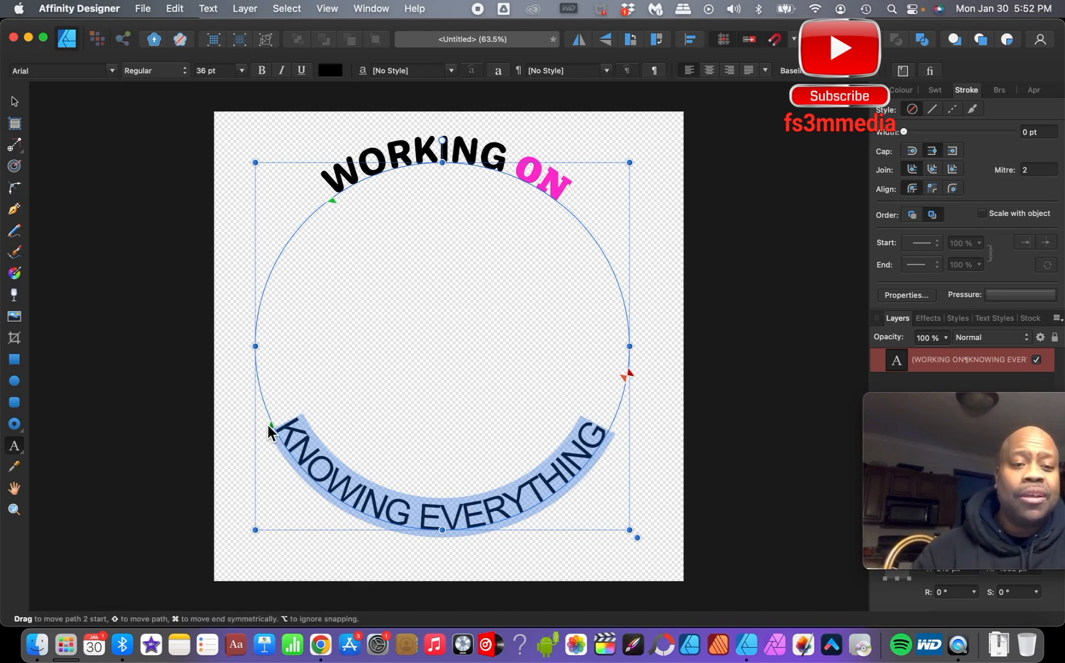
left_click_drag(267, 422, 268, 421)
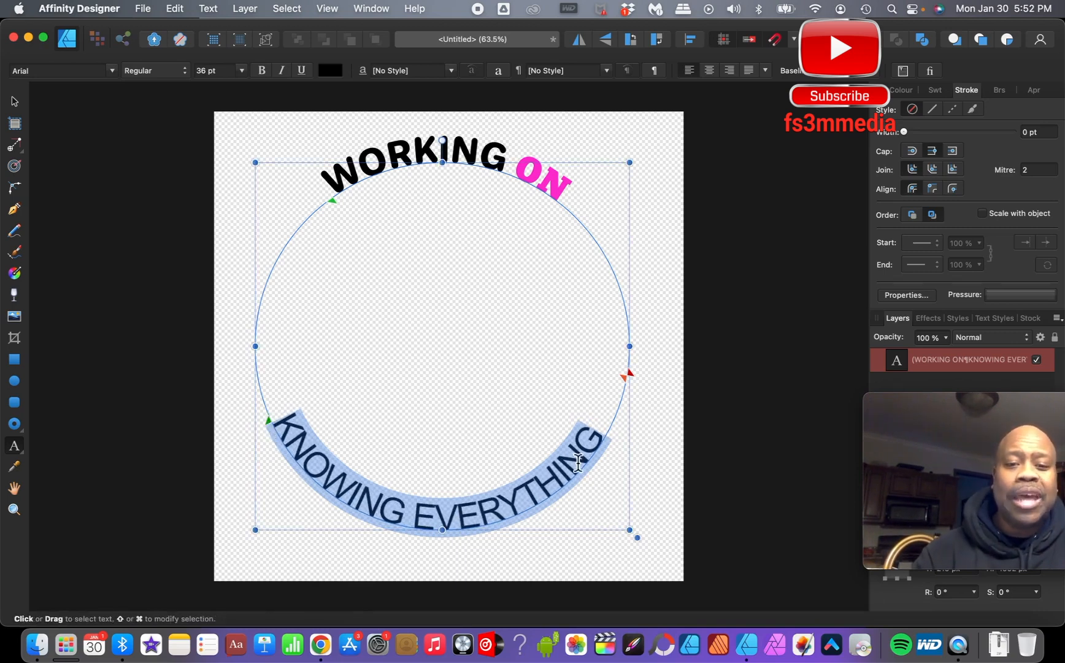
- Select the final G of EVERYTHING and set its font to Bangers
left_click(608, 444)
key("shift+Left")
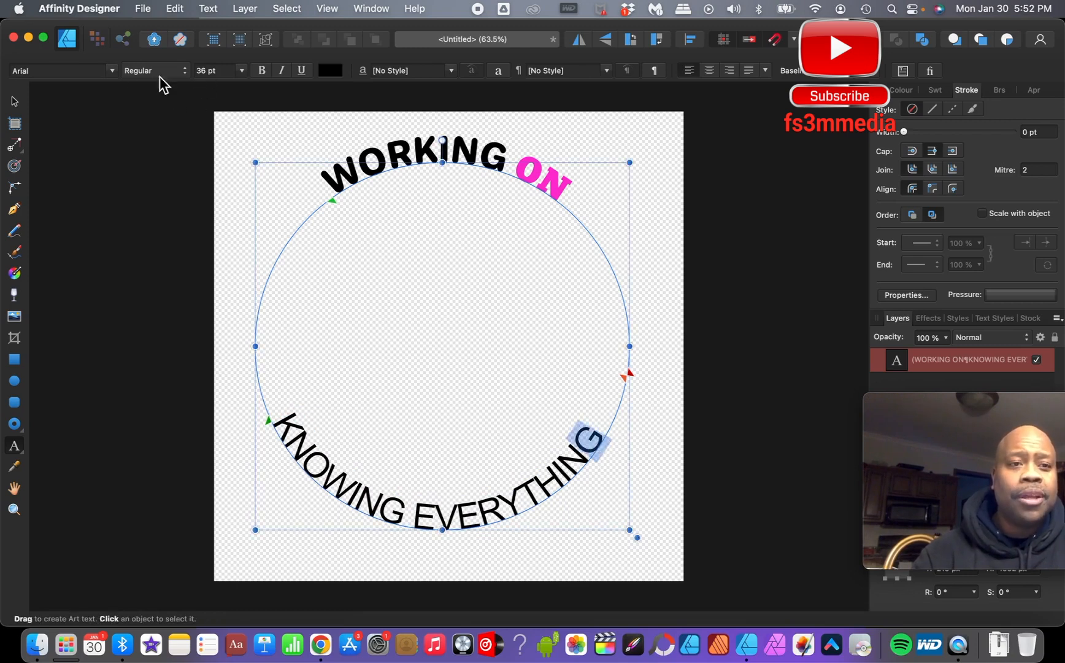
left_click(112, 71)
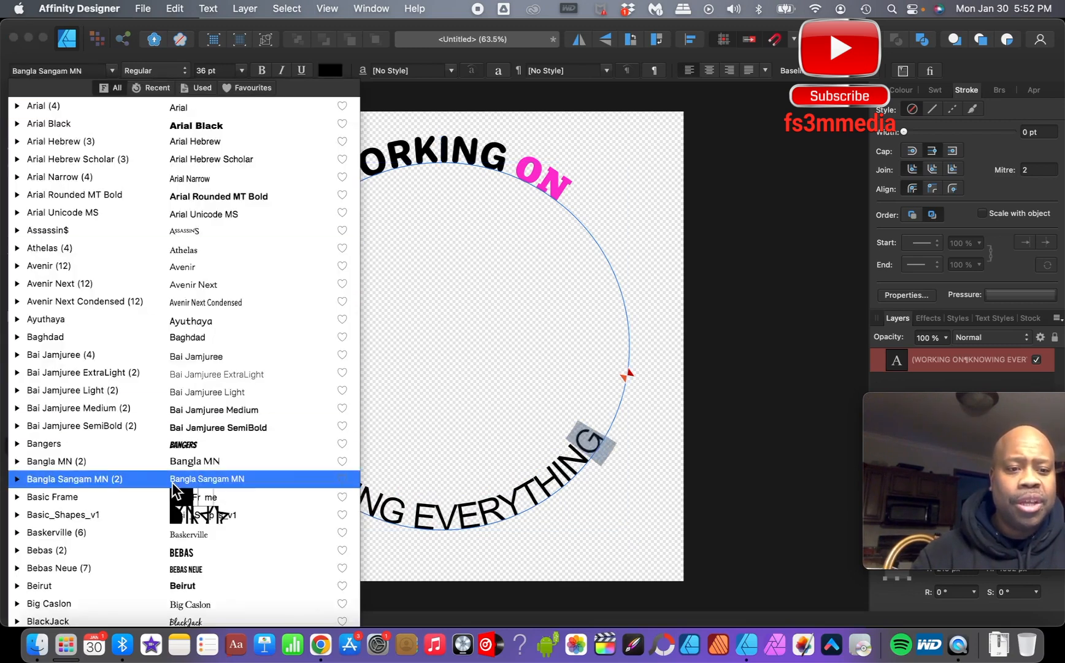
left_click(193, 450)
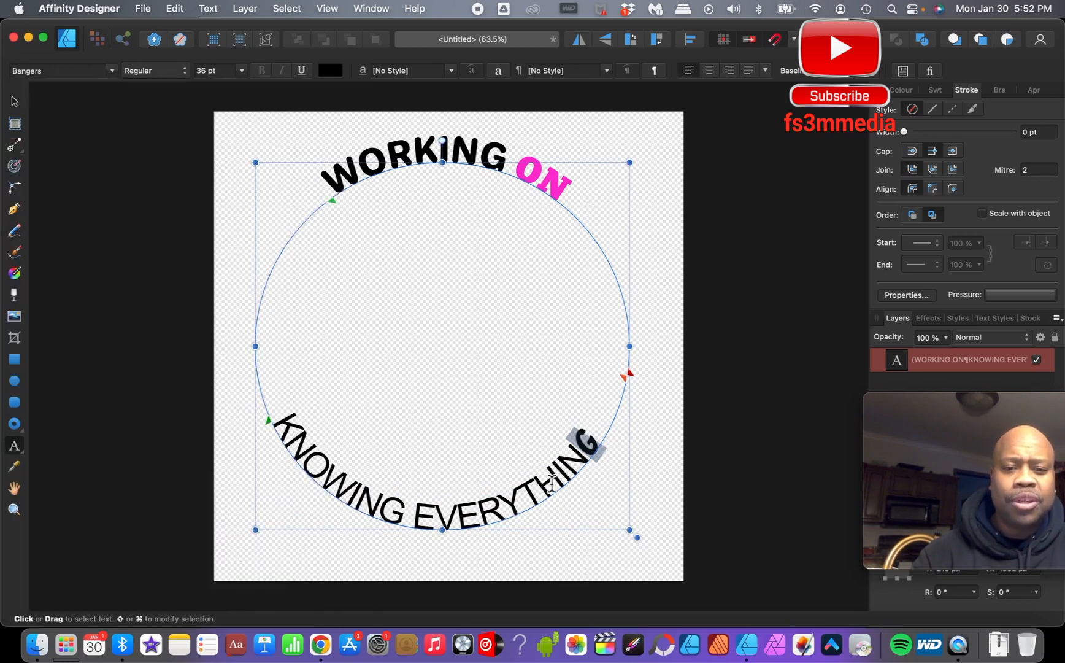
- Select the TH letters in EVERYTHING and change their font to Impact
left_click_drag(562, 483, 532, 491)
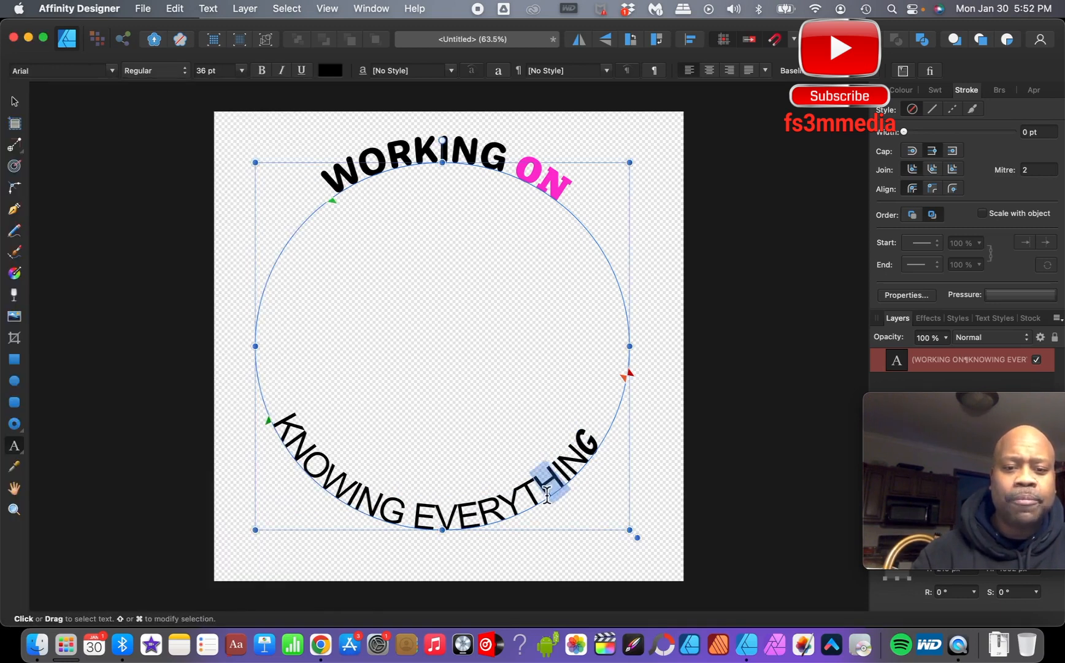
left_click(111, 71)
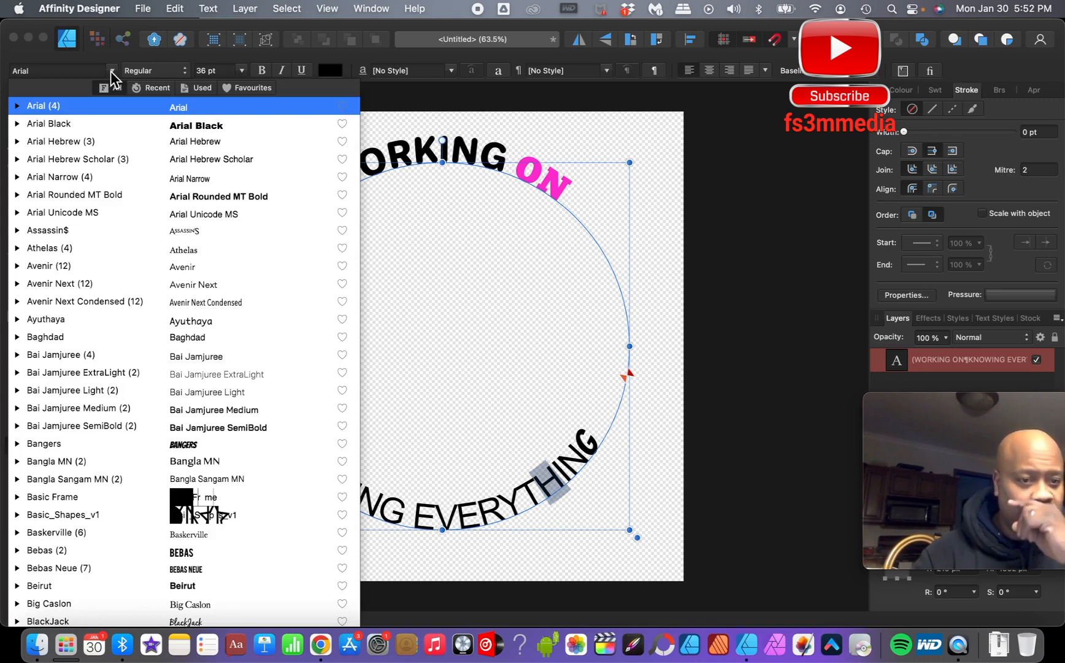
scroll(291, 438, "down", 20)
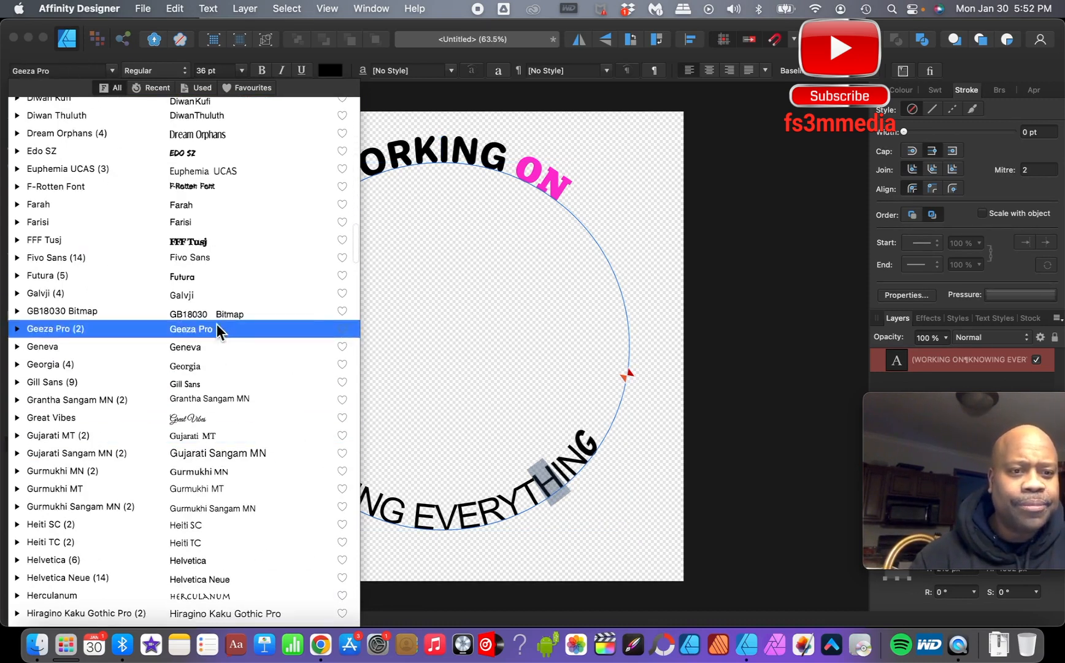
scroll(220, 459, "down", 10)
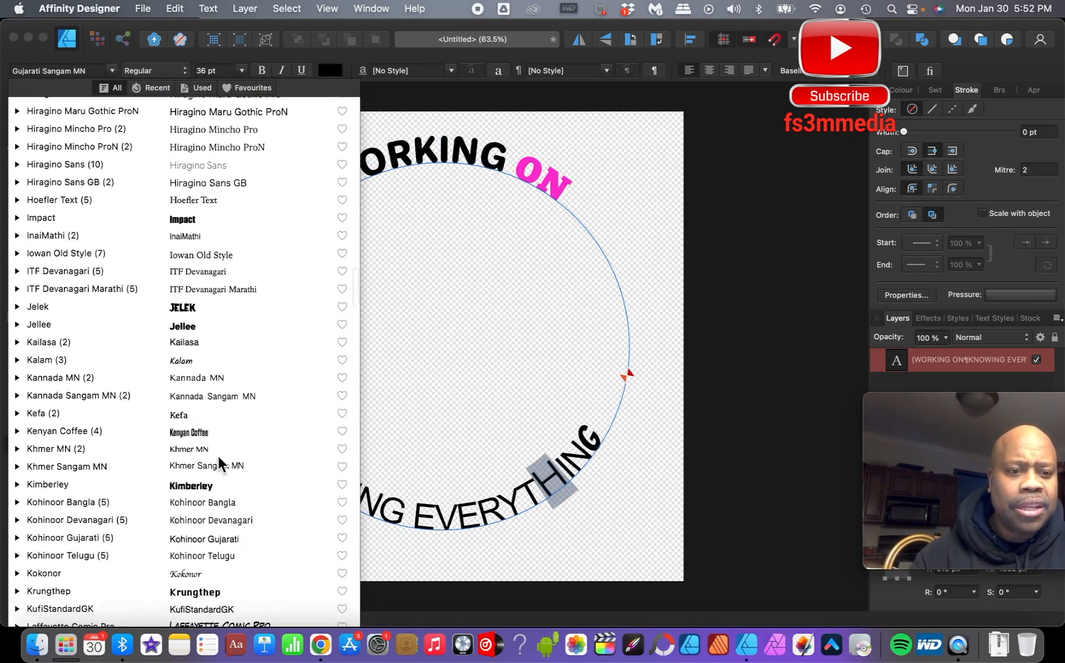
left_click(206, 217)
- Select the first E of EVERYTHING and set its font to Daniel Black
left_click_drag(435, 521, 414, 521)
left_click(113, 74)
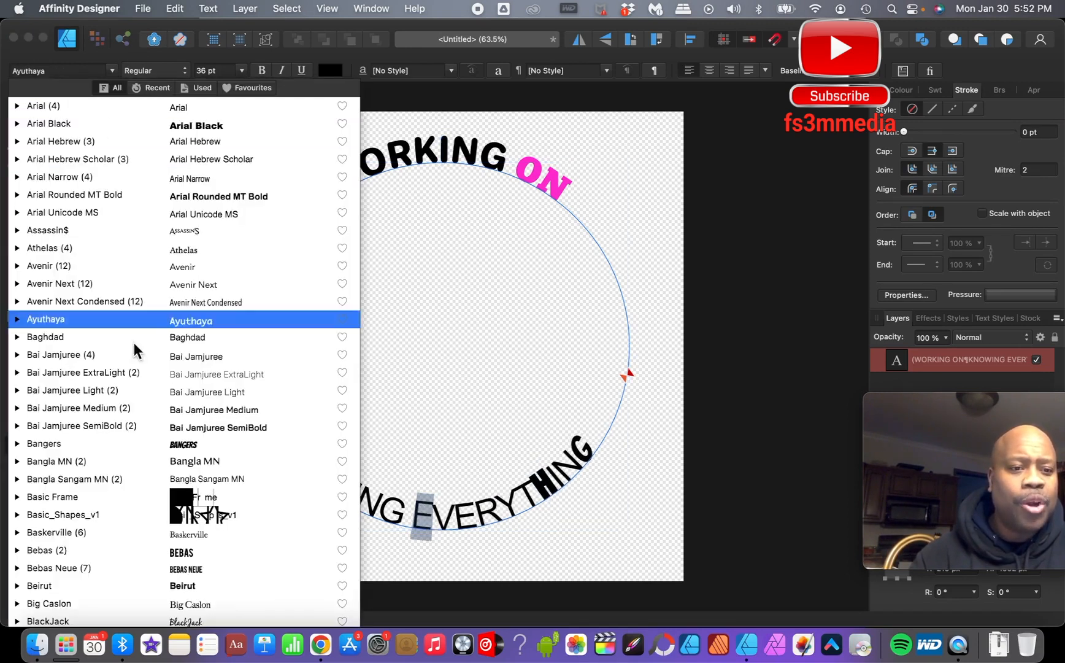
scroll(212, 509, "down", 12)
scroll(221, 546, "up", 2)
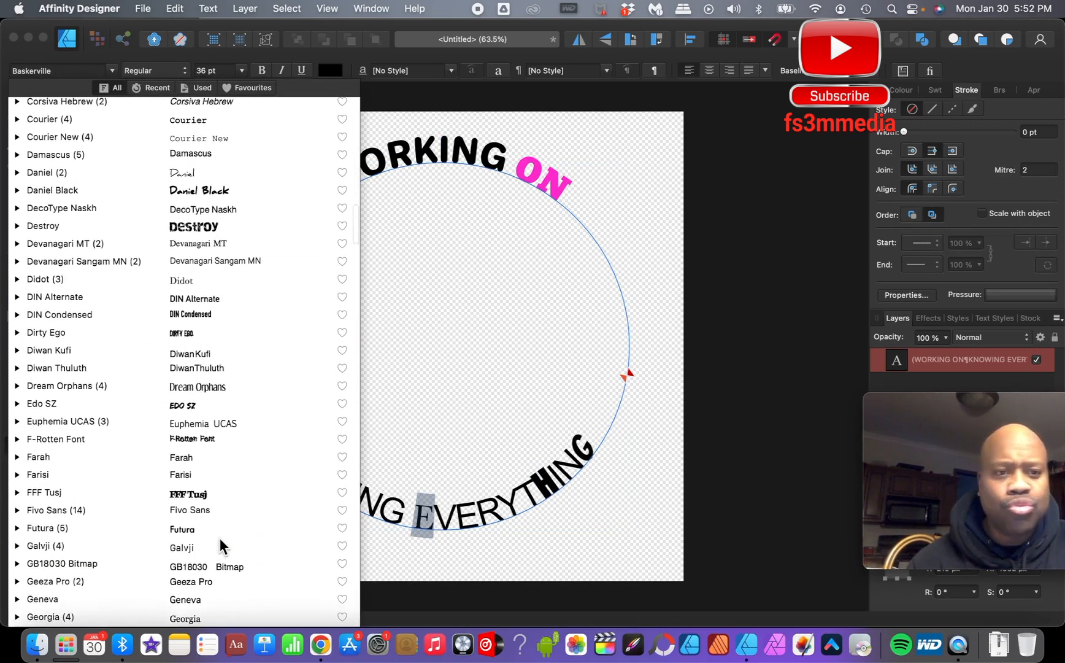
left_click(204, 190)
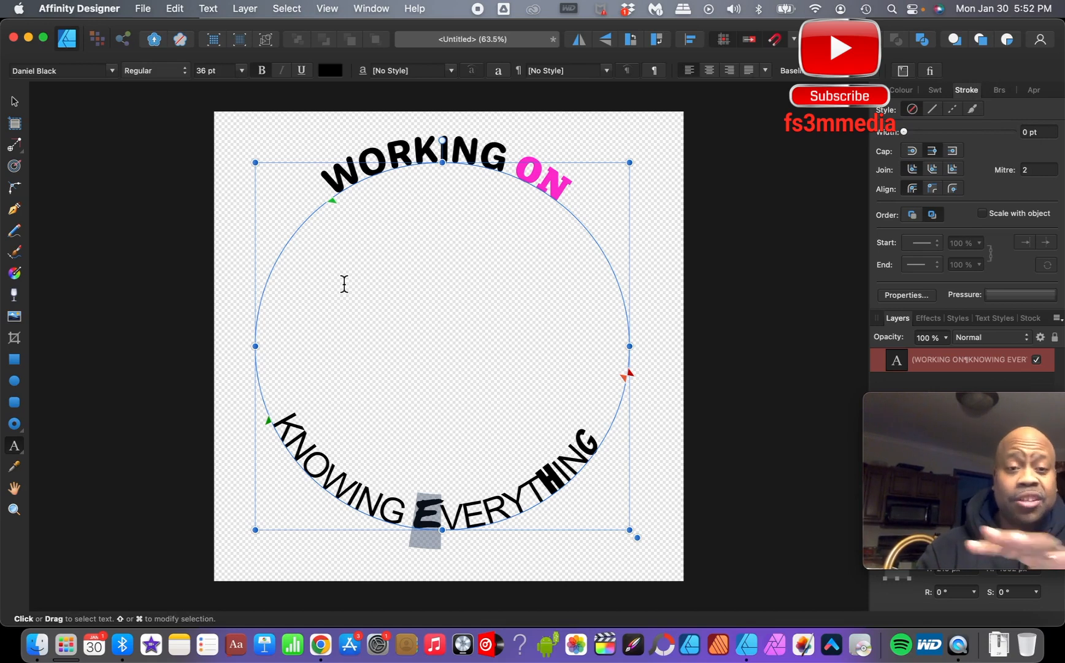
- Undo the font changes on the E, TH and final G of EVERYTHING
left_click(174, 7)
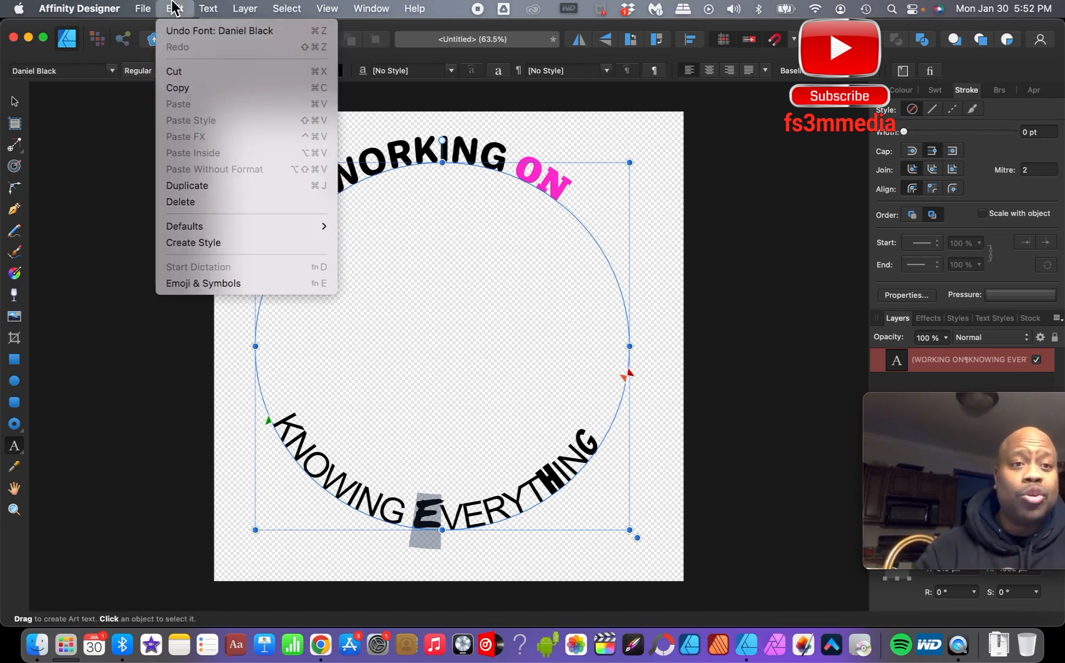
left_click(178, 31)
left_click(174, 8)
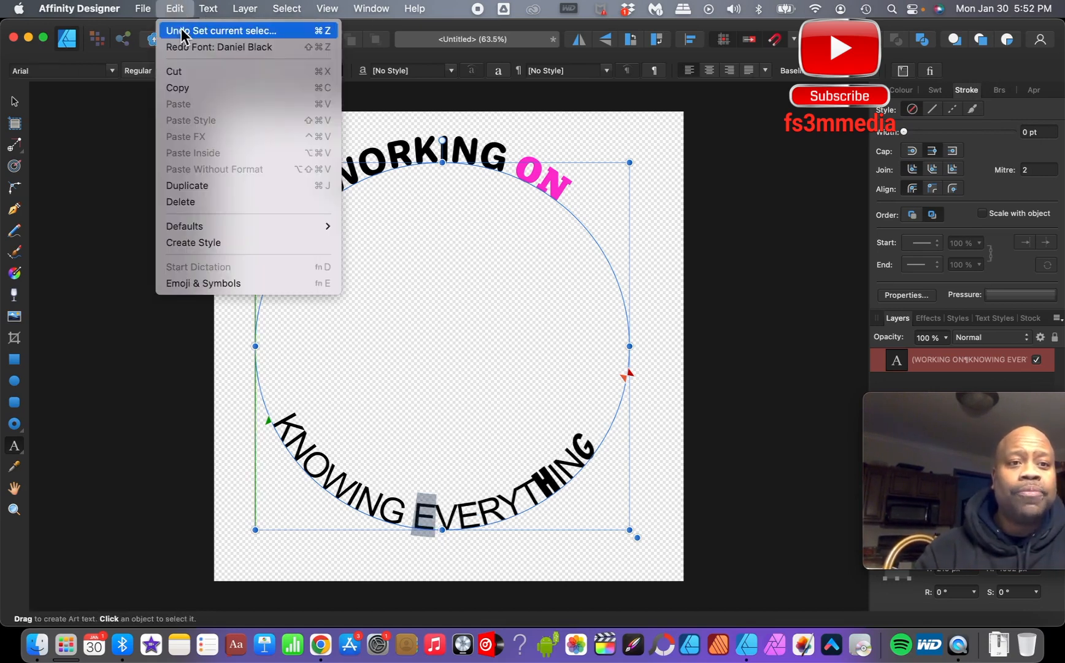
left_click(178, 31)
left_click(174, 8)
left_click(179, 31)
left_click(175, 8)
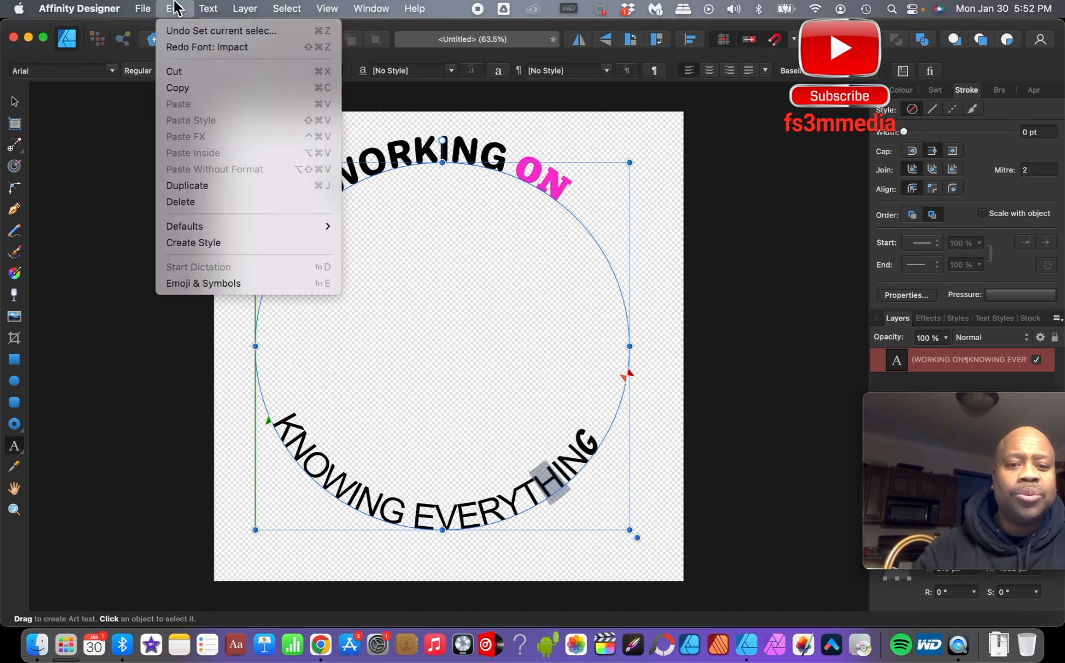
left_click(176, 29)
left_click(174, 8)
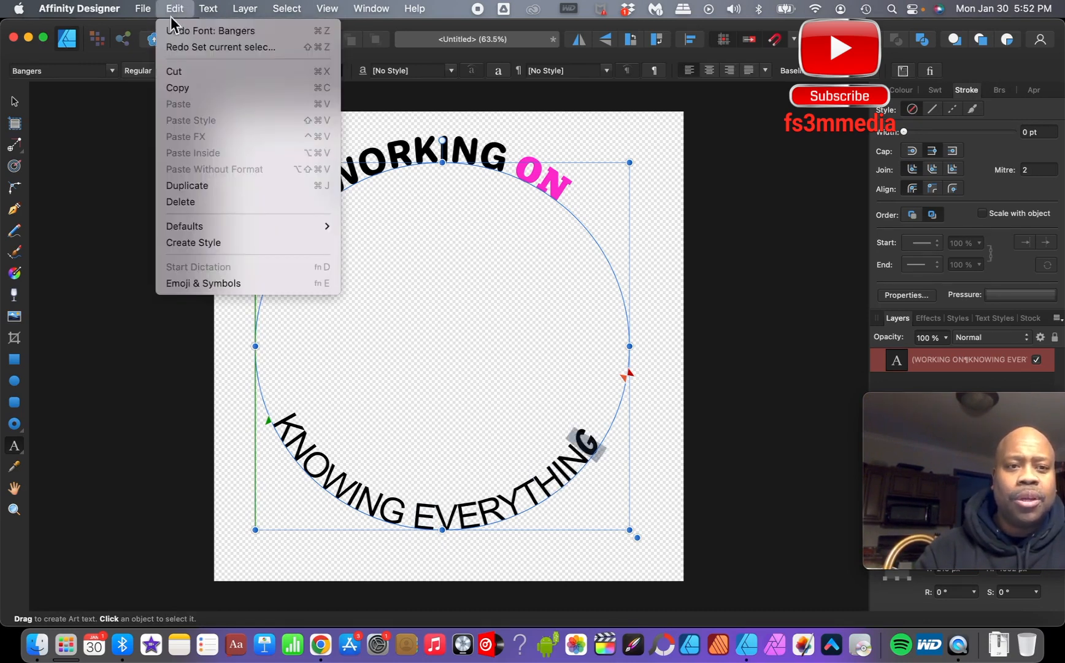
left_click(176, 31)
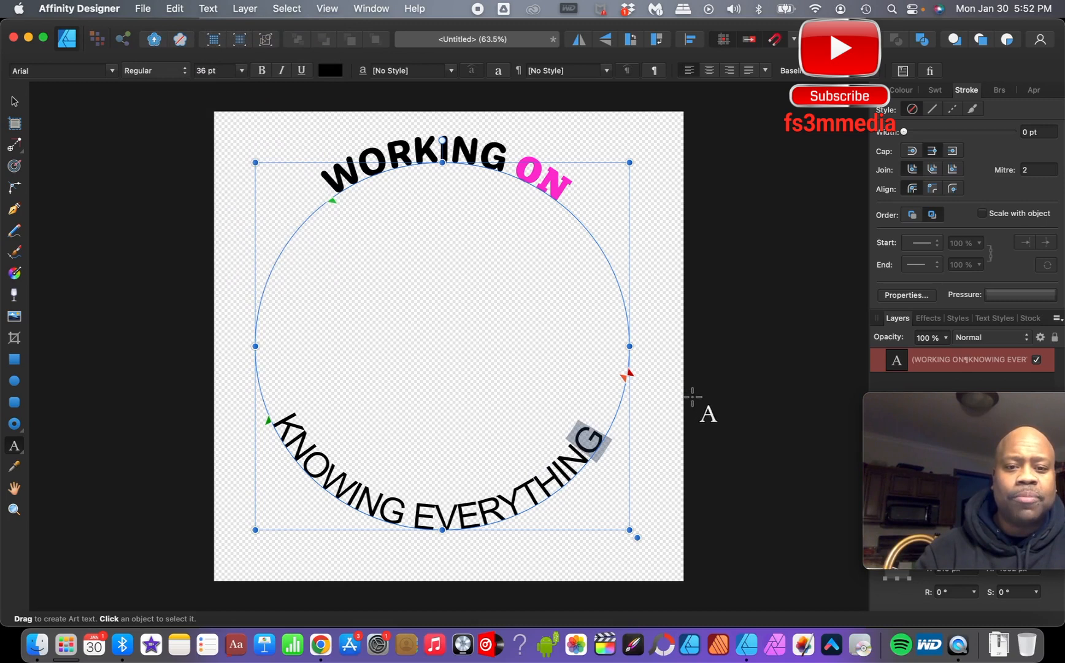
- Select the word EVERYTHING on the circular path and set its font to Jellee
left_click(714, 408)
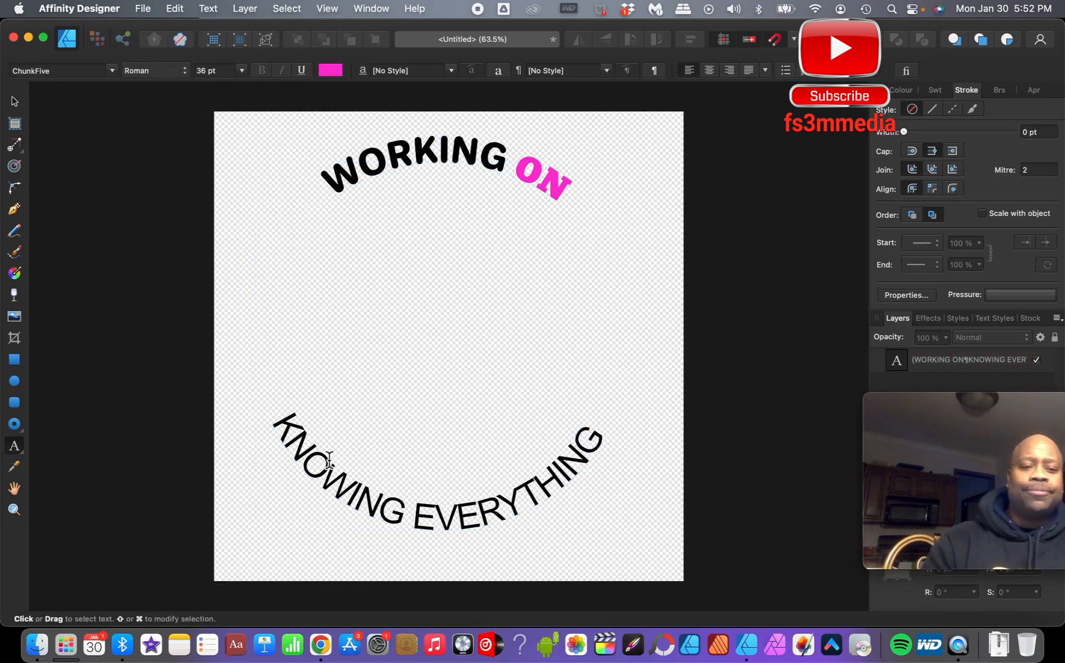
left_click(287, 428)
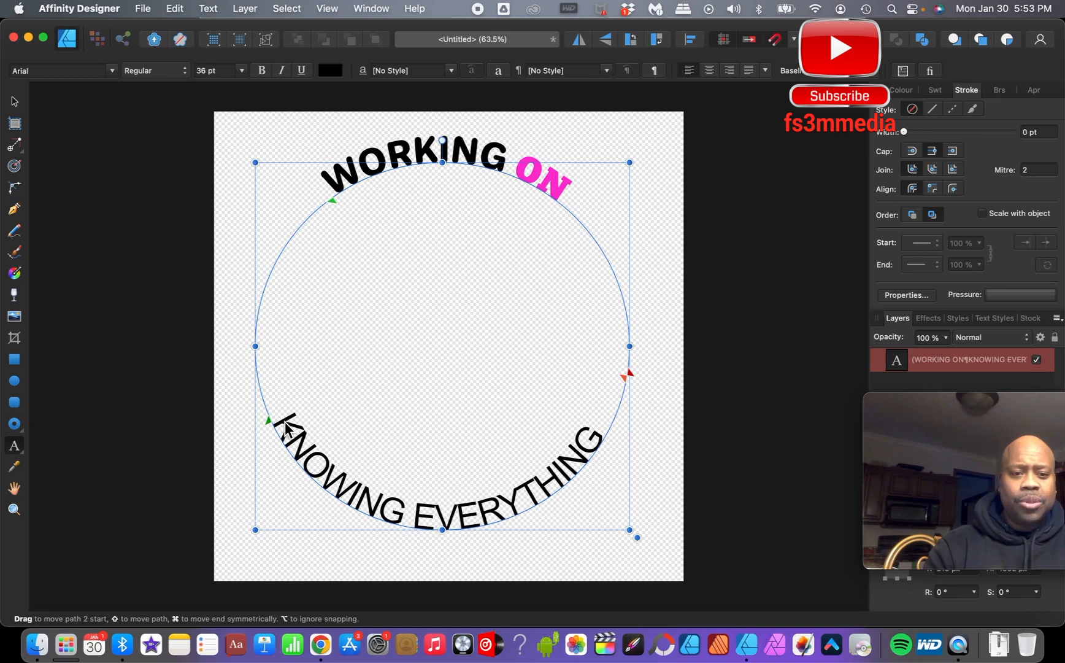
left_click_drag(604, 433, 411, 531)
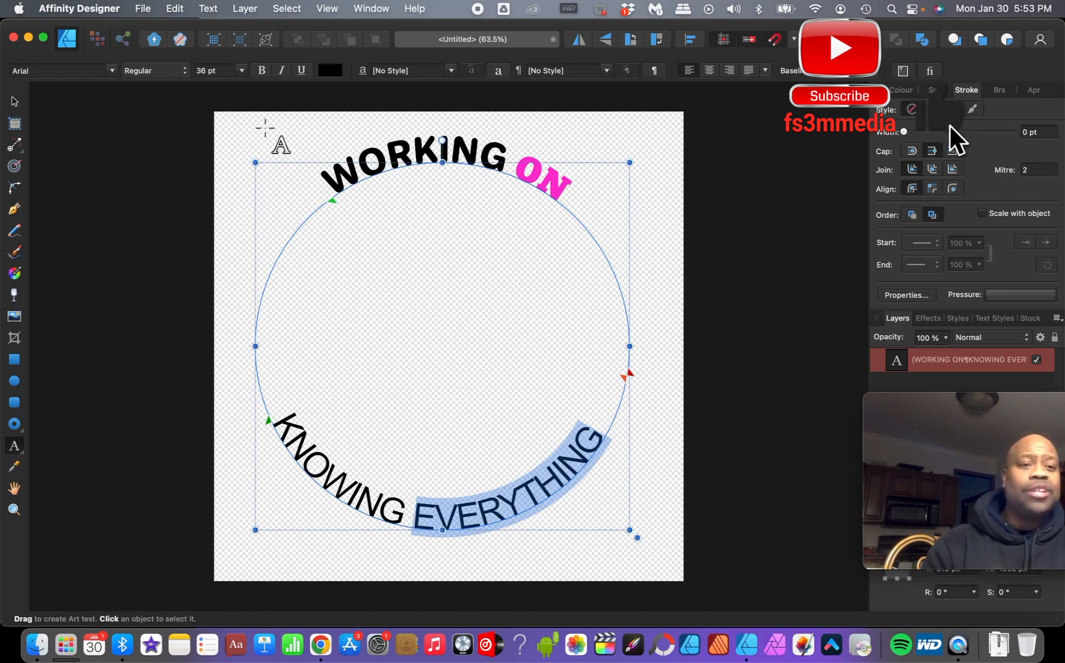
left_click(112, 71)
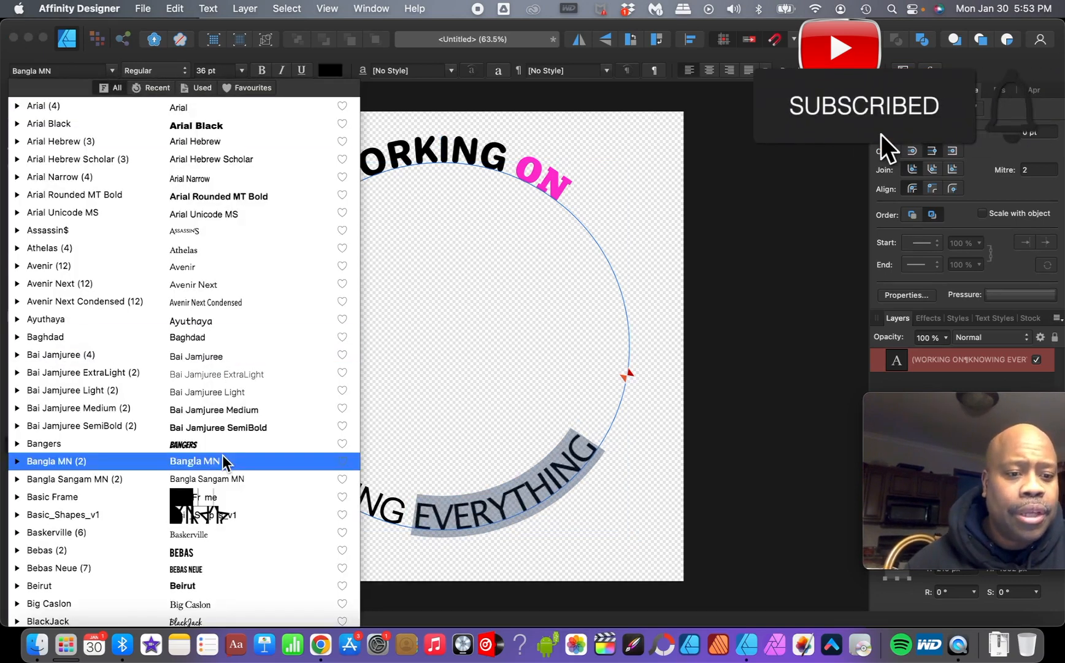
scroll(221, 462, "down", 10)
scroll(221, 491, "down", 2)
scroll(213, 540, "up", 1)
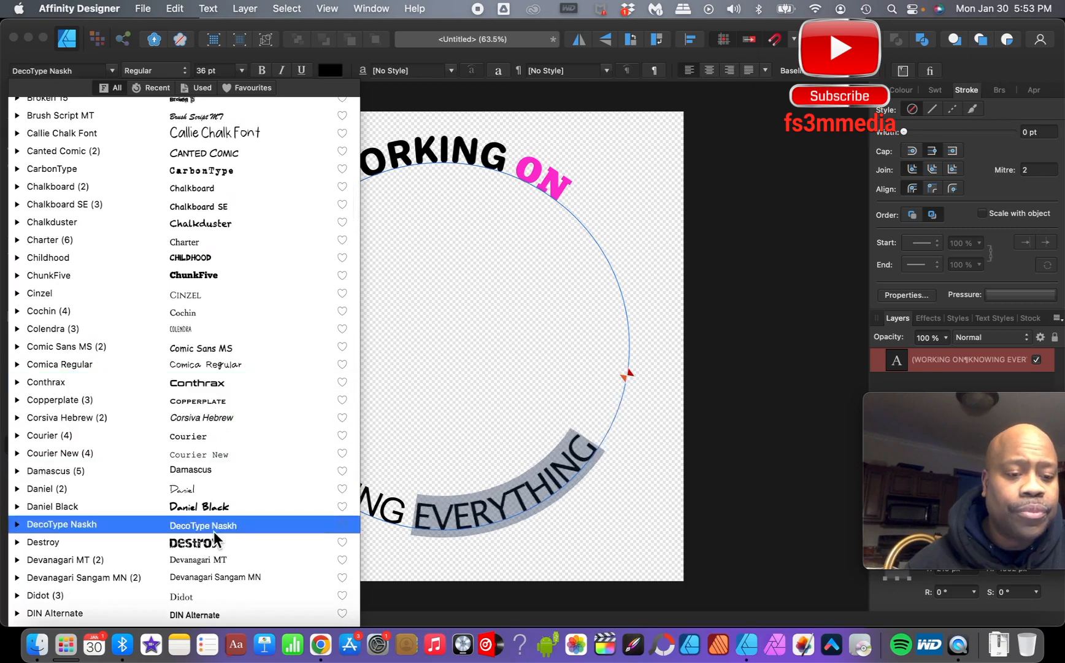
scroll(214, 540, "down", 10)
scroll(212, 545, "down", 3)
scroll(210, 545, "down", 10)
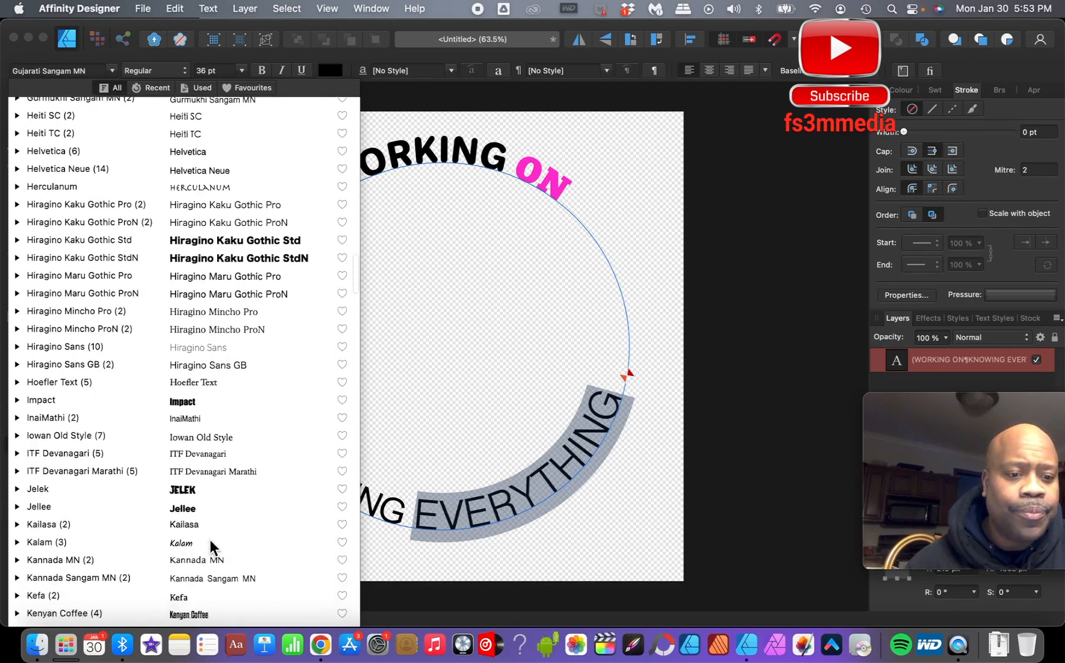
left_click(201, 352)
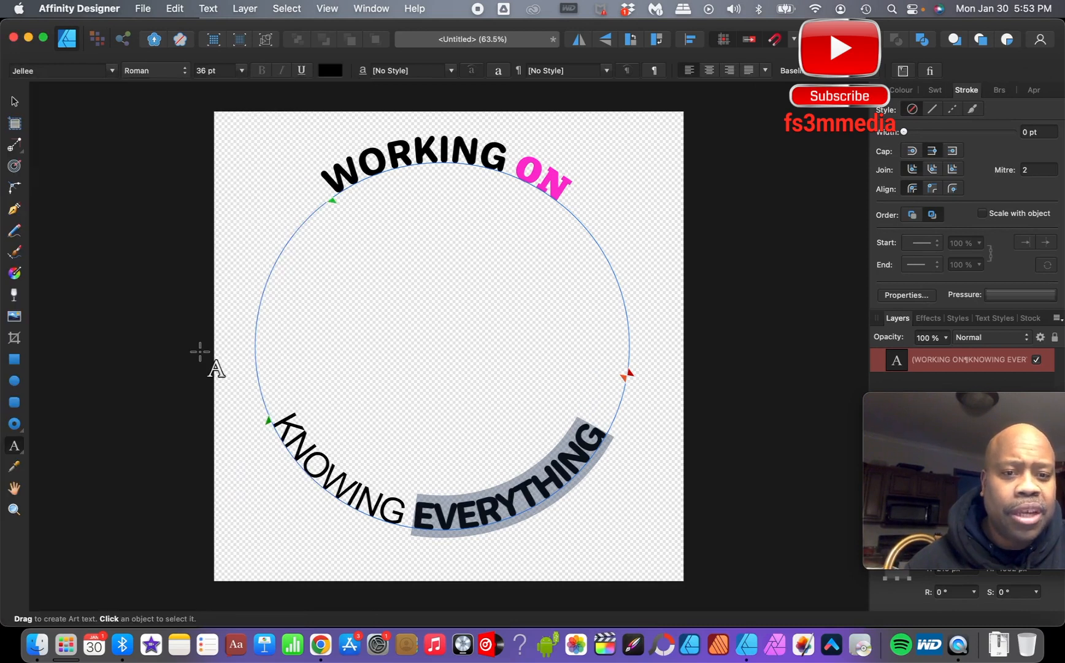
- Select the word KNOWING and set its font to ChunkFive
left_click(403, 520)
left_click_drag(403, 520, 284, 424)
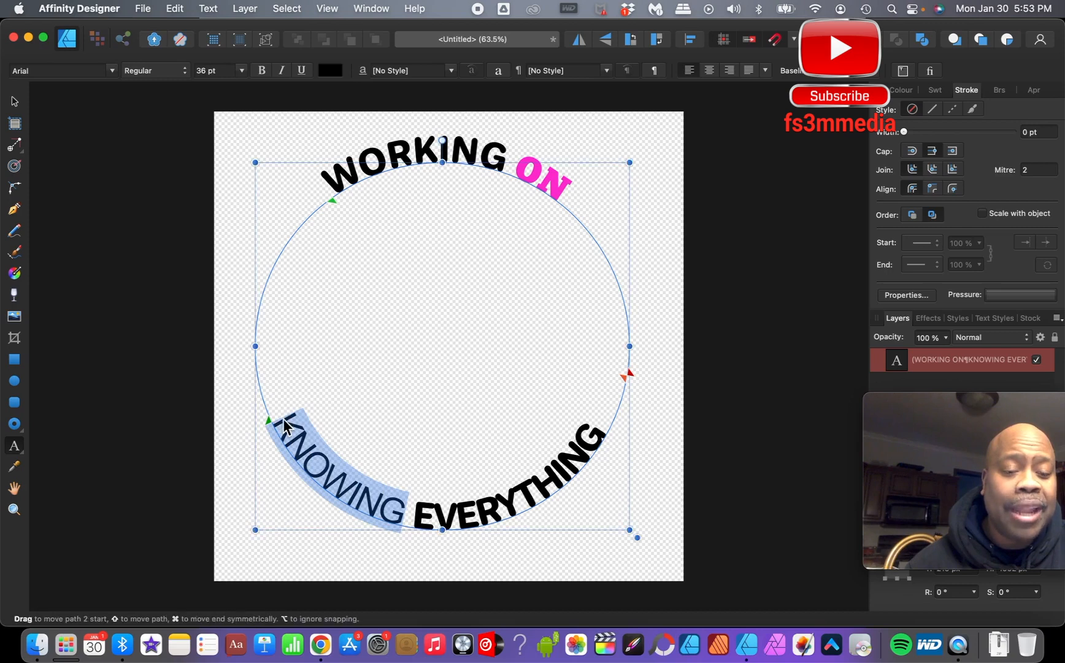
left_click(112, 71)
scroll(219, 540, "down", 10)
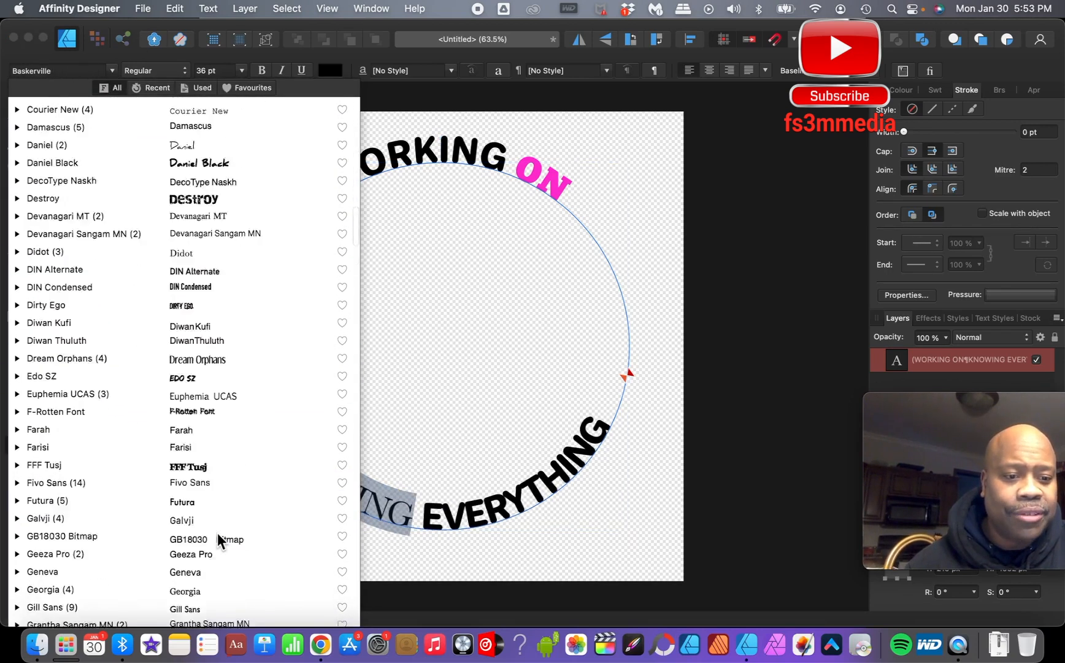
scroll(215, 476, "down", 12)
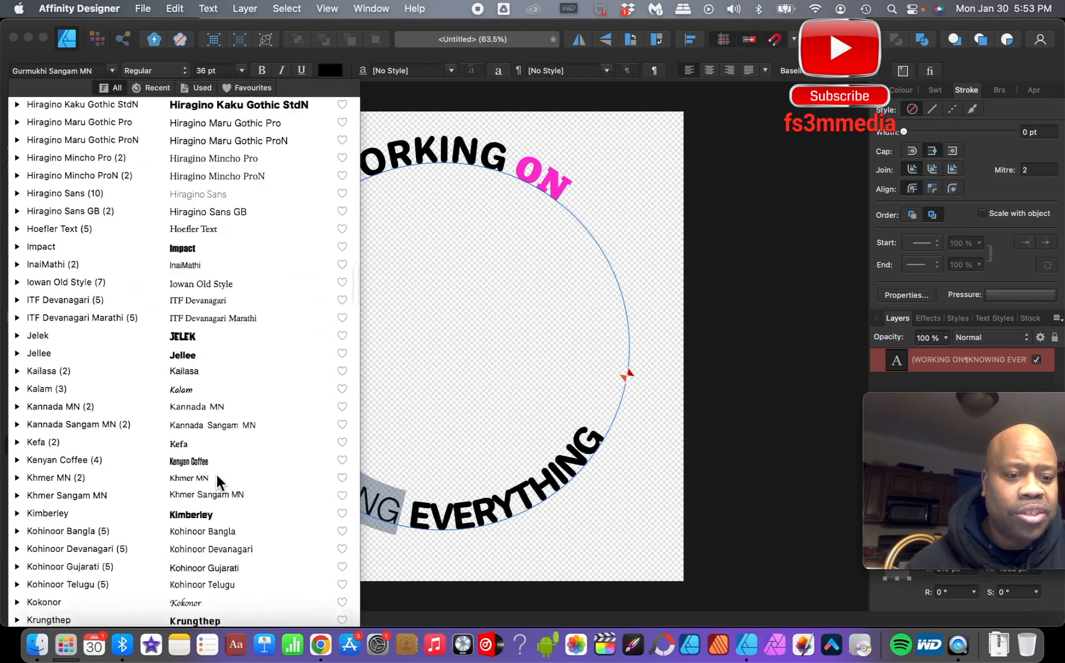
scroll(216, 475, "up", 15)
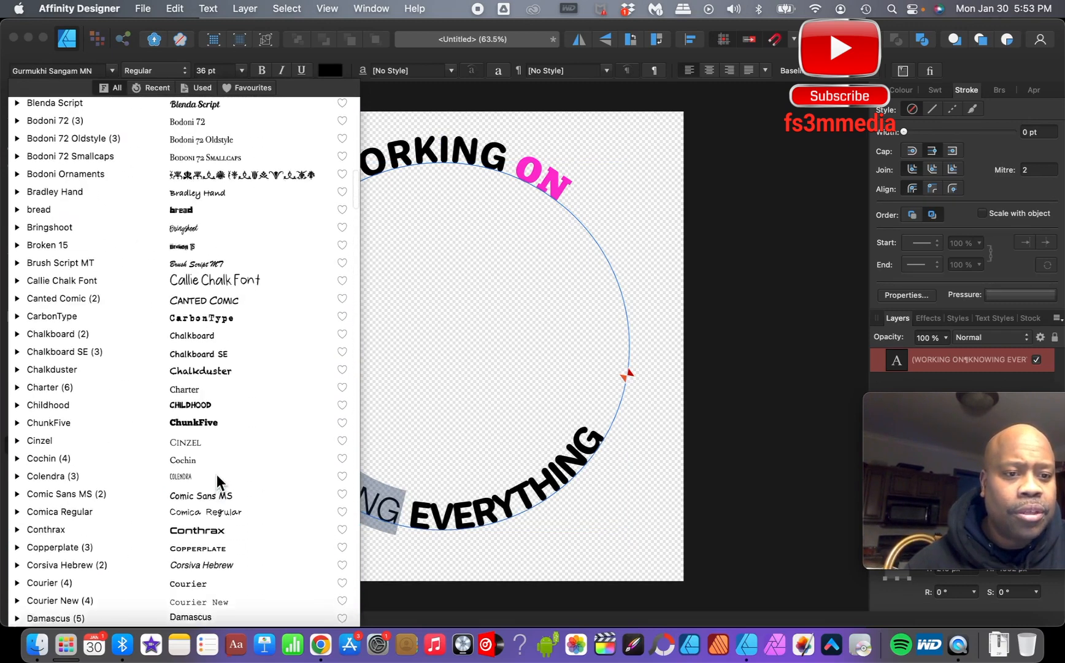
scroll(217, 473, "up", 3)
scroll(217, 473, "down", 7)
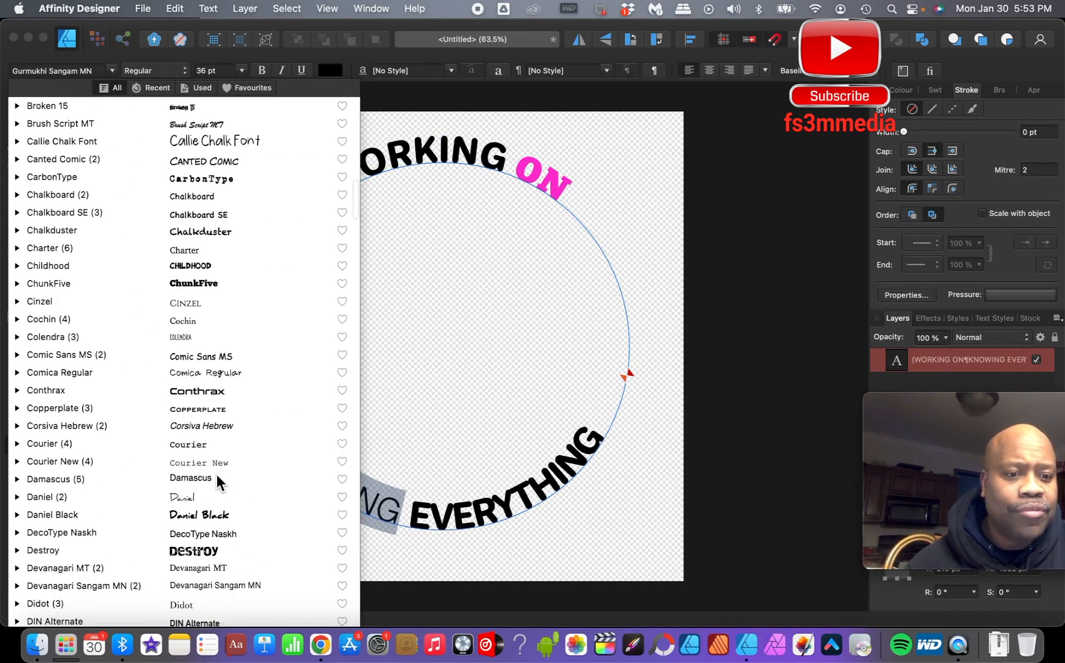
left_click(215, 283)
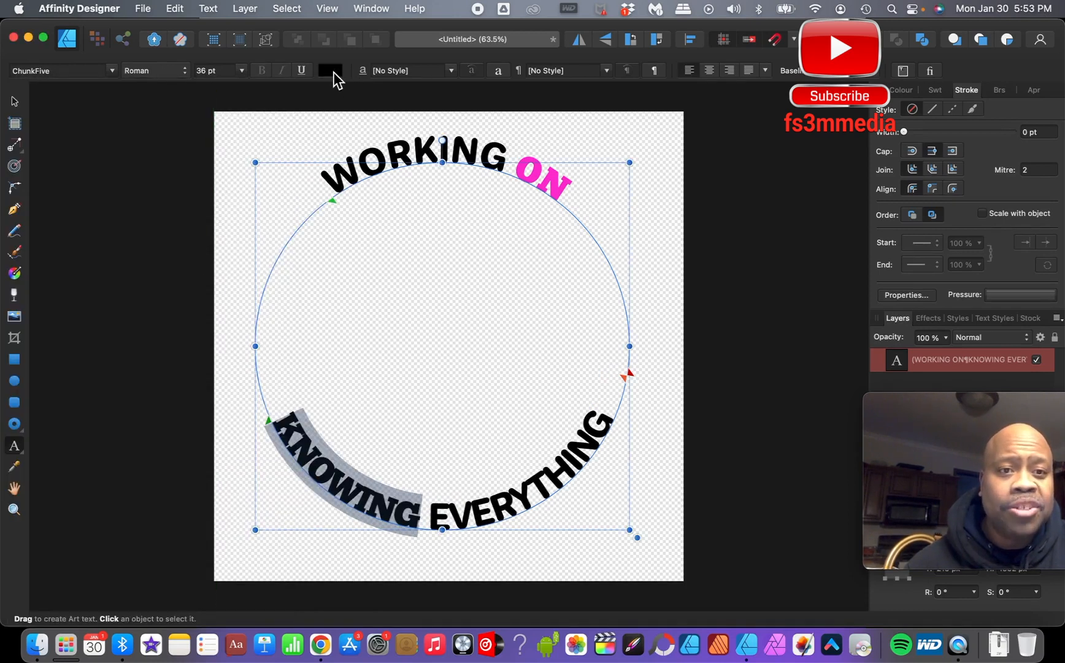
- Colour KNOWING pink at R 255, G 68, B 197
left_click(333, 72)
left_click(494, 189)
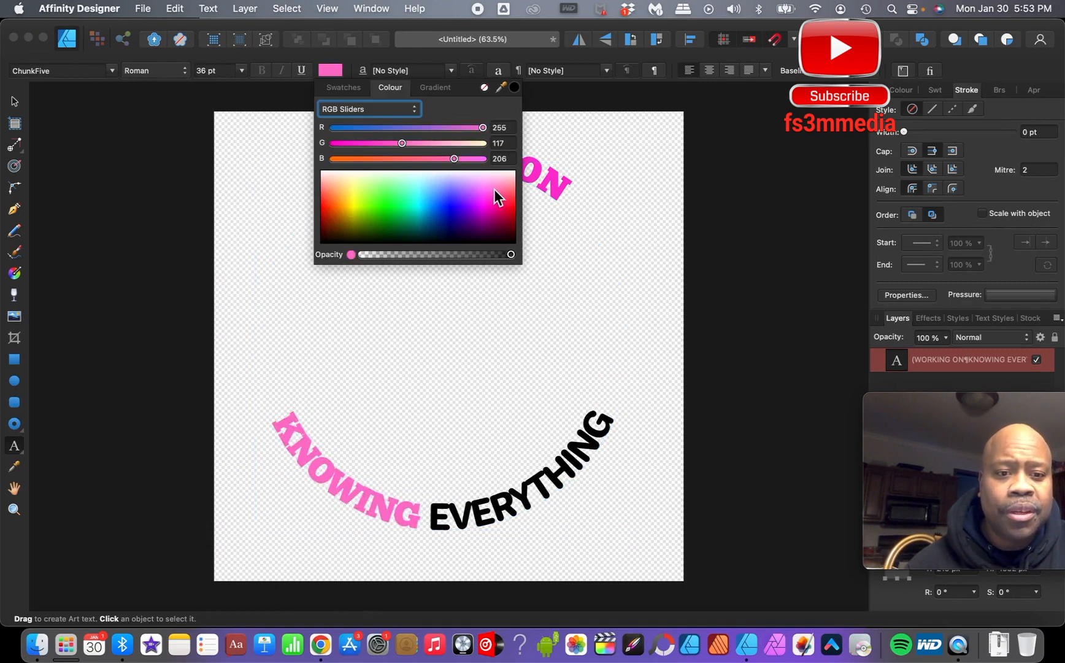
mouse_move(494, 189)
left_mouse_down()
mouse_move(499, 205)
mouse_move(493, 196)
left_mouse_up()
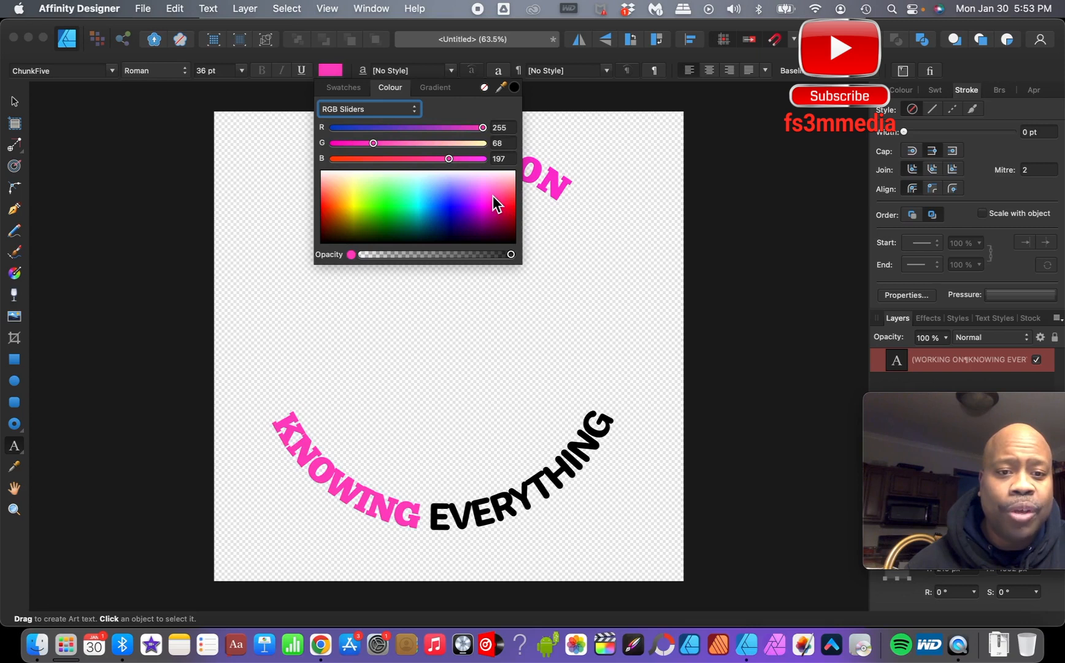
left_click(744, 178)
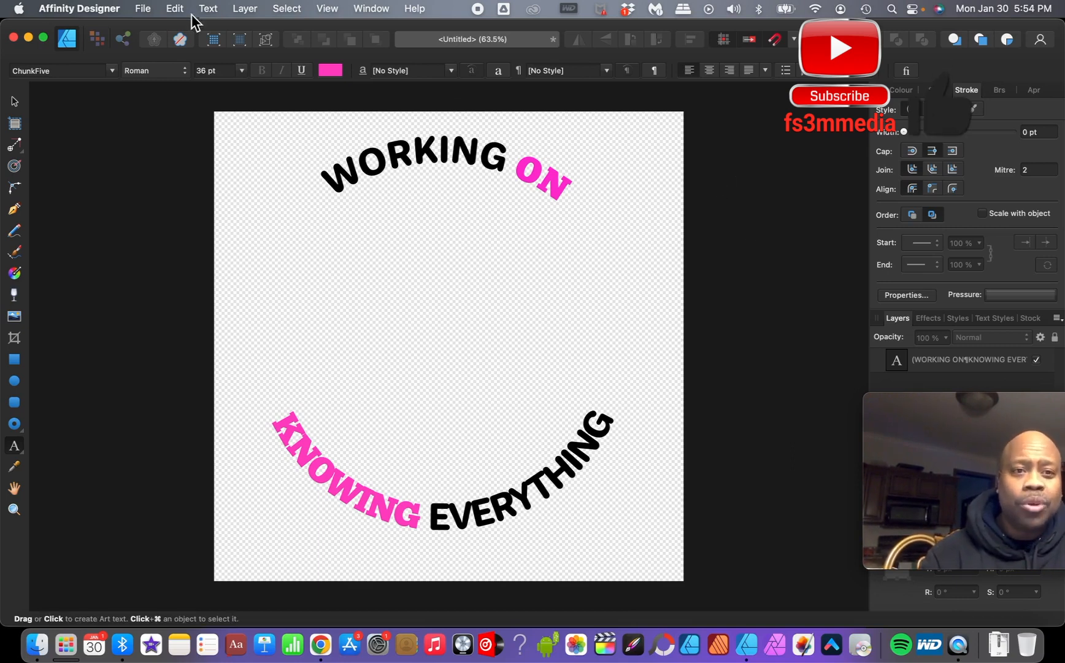
- Add a new layer to the document
left_click(245, 9)
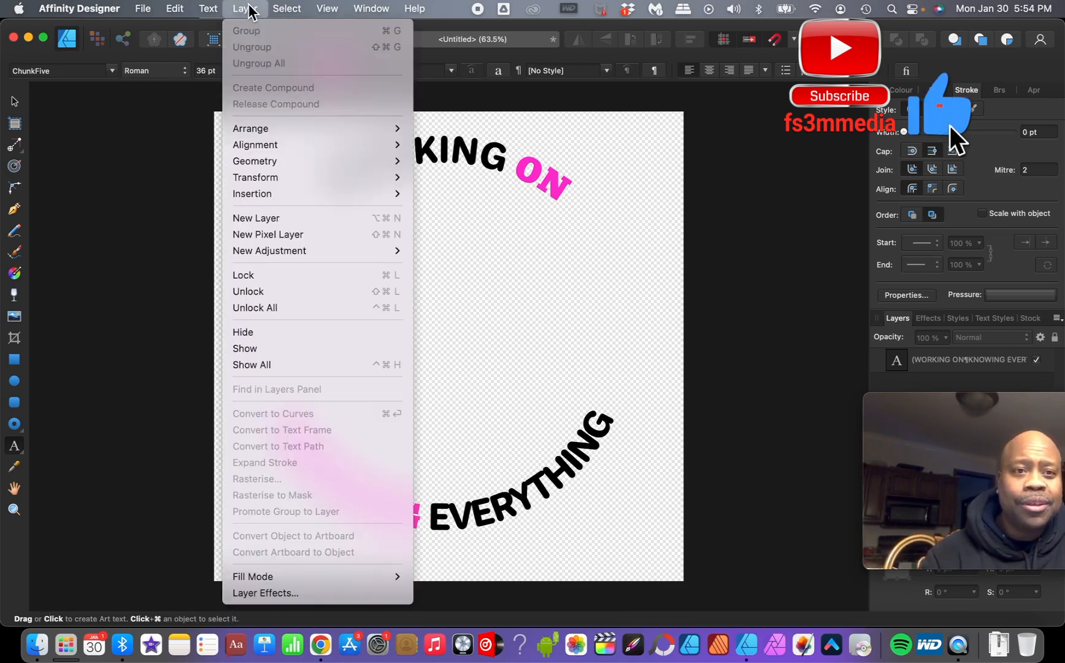
left_click(253, 218)
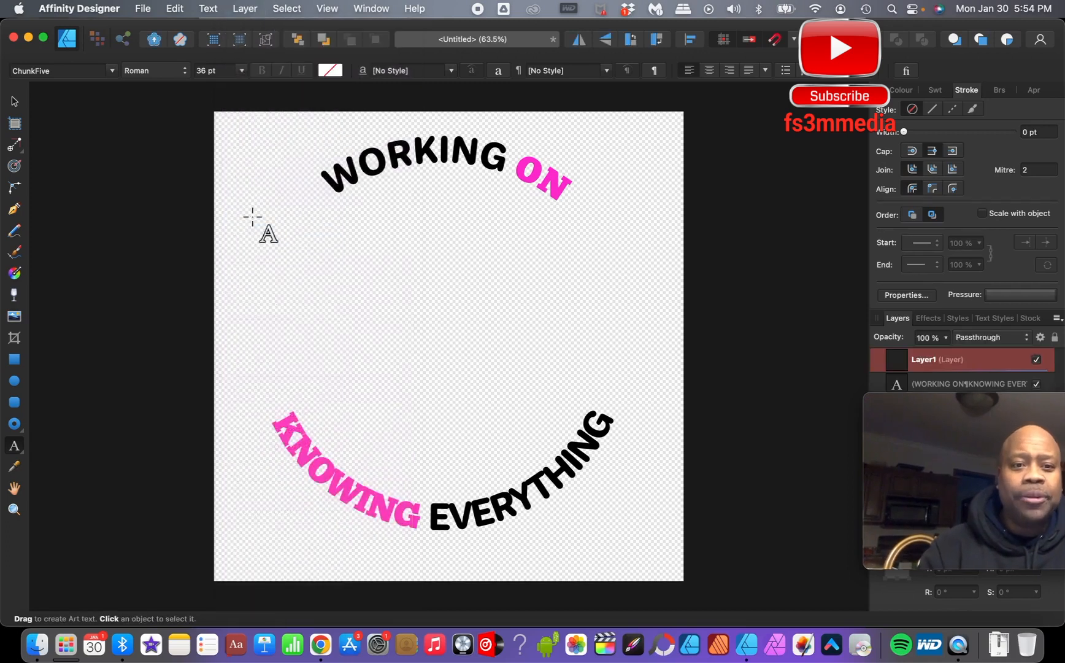
left_click(302, 529)
left_click_drag(289, 554, 408, 517)
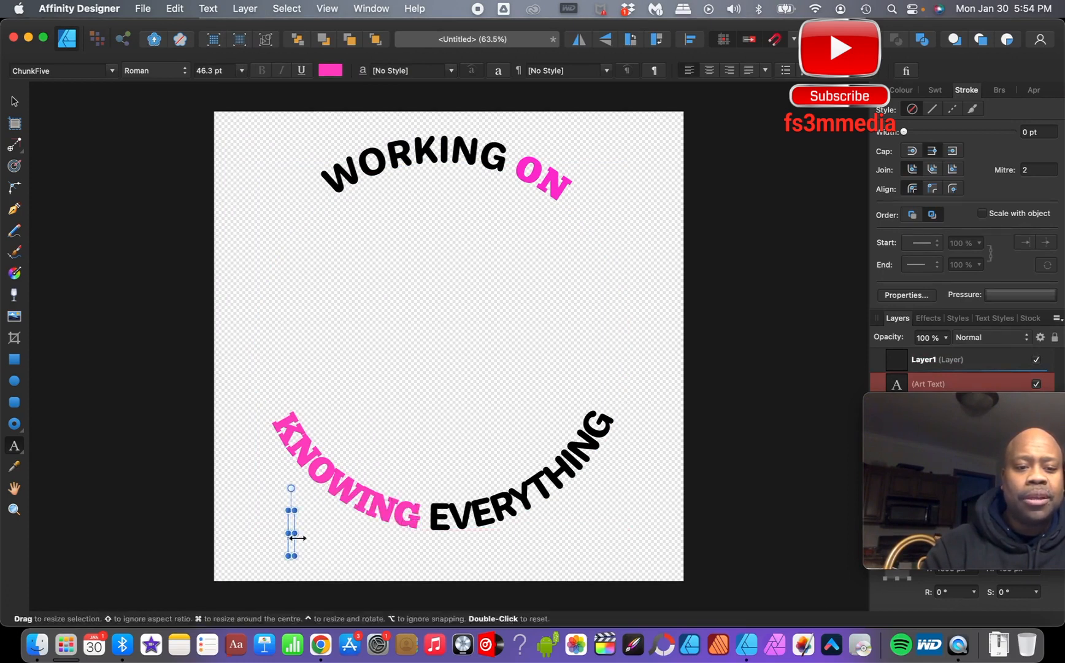
left_click_drag(295, 533, 630, 533)
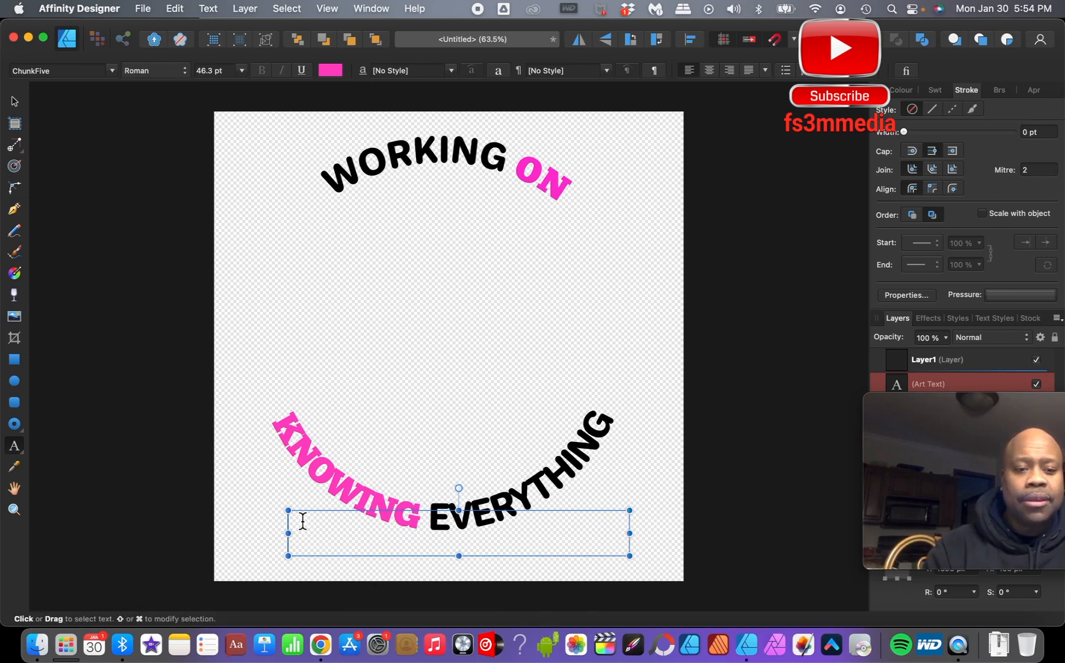
type("dd")
key("Escape")
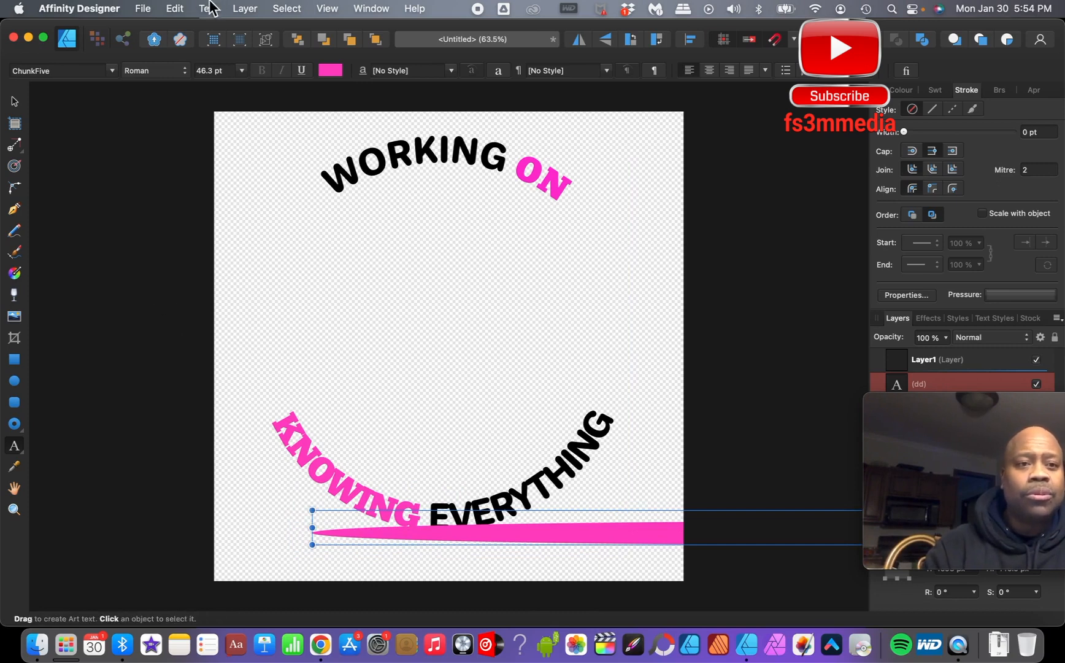
left_click(175, 8)
left_click(176, 30)
left_click(174, 8)
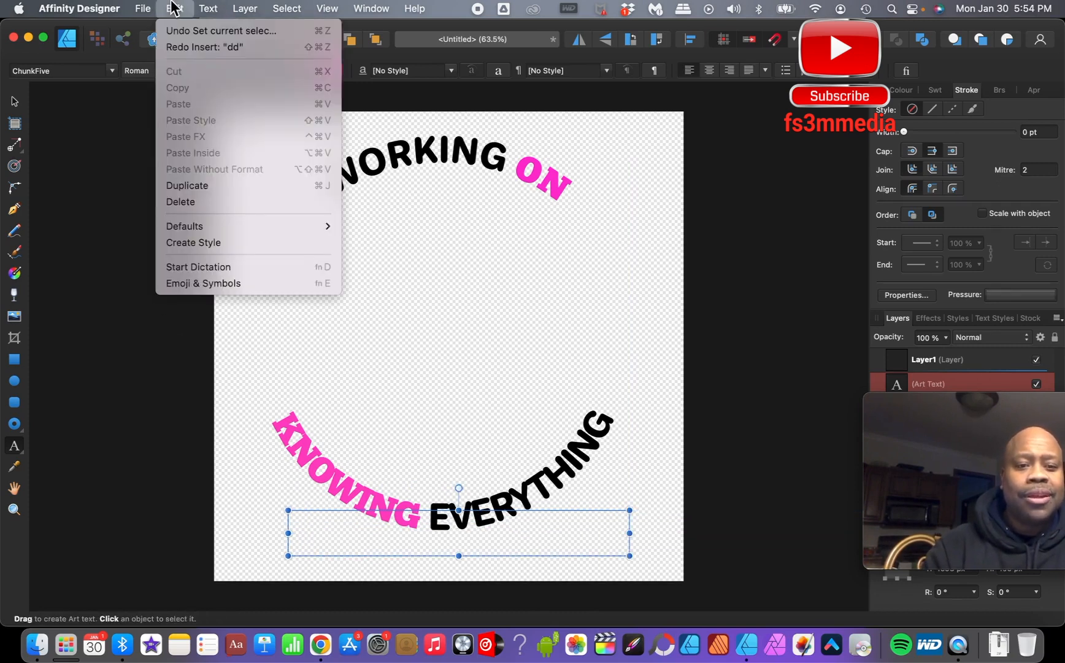
left_click(176, 30)
left_click(176, 8)
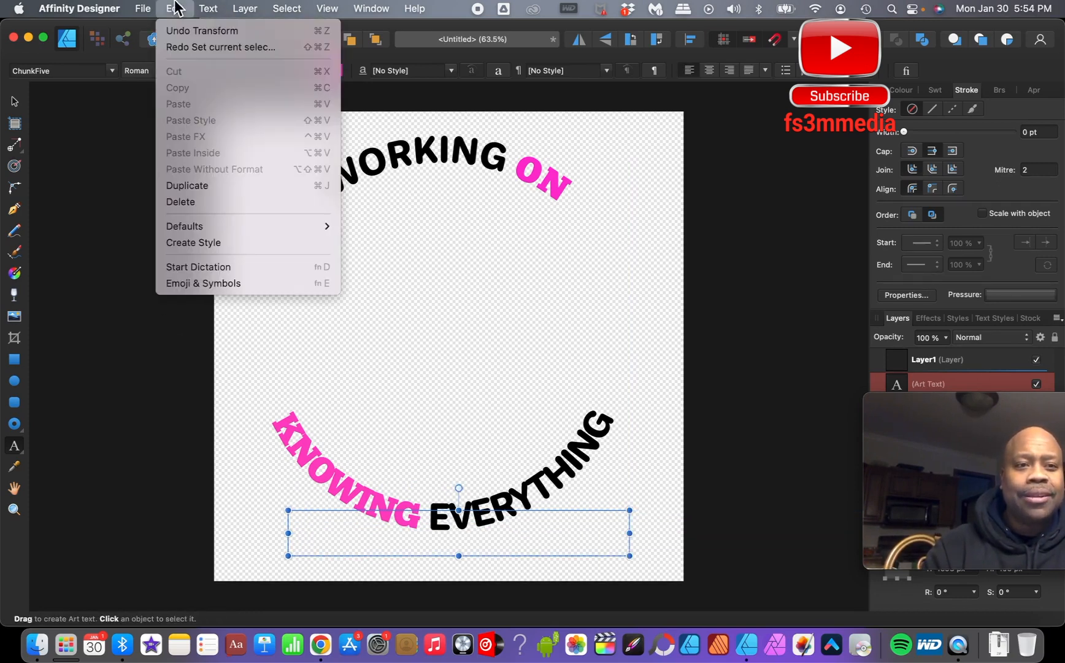
left_click(178, 31)
left_click(175, 8)
left_click(180, 31)
left_click(176, 8)
left_click(177, 30)
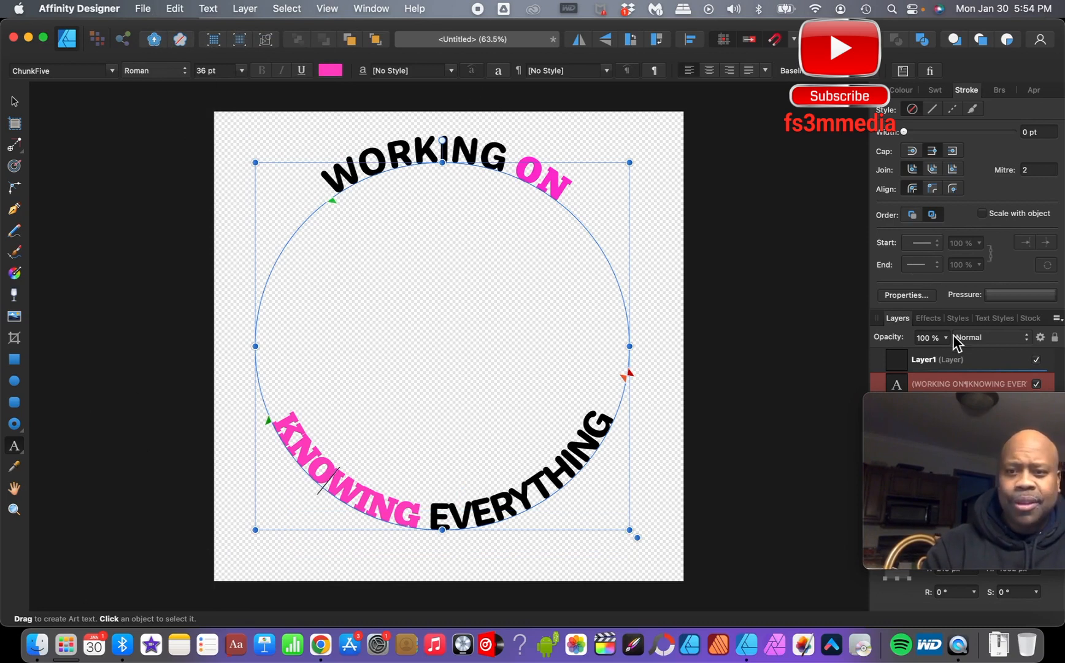
- Select Layer1 and add a second new layer above it
left_click(954, 361)
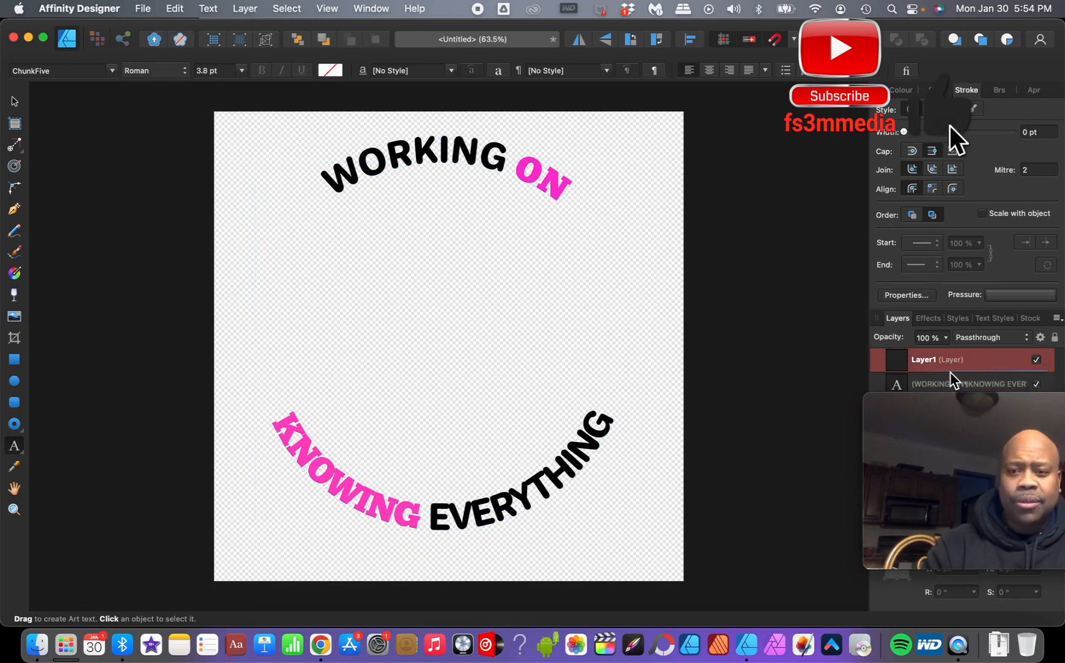
left_click(954, 384)
left_click(956, 363)
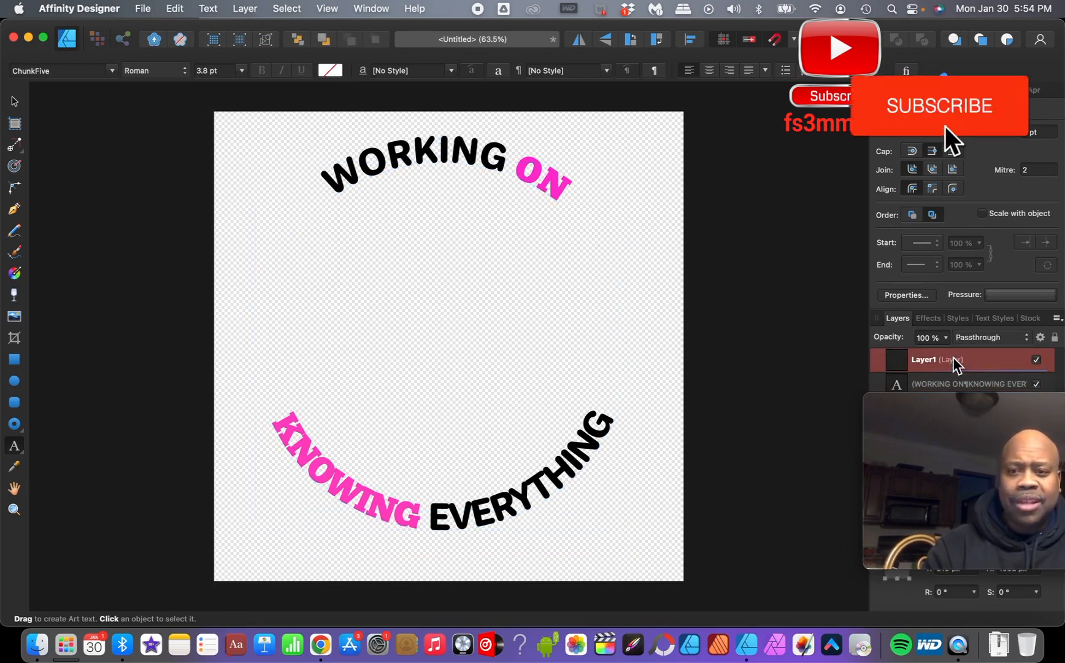
left_click(243, 10)
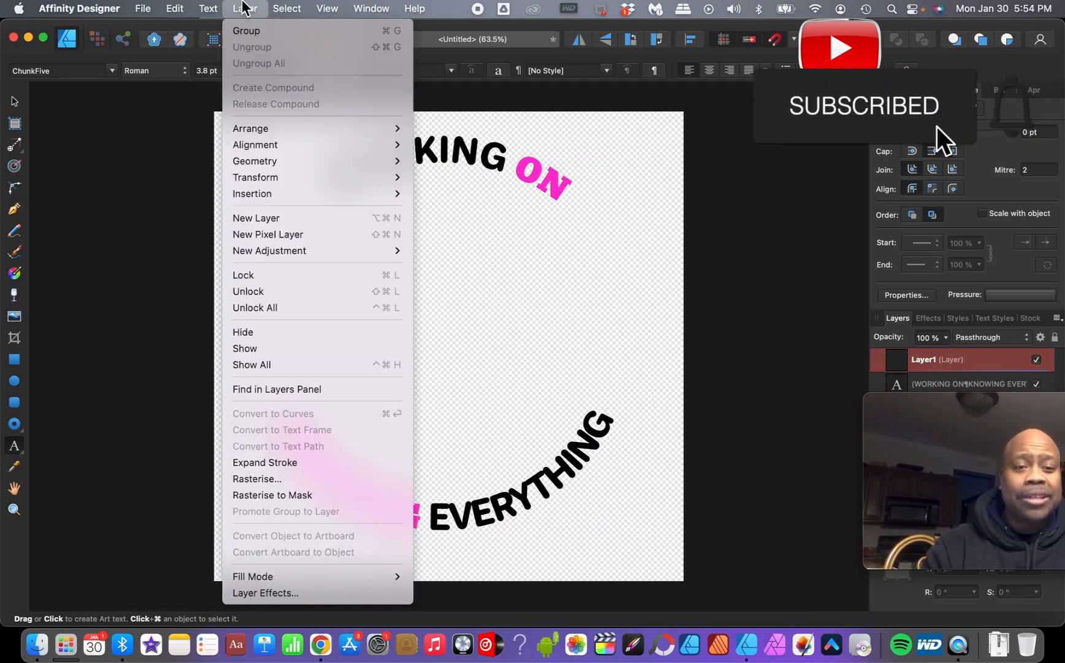
left_click(268, 216)
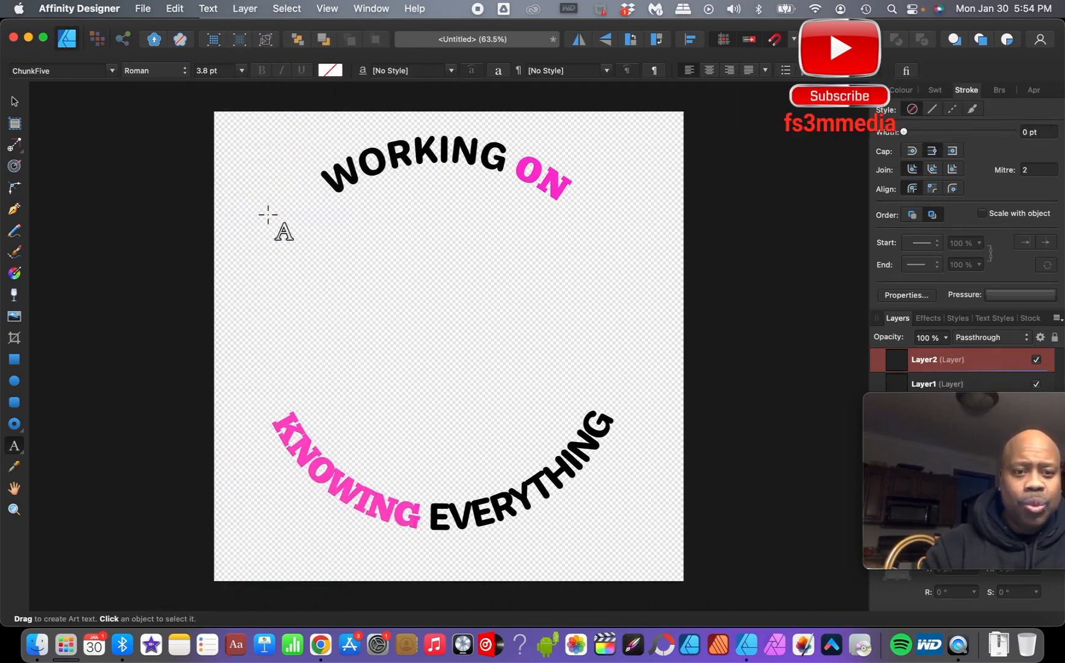
- Draw a frame text box across the lower canvas and type WOKE
left_click(20, 452)
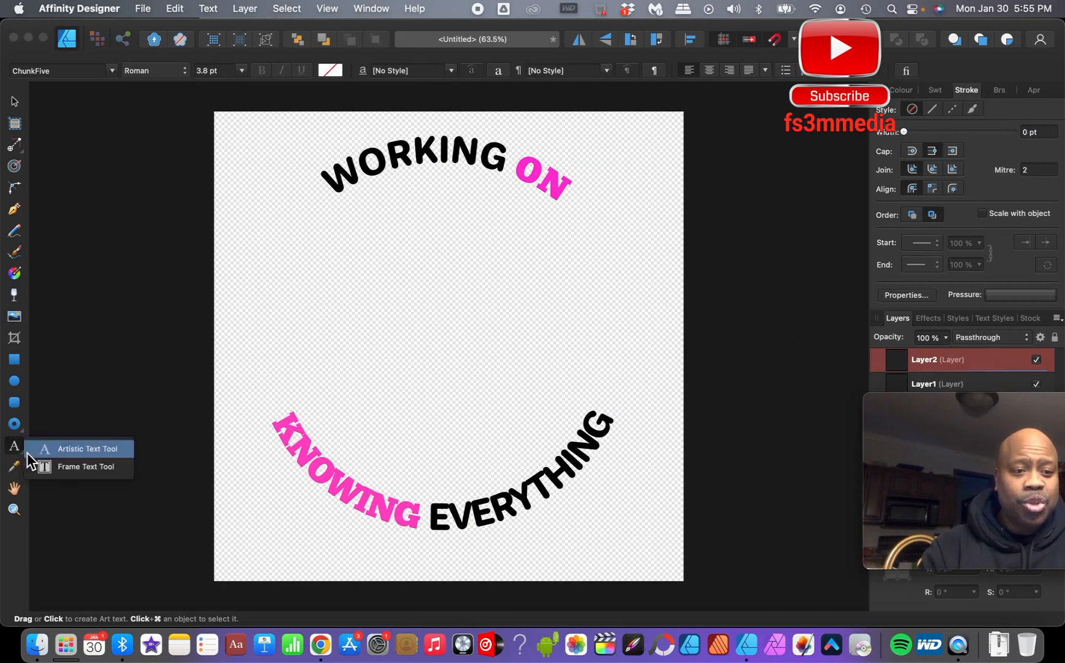
left_click(67, 467)
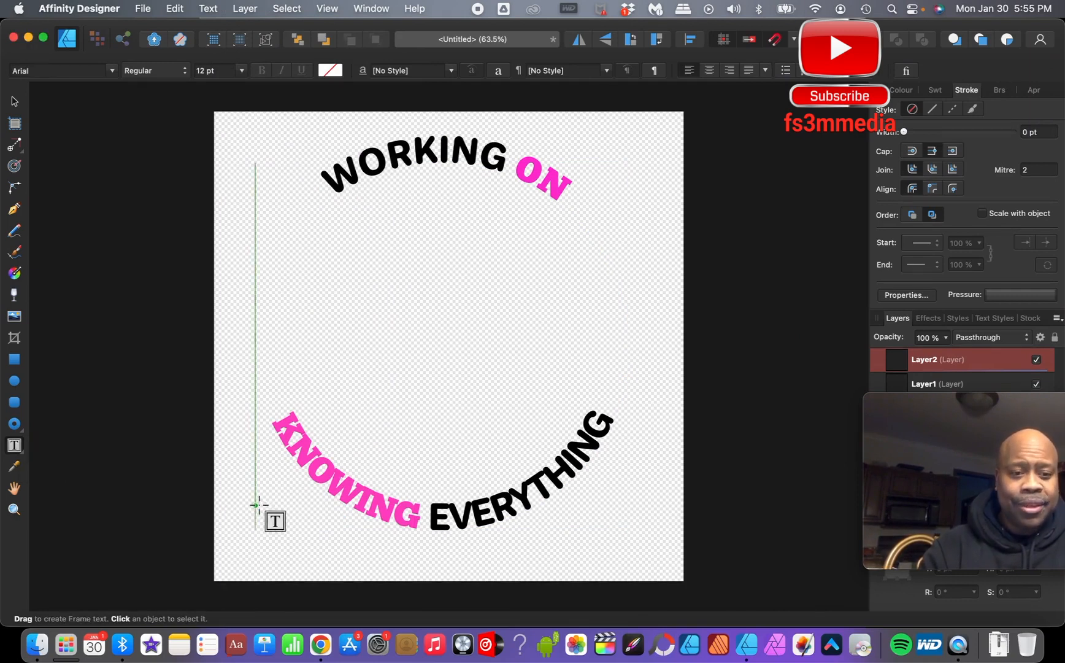
left_click_drag(255, 505, 629, 556)
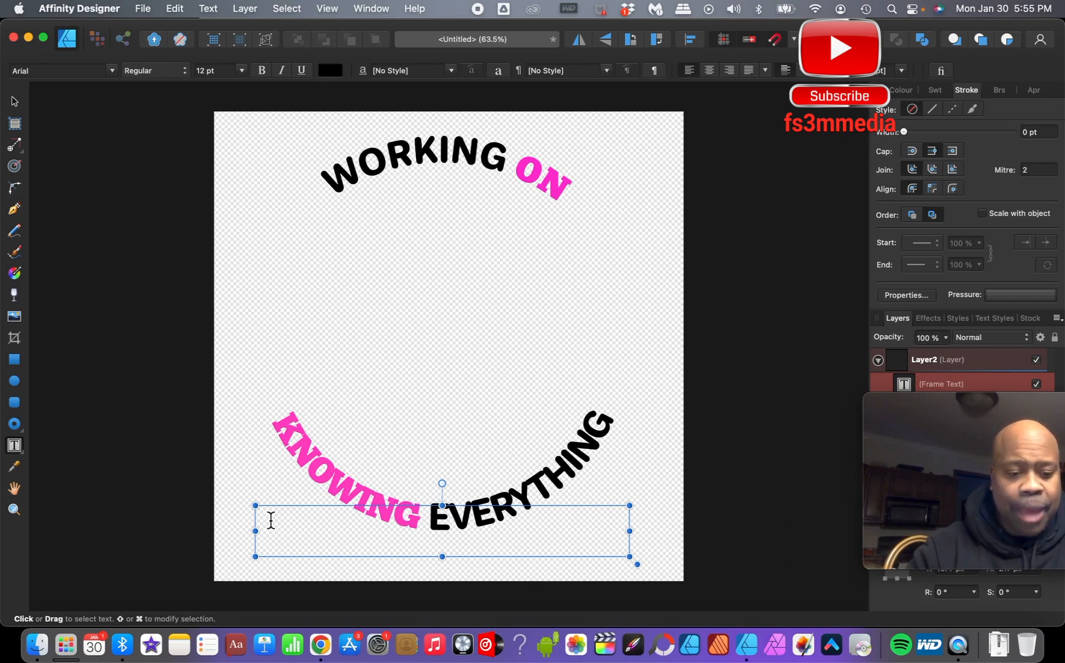
type("Wo")
- Select the WOKE text and set its size to 96 pt
left_click_drag(313, 510, 252, 509)
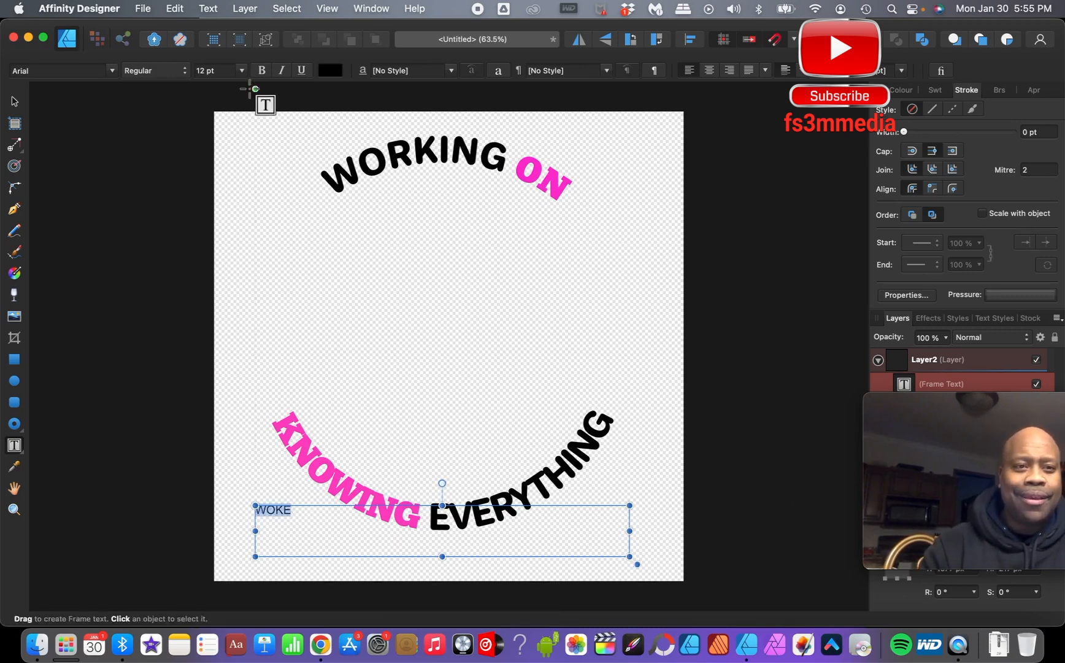
left_click(243, 71)
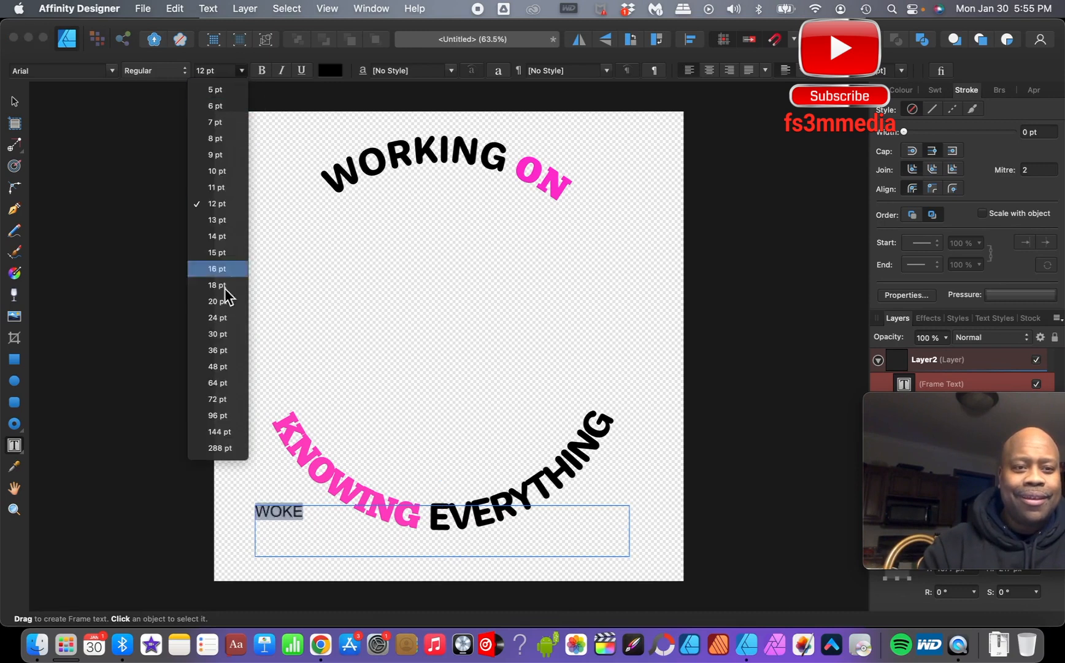
left_click(217, 415)
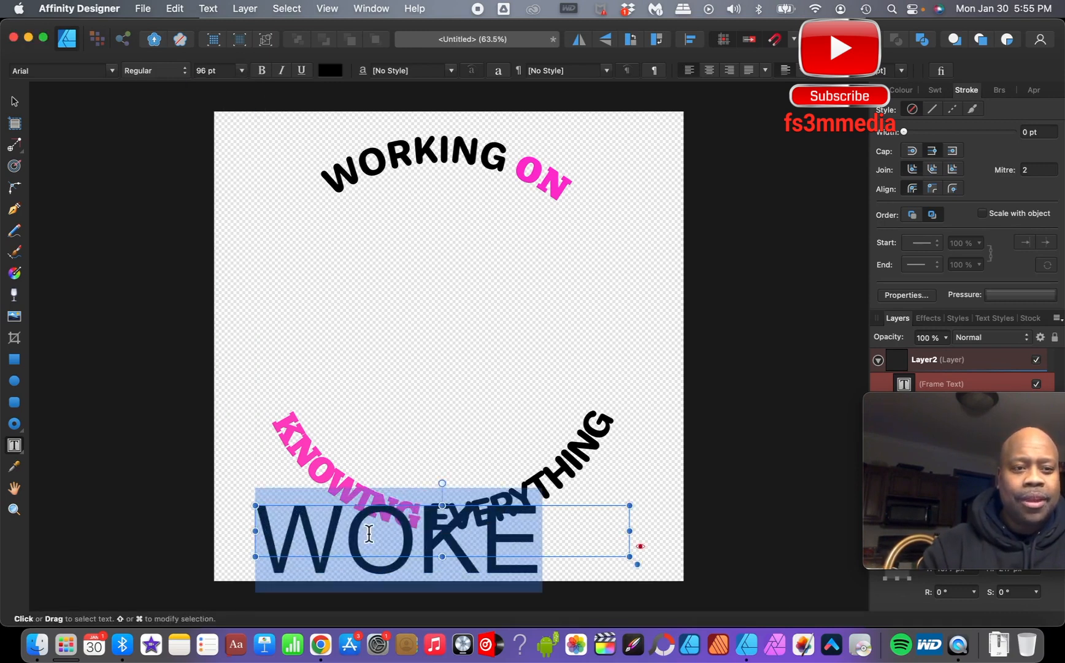
- Move the WOKE text frame up to the middle of the design and resize its frame
left_click(14, 101)
left_click_drag(346, 530, 383, 302)
left_click_drag(673, 336, 586, 362)
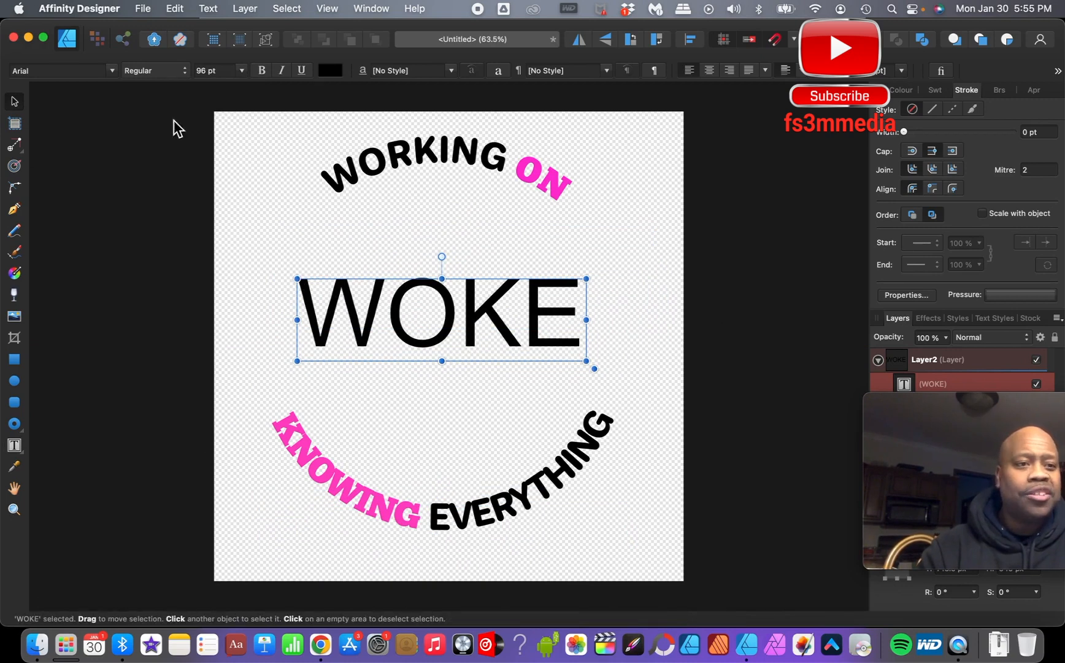
right_click(580, 321)
key("Escape")
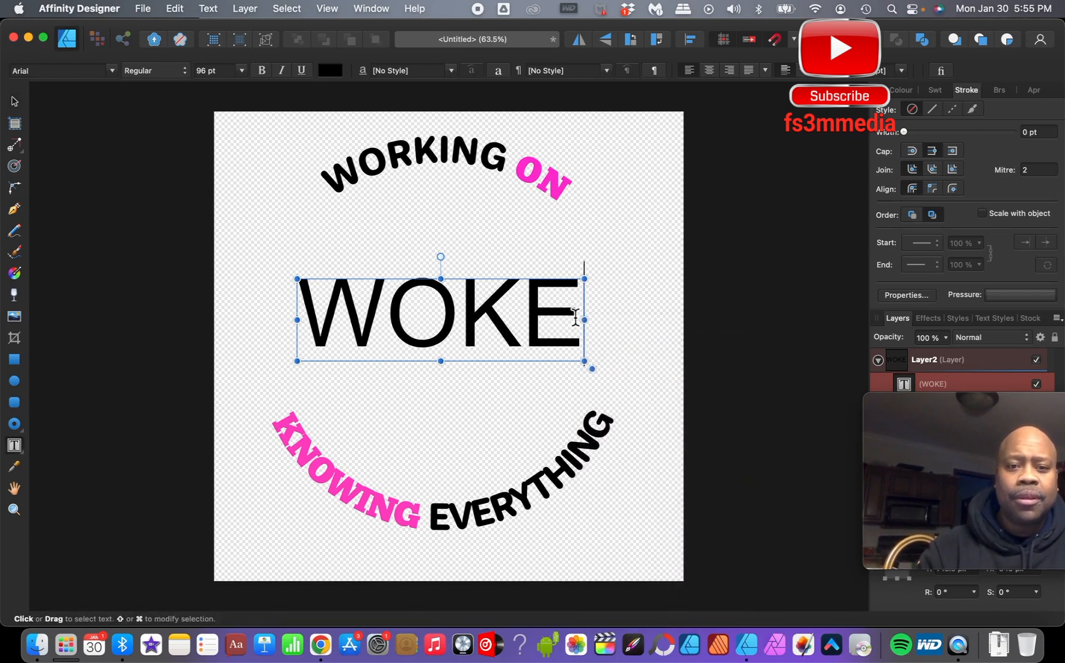
- Select the WOKE text and set its font to Conthrax
double_click(576, 317)
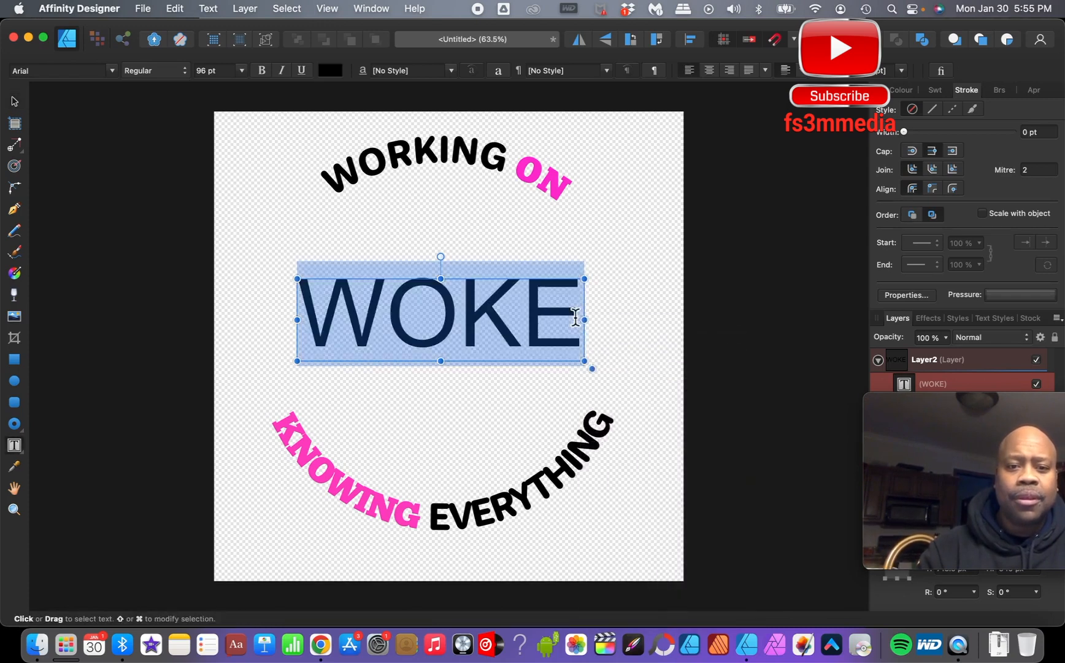
left_click(113, 72)
scroll(220, 489, "down", 8)
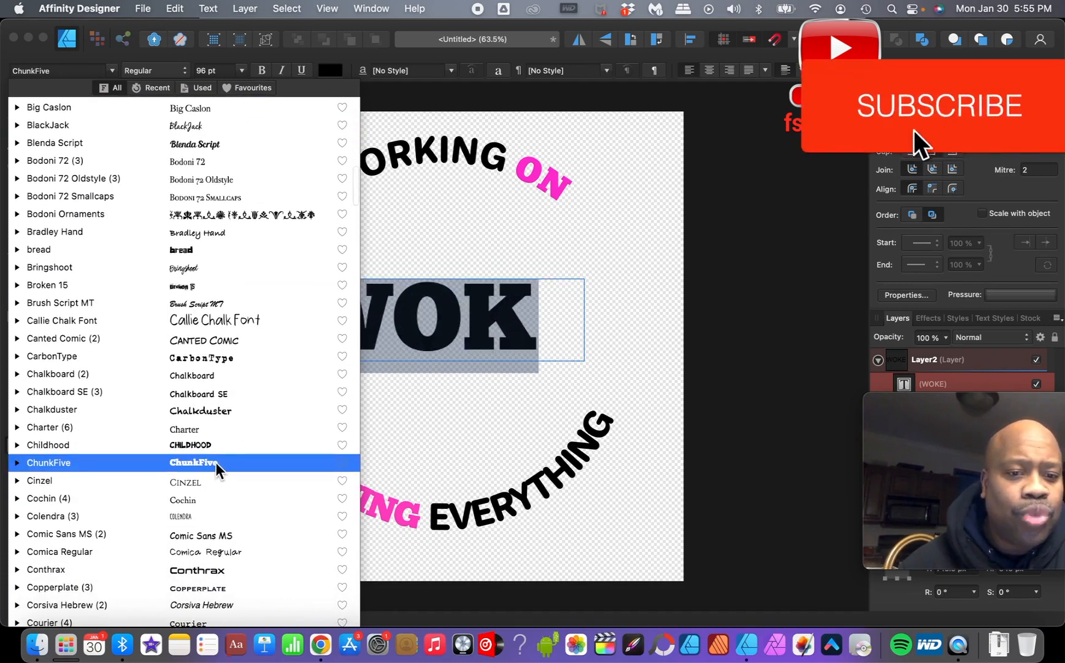
scroll(216, 470, "down", 3)
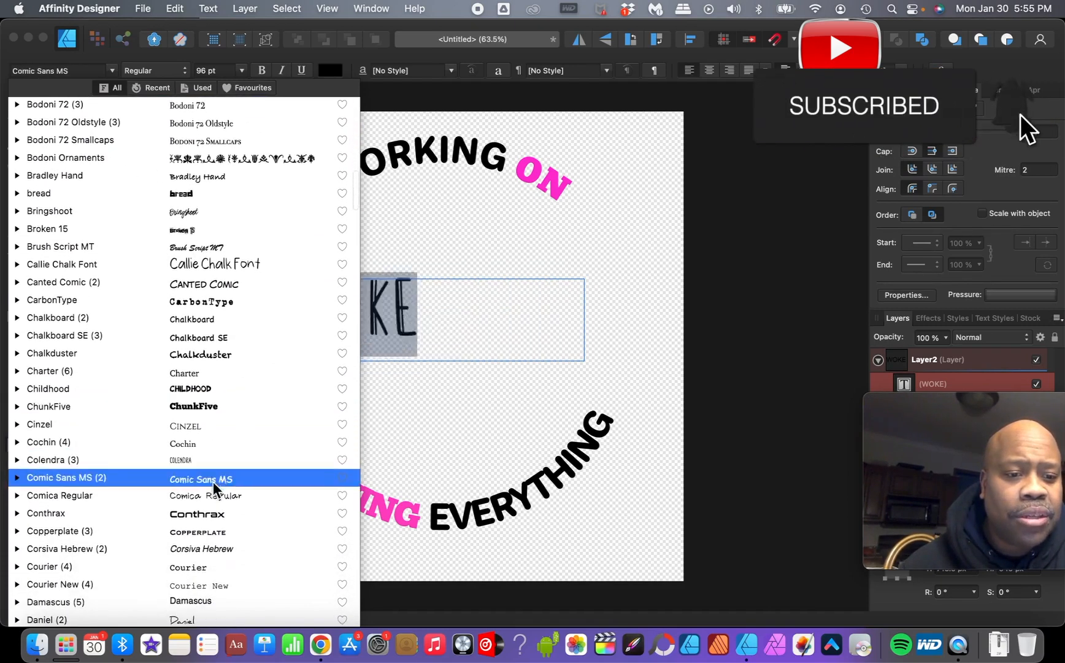
left_click(214, 513)
- Widen the WOKE text frame on both sides so the word fits on one line
left_click_drag(584, 320, 668, 319)
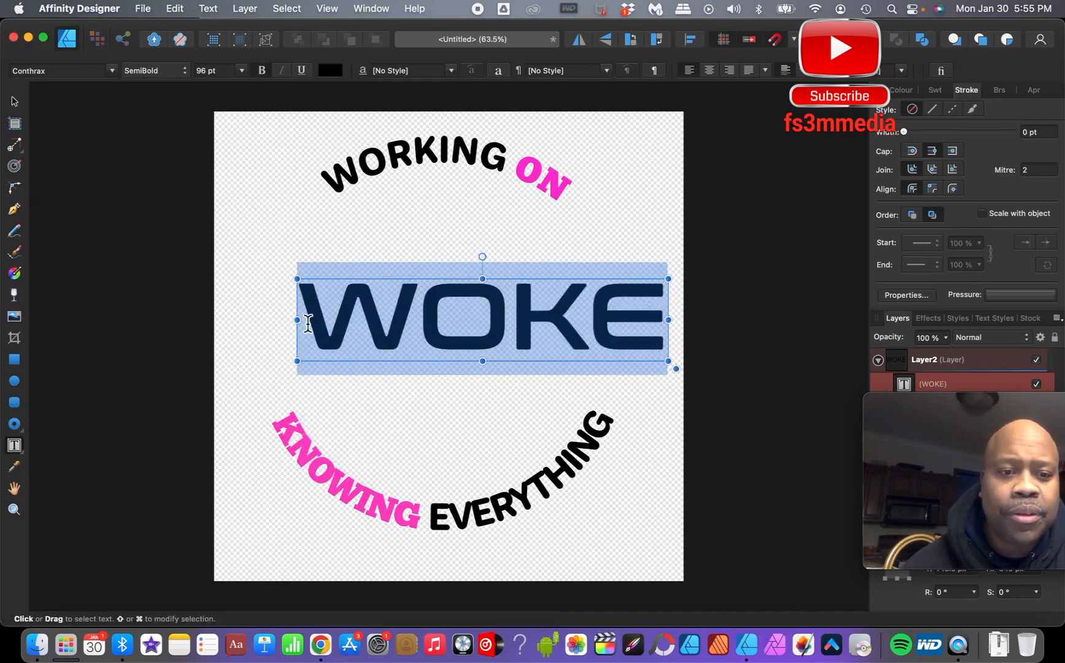
left_click_drag(287, 322, 246, 323)
left_click(422, 388)
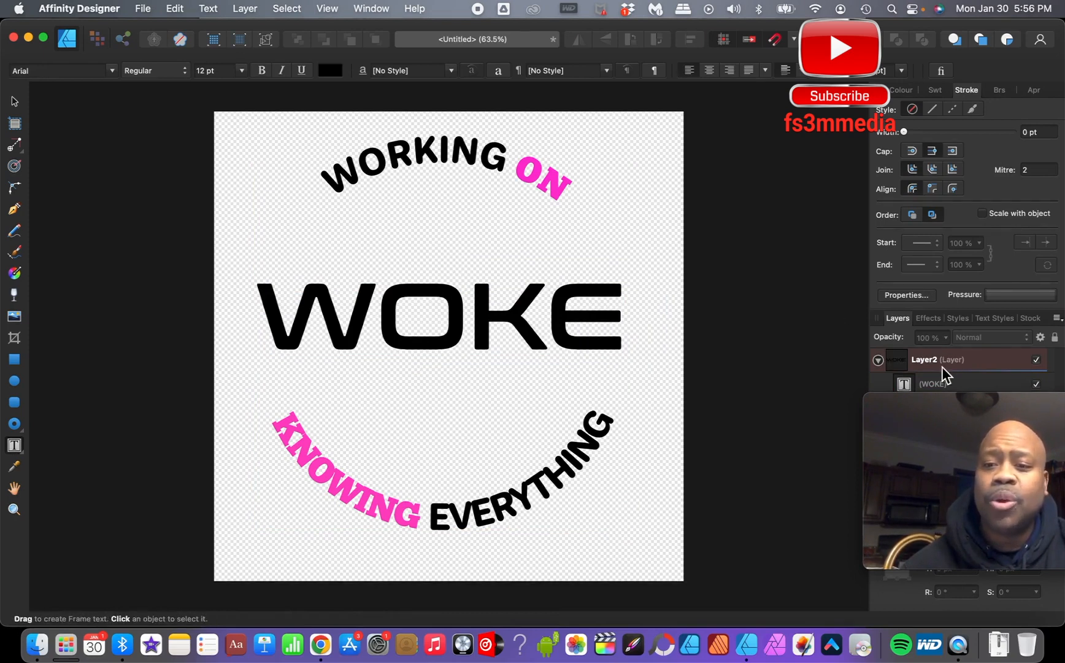
- Select the circular text in Layer1 and shrink its circle path around WOKE
left_click_drag(963, 402, 960, 484)
left_click(957, 409)
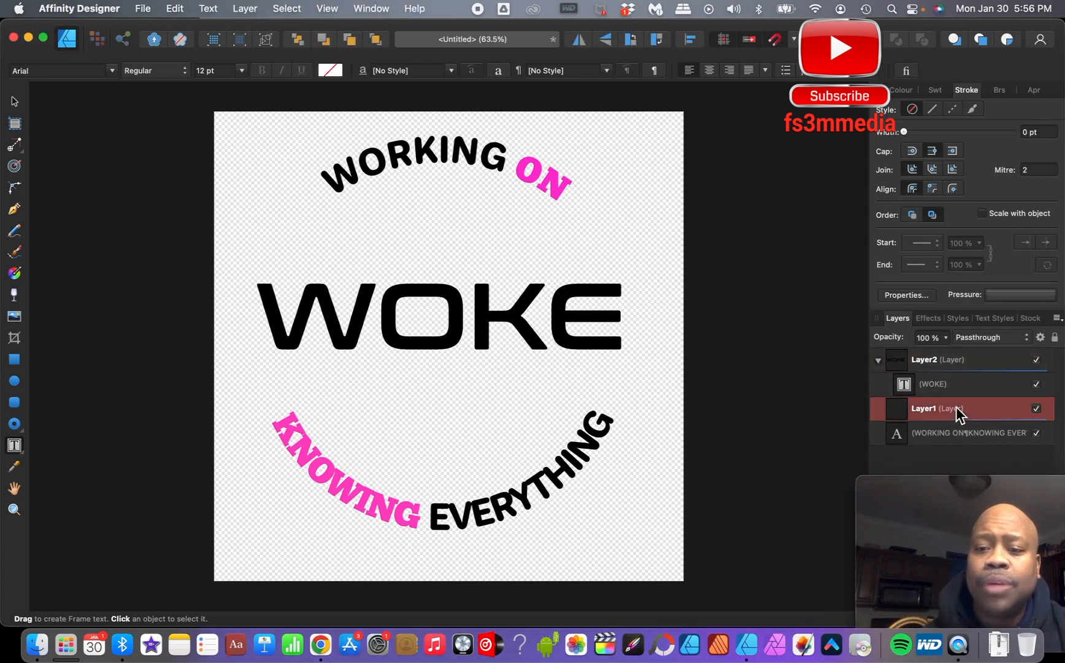
left_click(576, 206)
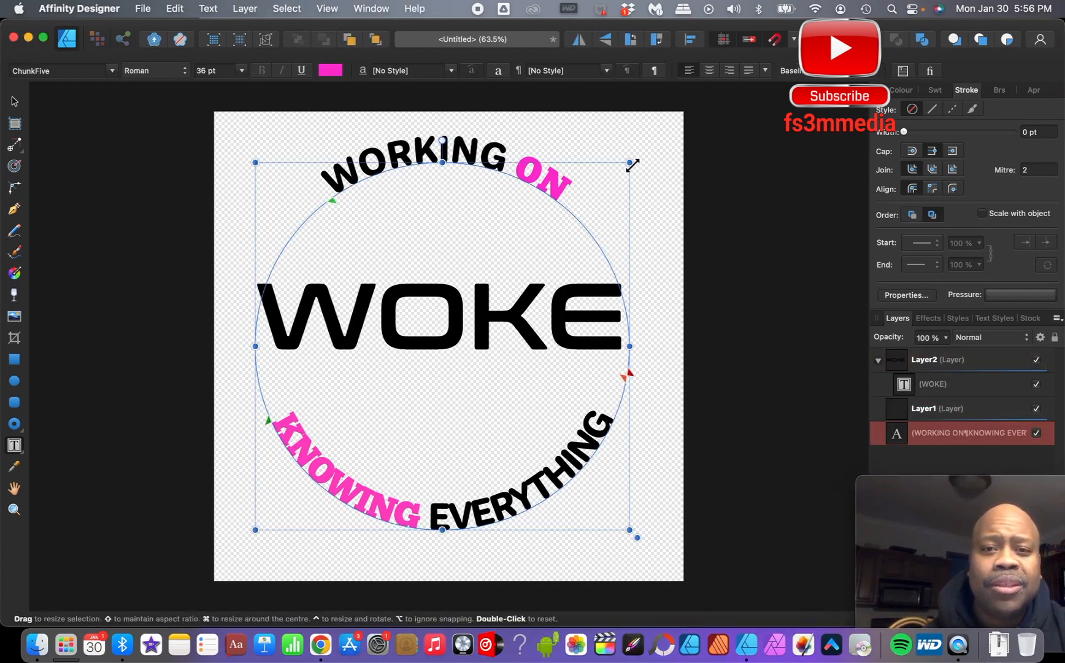
left_click_drag(629, 162, 597, 203)
left_click_drag(257, 205, 287, 239)
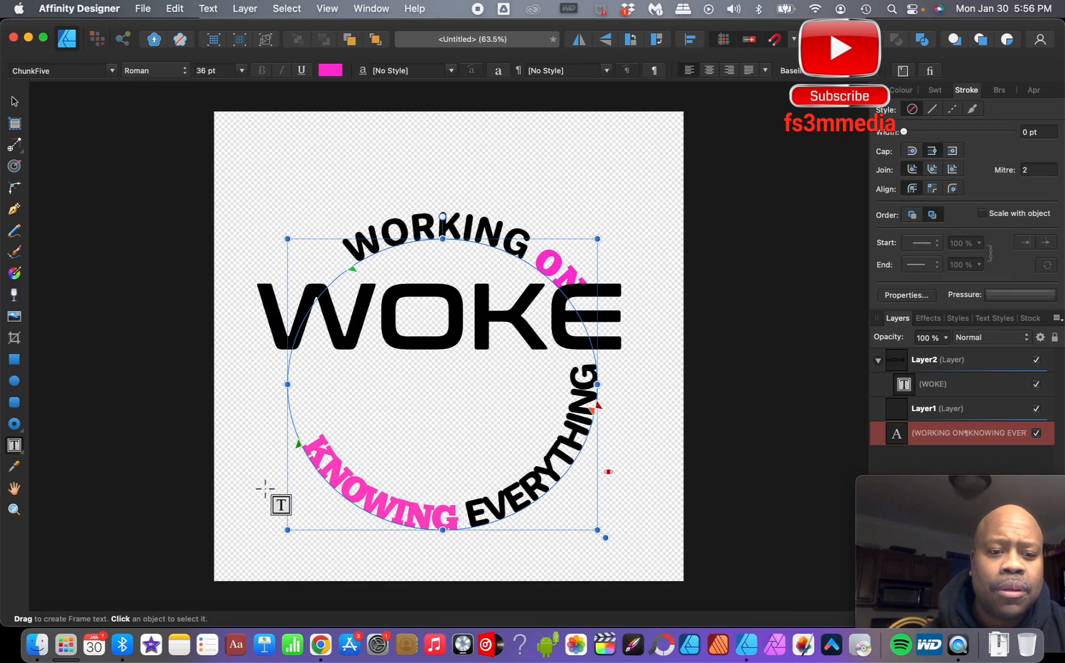
left_click_drag(289, 530, 266, 557)
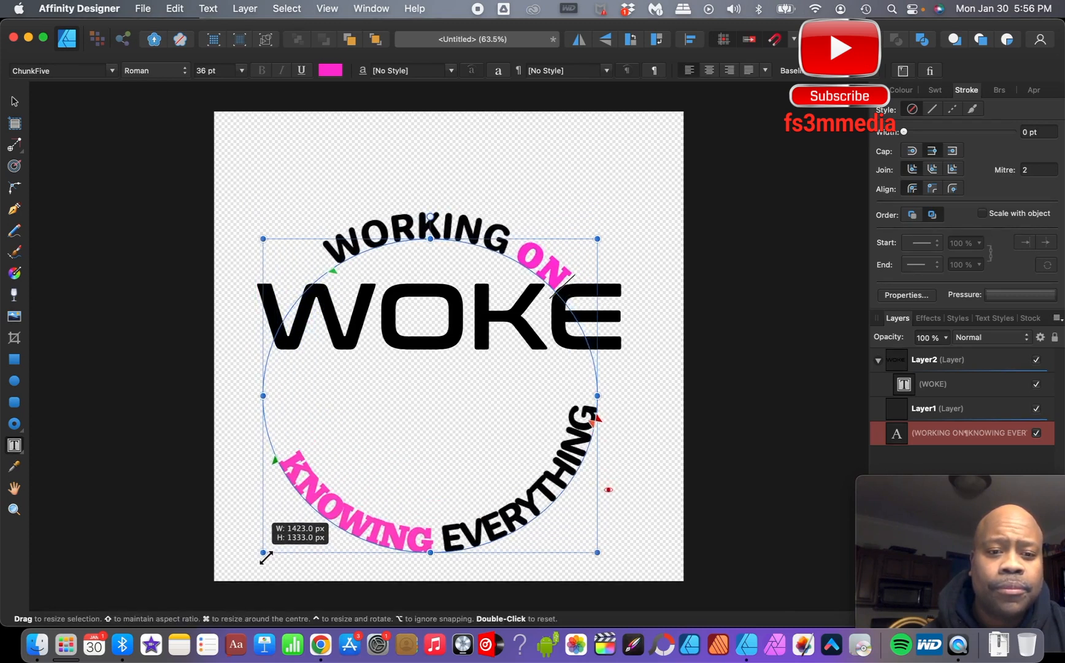
- Move the circular text upward so the ring surrounds WOKE
left_click(15, 101)
left_click_drag(385, 257, 392, 177)
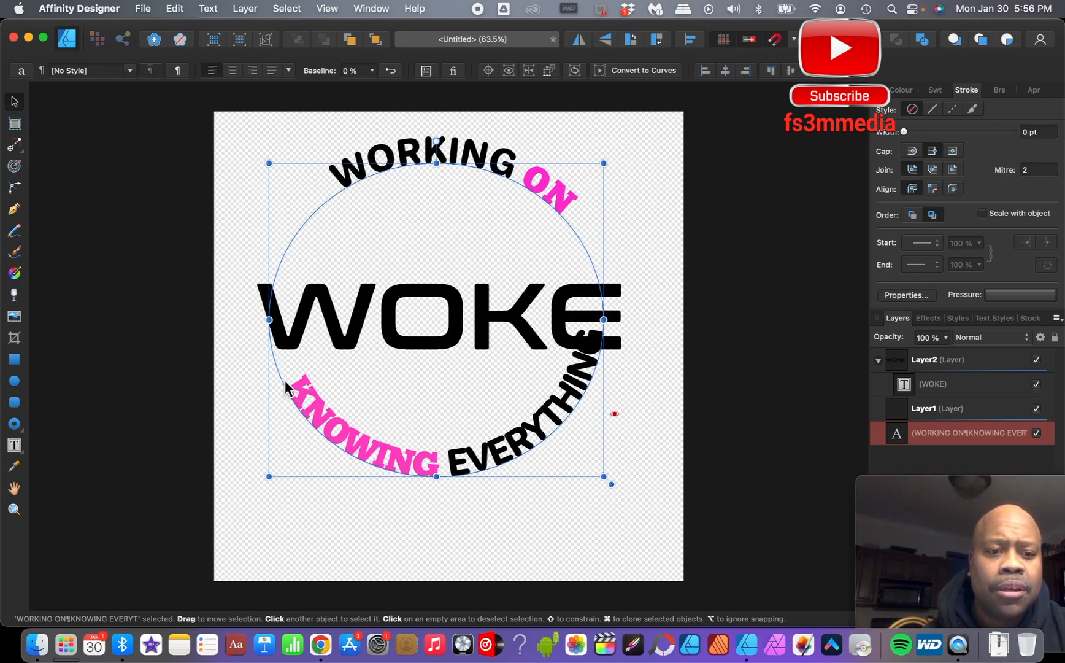
- Adjust the start handles of the path text to reposition the curved words around the ring
key("t")
left_click_drag(278, 382, 267, 362)
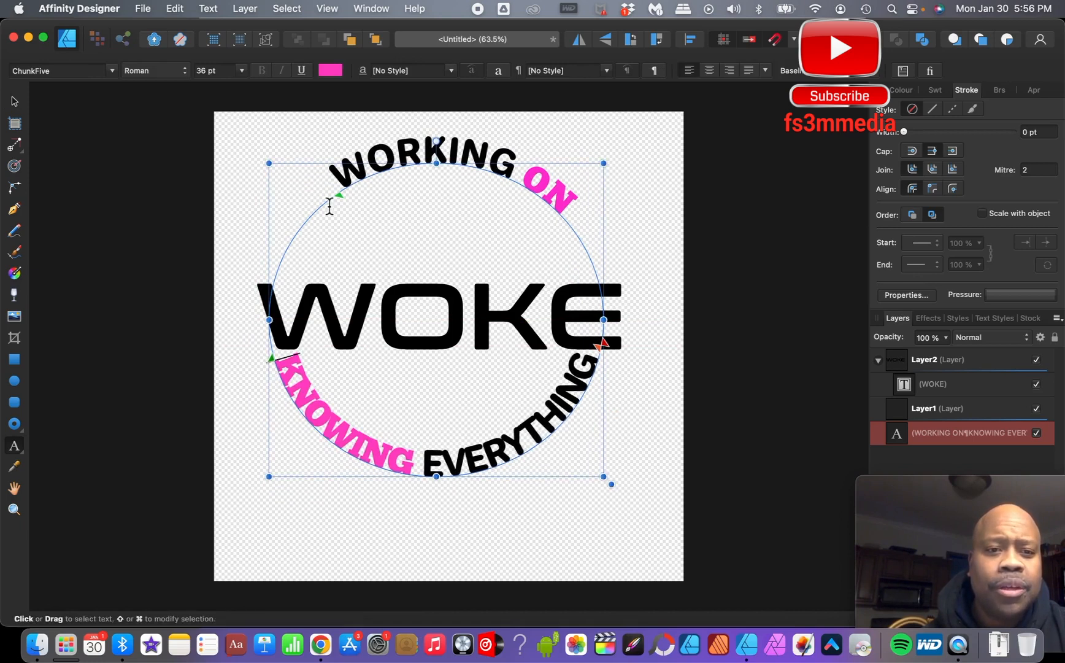
mouse_move(336, 192)
left_mouse_down()
mouse_move(303, 235)
mouse_move(328, 194)
left_mouse_up()
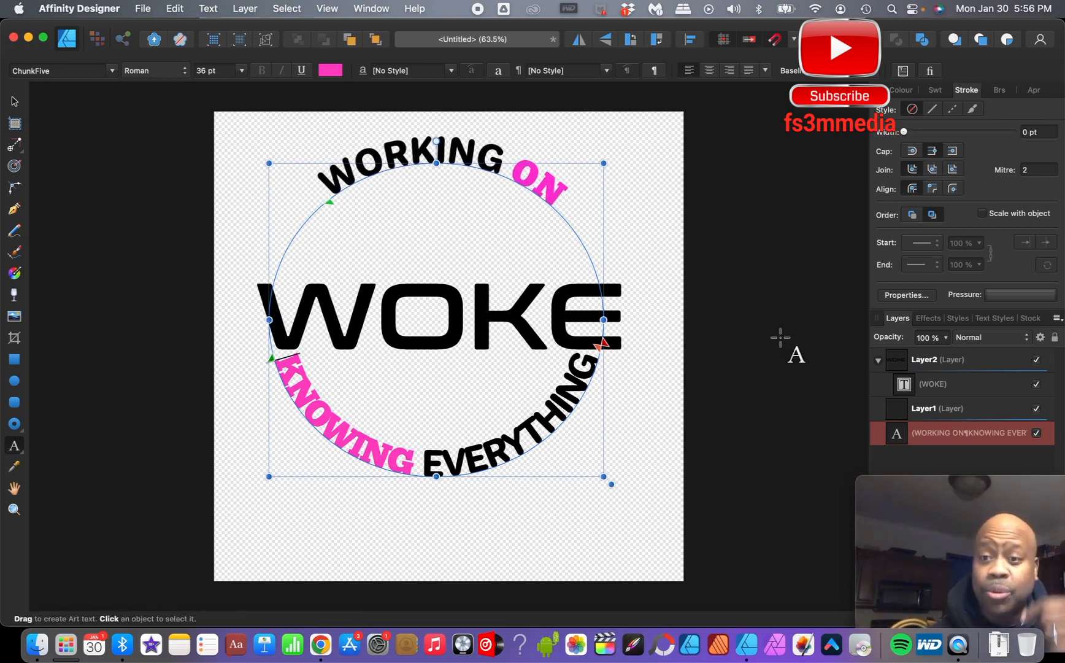
- Move the WOKE frame up into the centre of the ring and narrow its frame
left_click(911, 358)
left_click(424, 332)
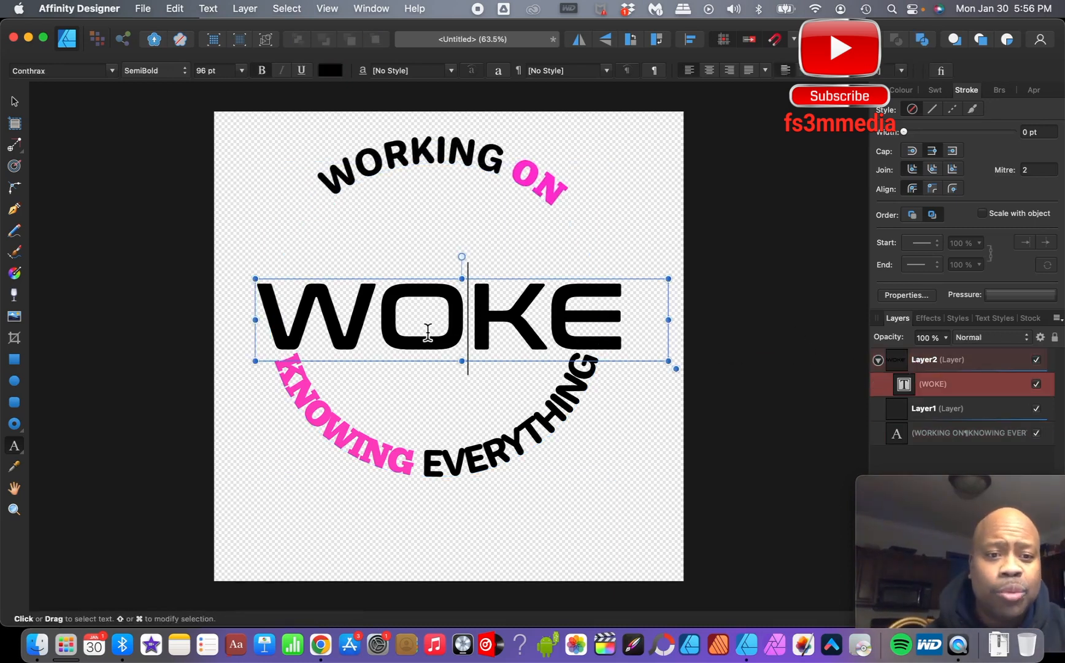
left_click(416, 302, "shift")
left_click(14, 102)
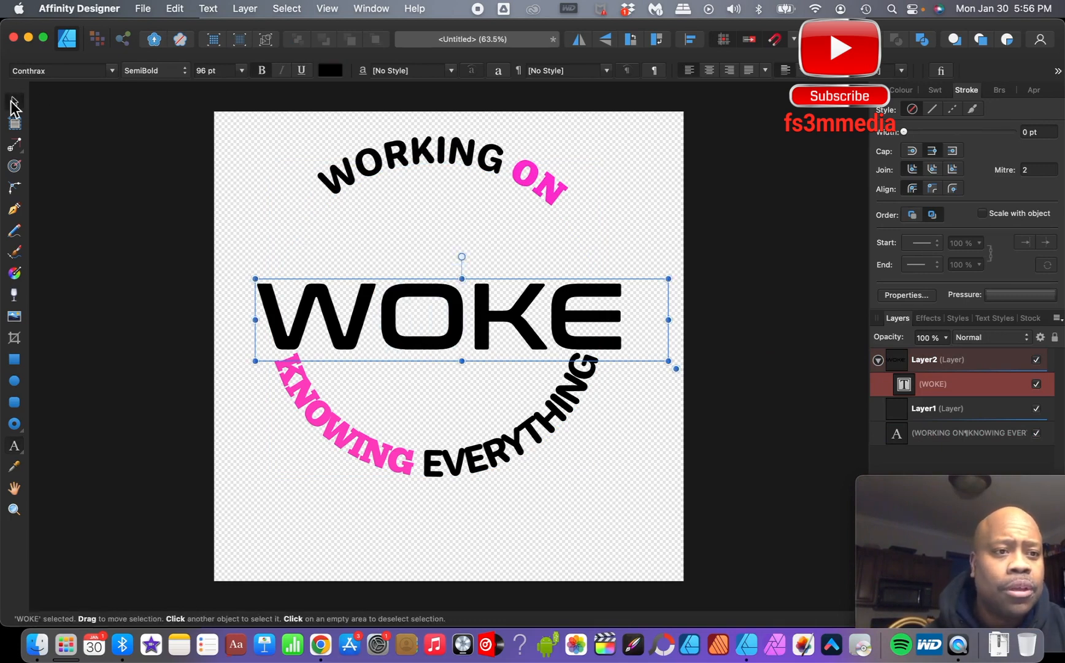
left_click_drag(406, 311, 408, 278)
left_click_drag(666, 243, 644, 243)
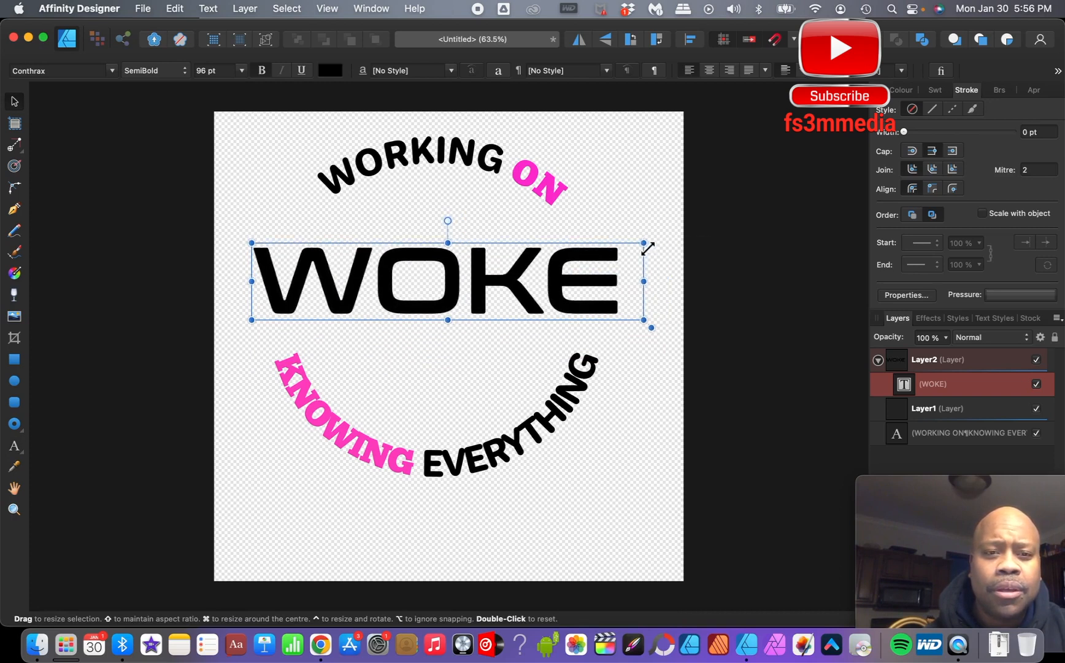
left_click(724, 404)
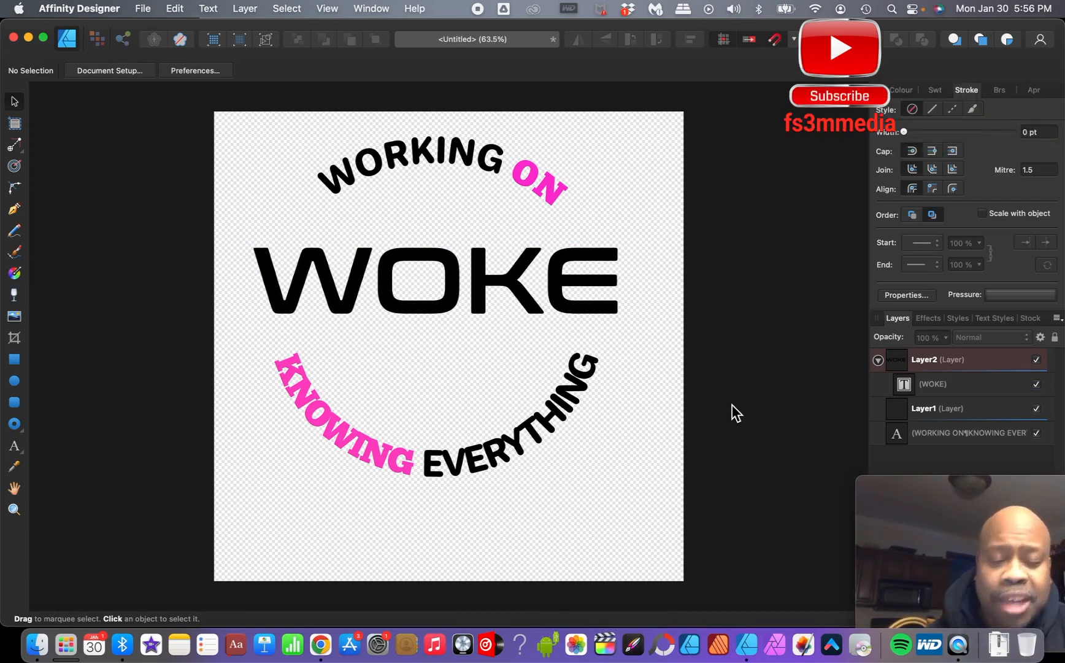
- Select the letter W in WOKE and colour it pink at R 255, G 89, B 163
left_click(354, 288)
double_click(355, 286)
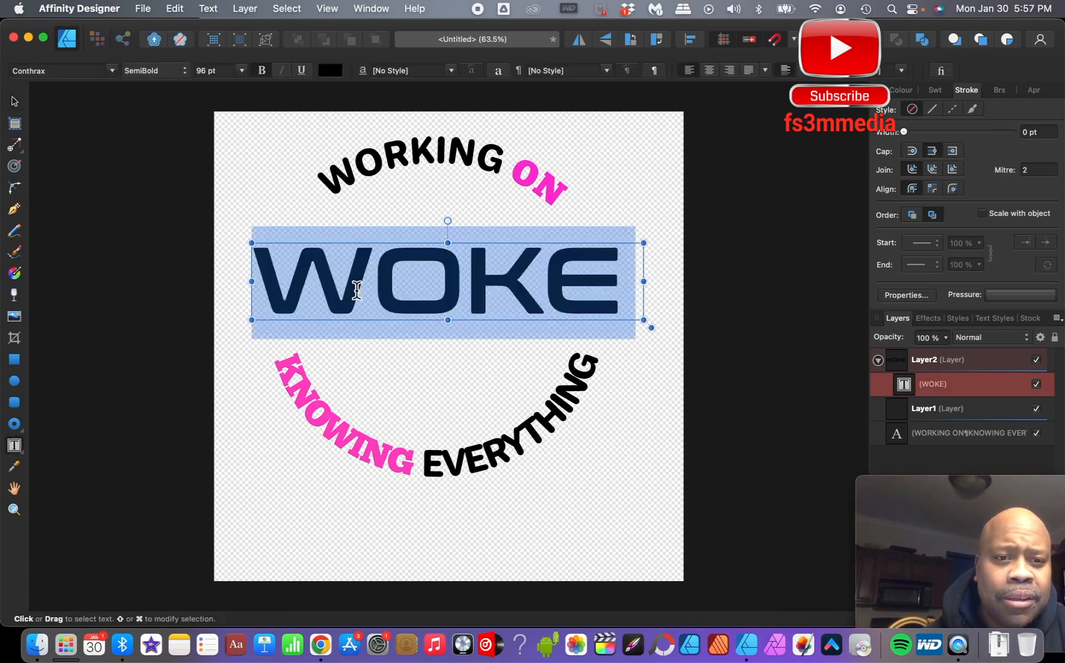
double_click(353, 282)
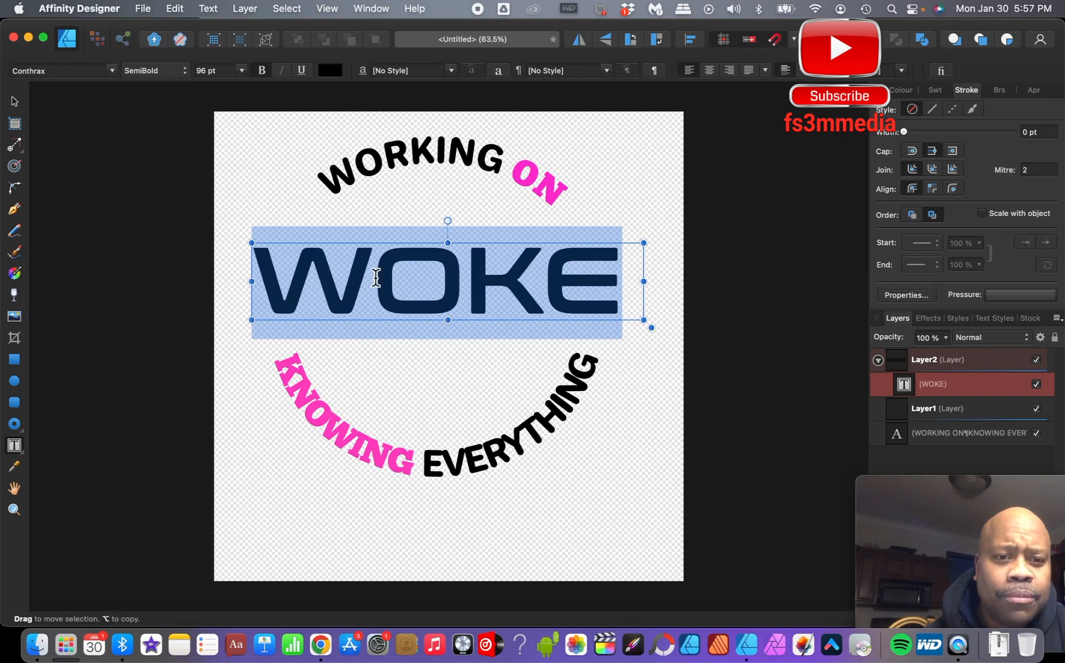
left_click(298, 277)
left_click_drag(363, 271, 275, 280)
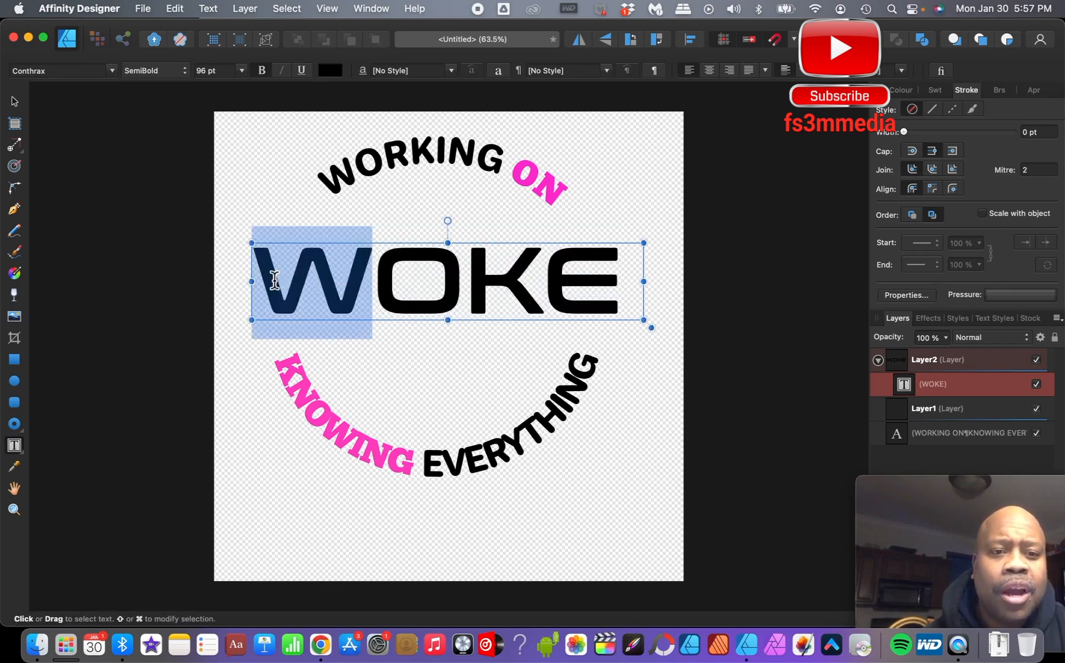
left_click(331, 71)
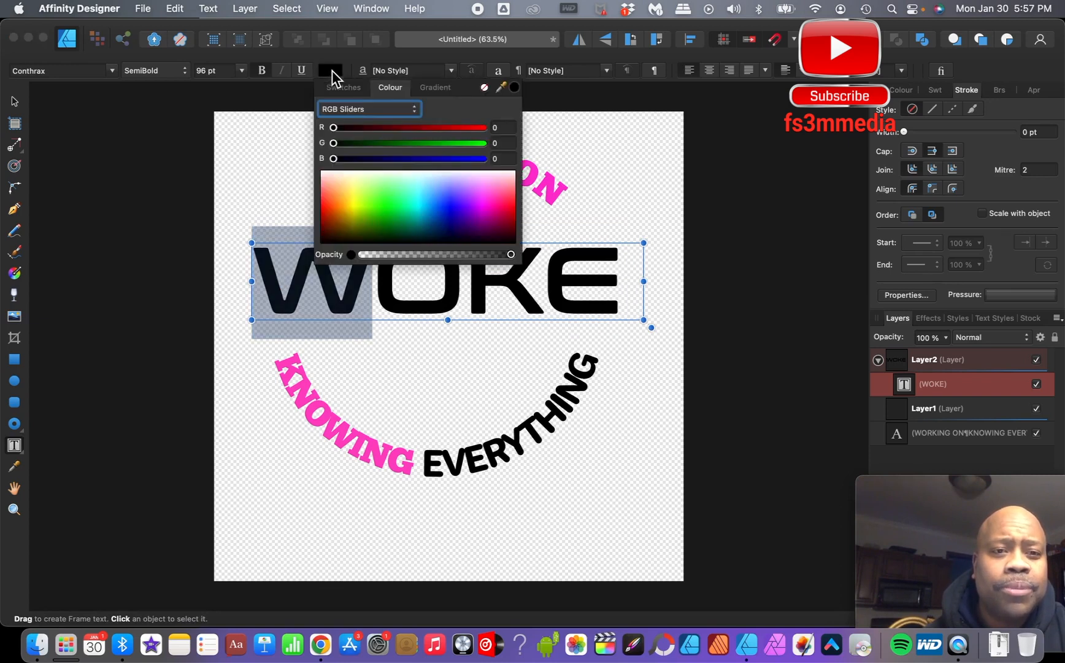
left_click(501, 193)
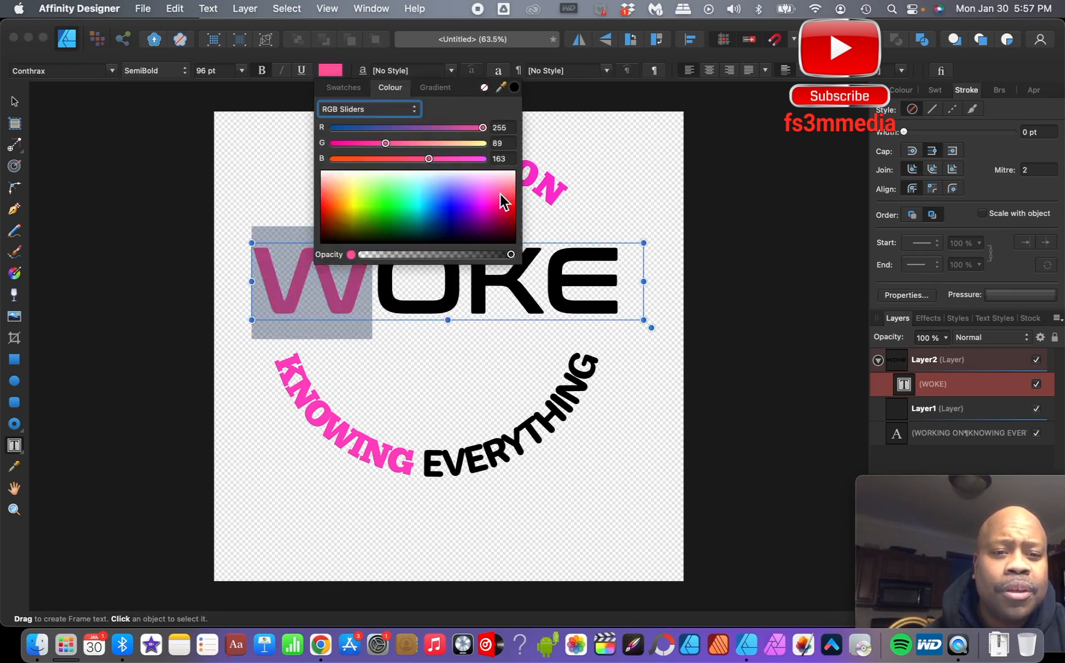
left_click(476, 276)
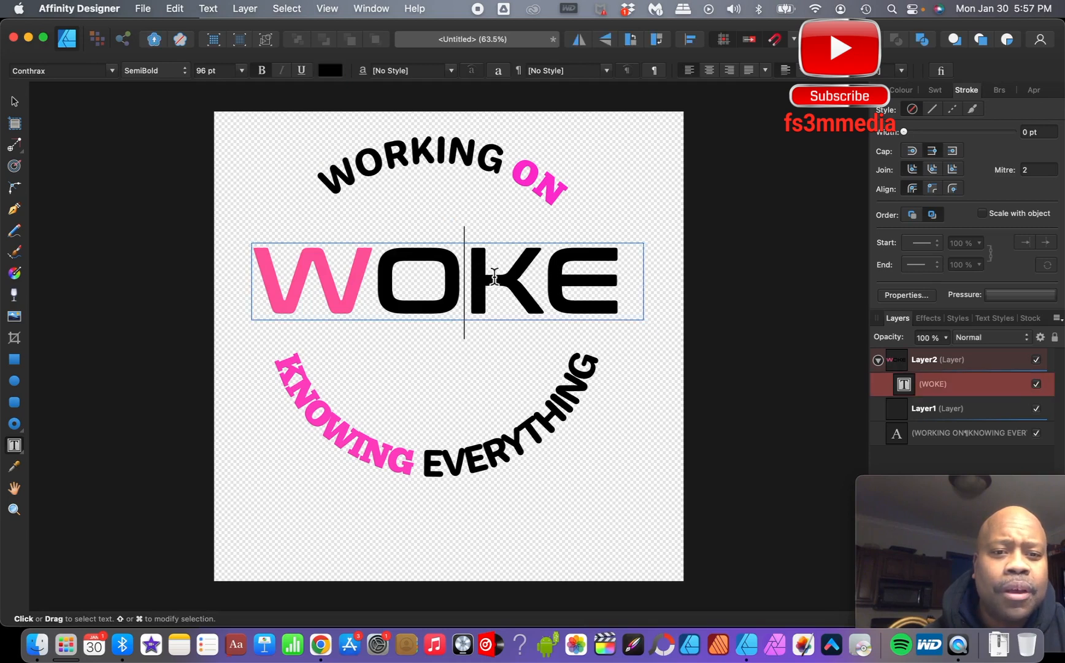
- Select the letter K in WOKE and colour it pink at R 255, G 72, B 212
left_click_drag(476, 276, 527, 279)
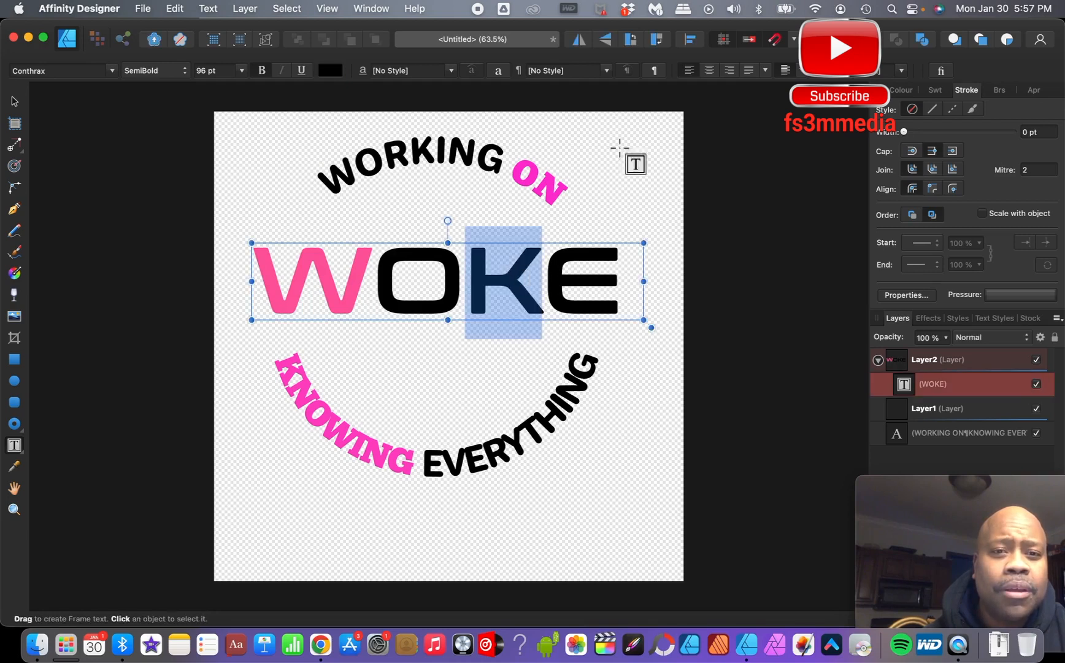
left_click(327, 71)
left_click(489, 195)
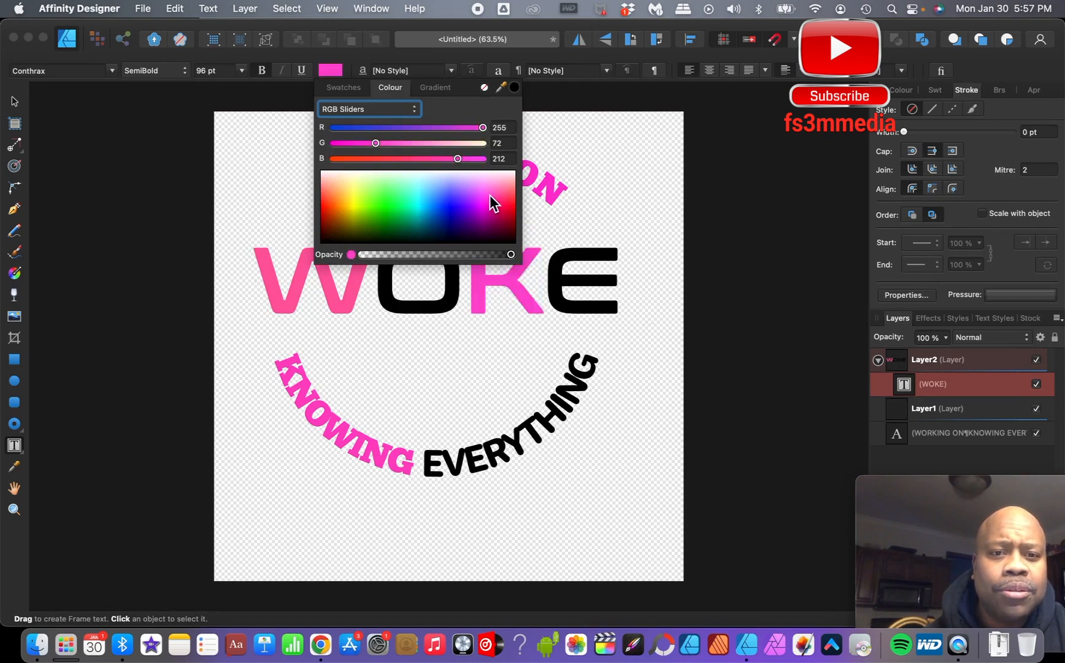
left_click(783, 191)
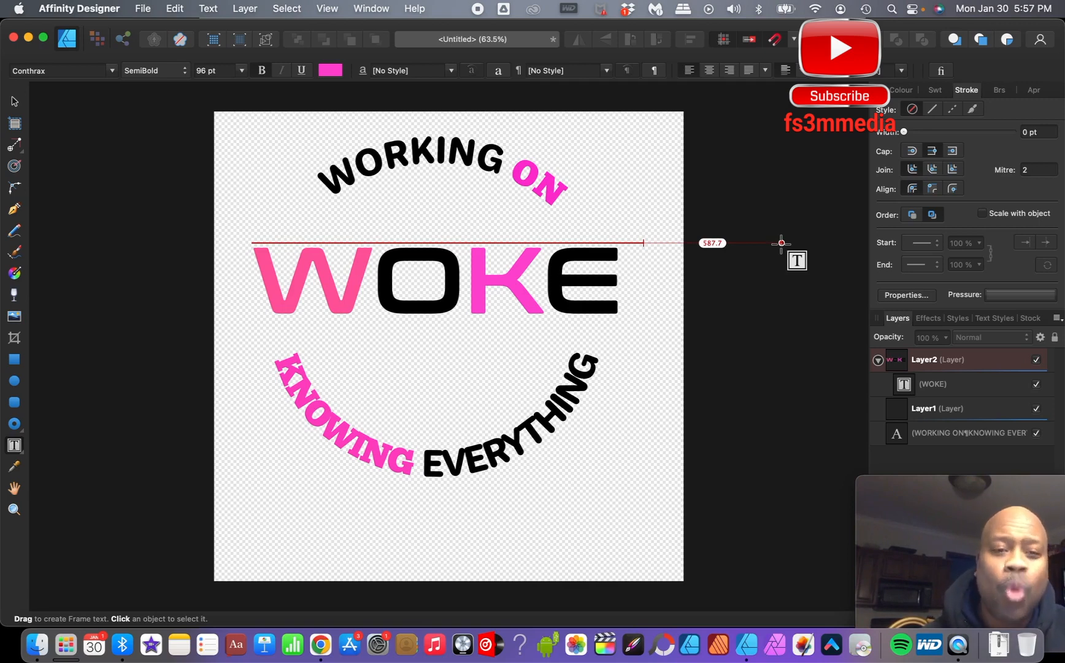
- Insert a period after each of W, O and K to spell W.O.K.E
left_click(370, 292)
type(".")
left_click(473, 305)
type(".")
left_click(586, 298)
type(".")
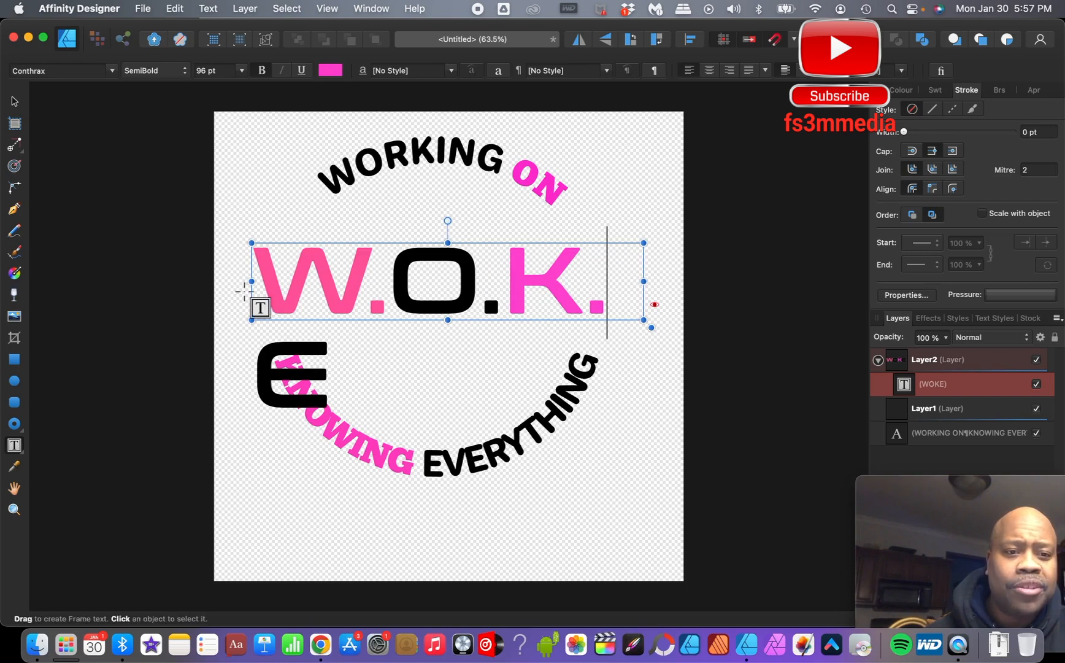
mouse_move(253, 282)
left_mouse_down()
mouse_move(210, 283)
mouse_move(251, 282)
left_mouse_up()
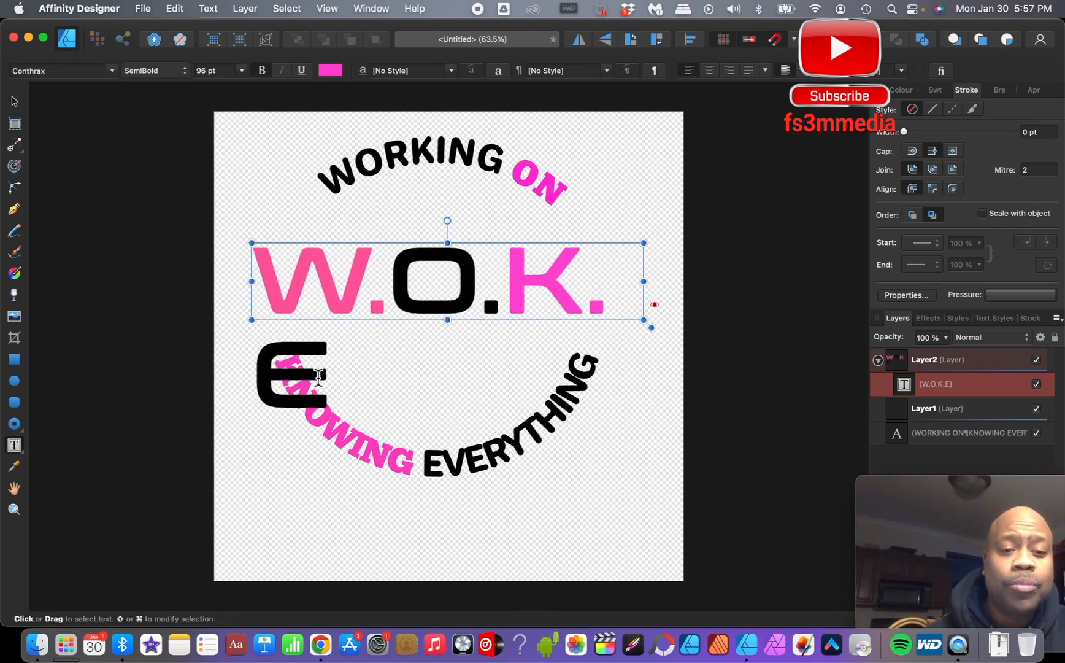
- Select all the W.O.K.E text and set its font size to 72 pt
left_click(330, 396)
left_click_drag(330, 396, 254, 282)
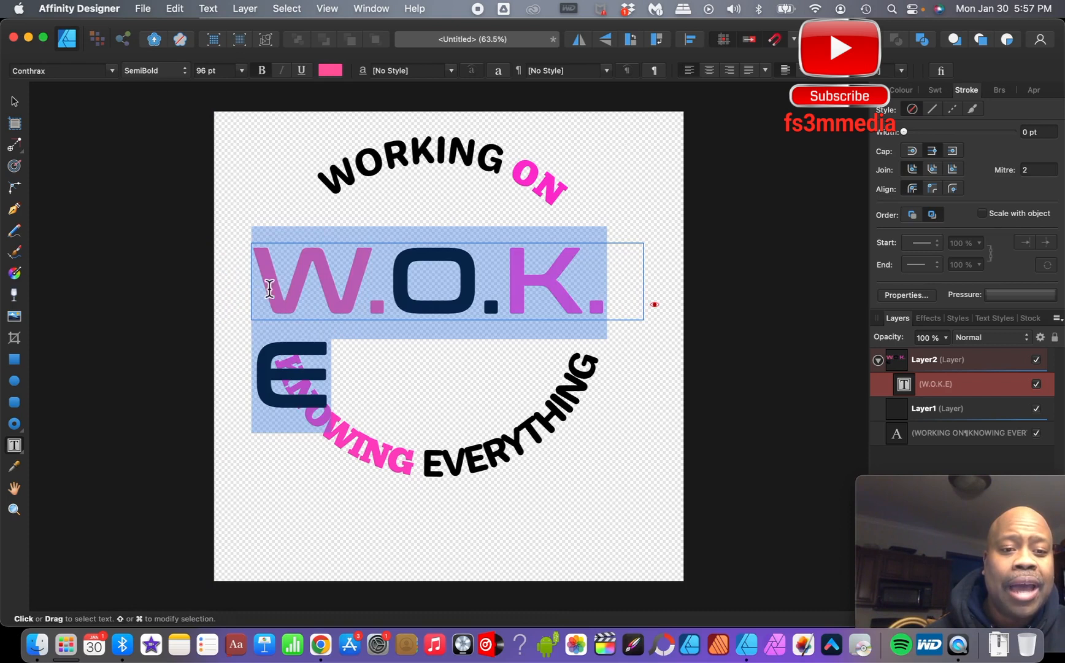
left_click(244, 71)
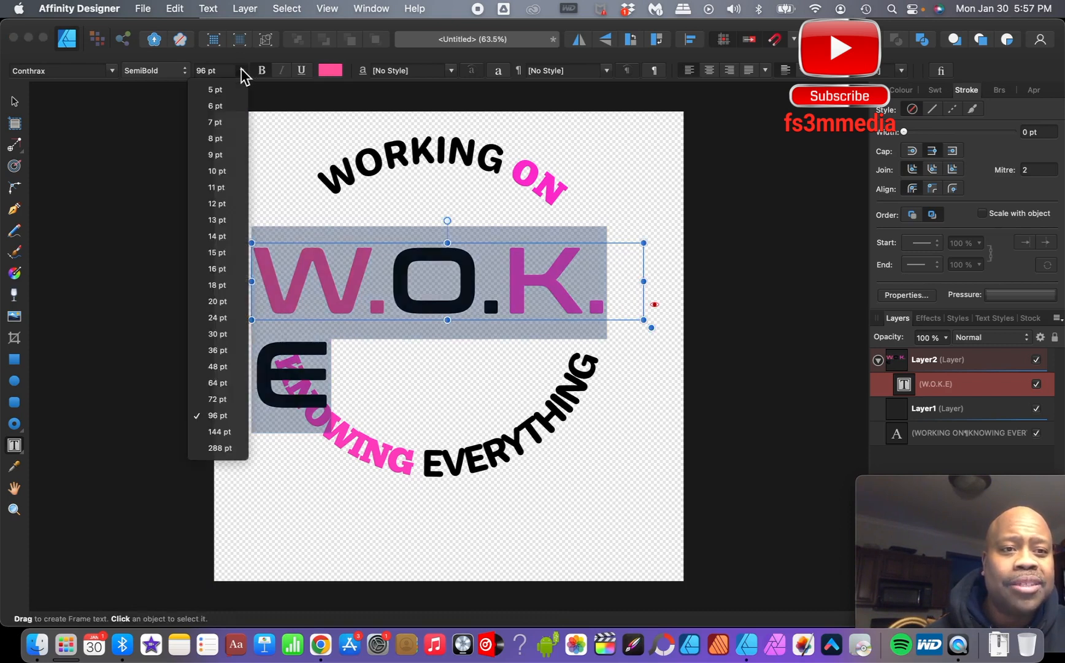
left_click(236, 393)
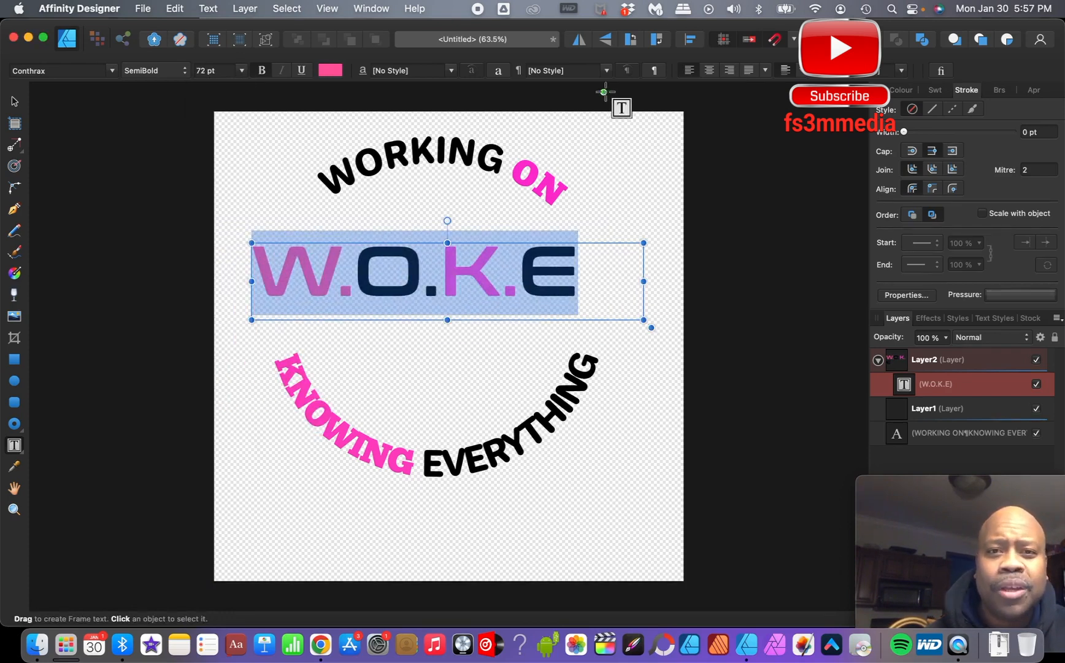
left_click(499, 71)
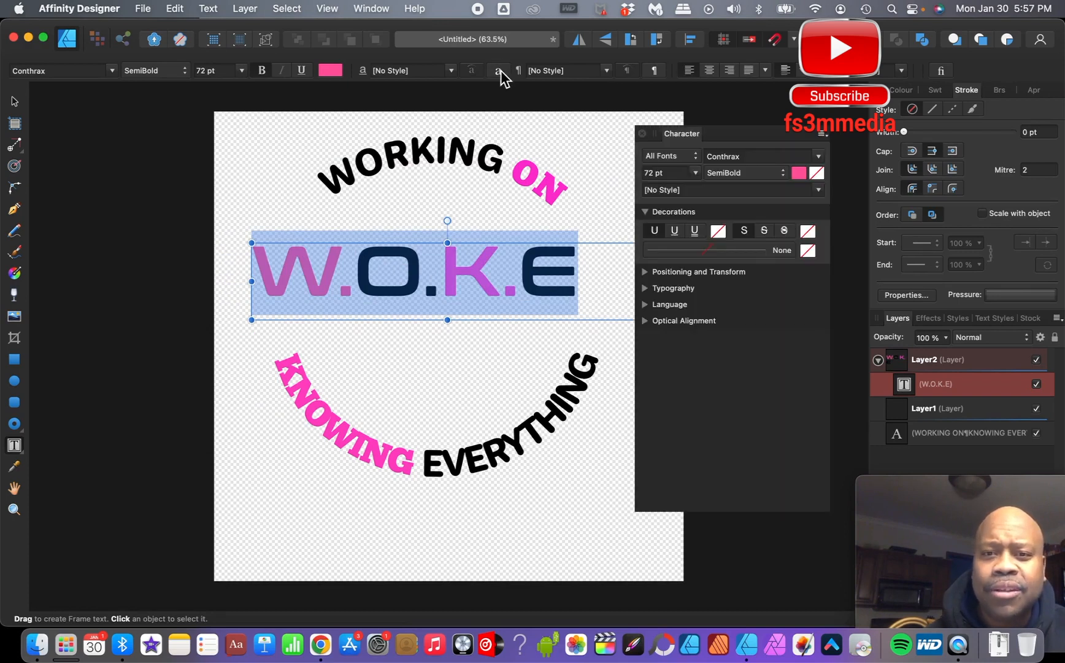
left_click(695, 172)
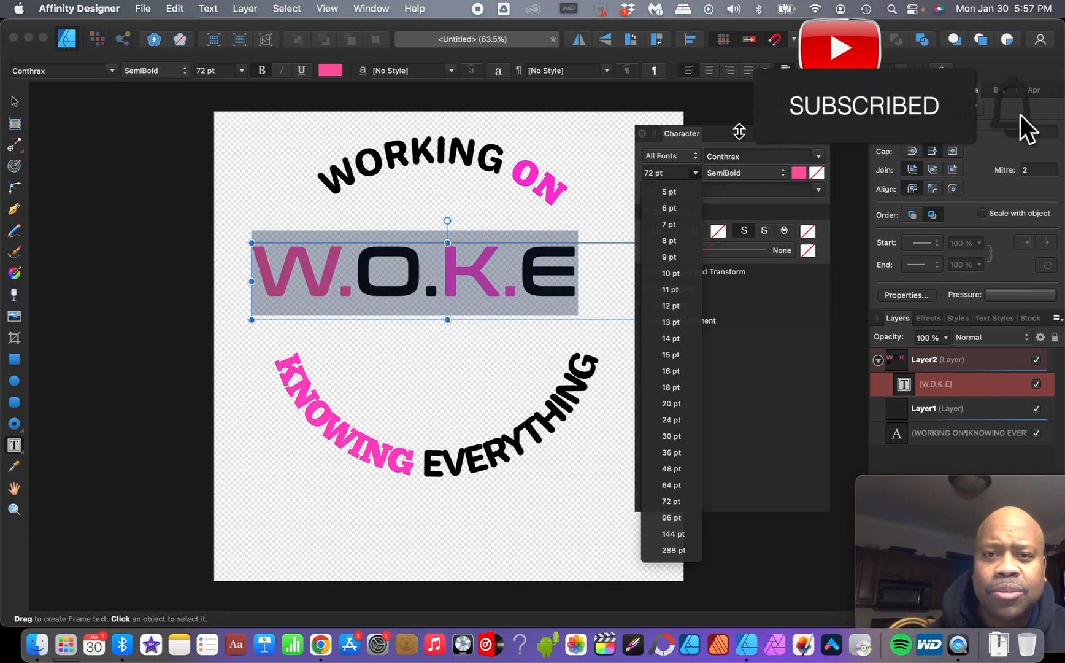
left_click(763, 115)
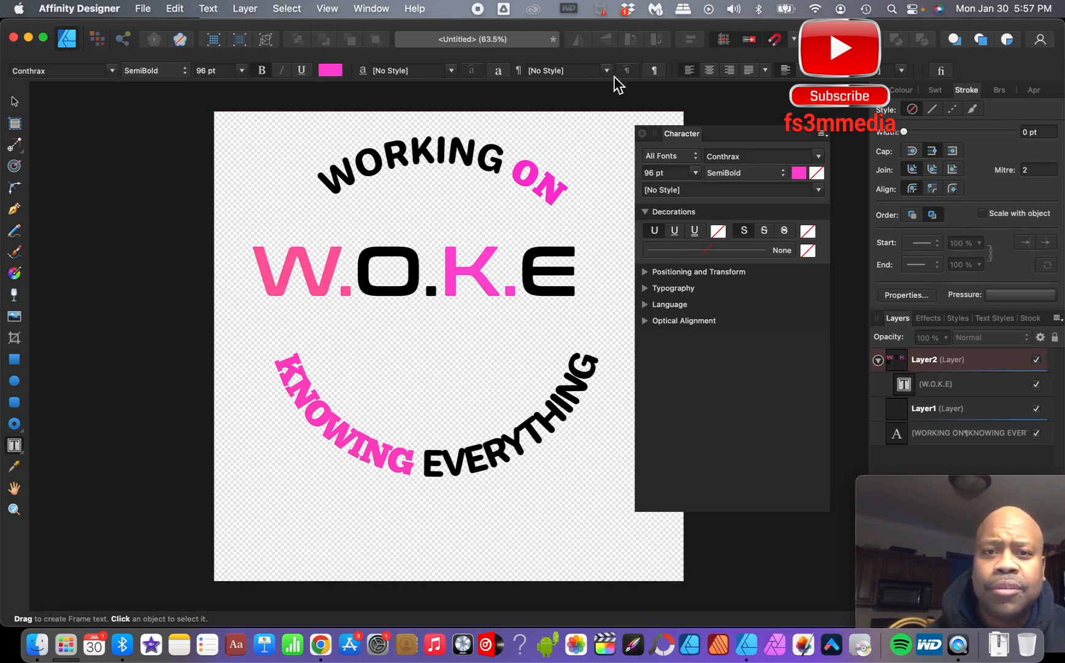
left_click(642, 135)
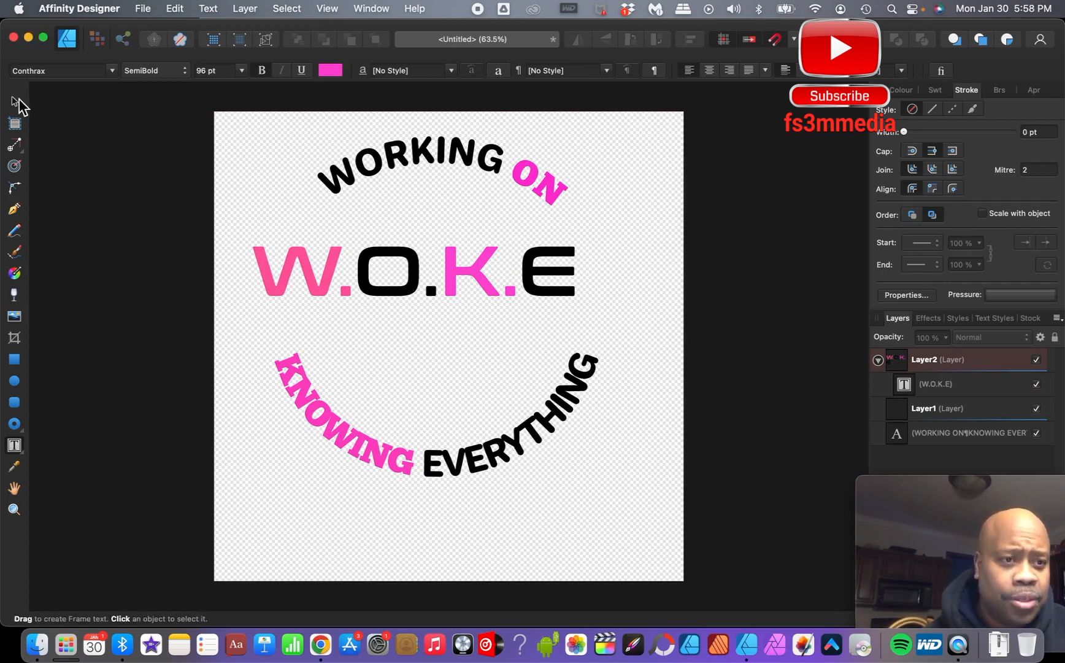
- Move the W.O.K.E text frame slightly down and narrow it from the right side
left_click(15, 102)
left_click_drag(316, 268, 339, 286)
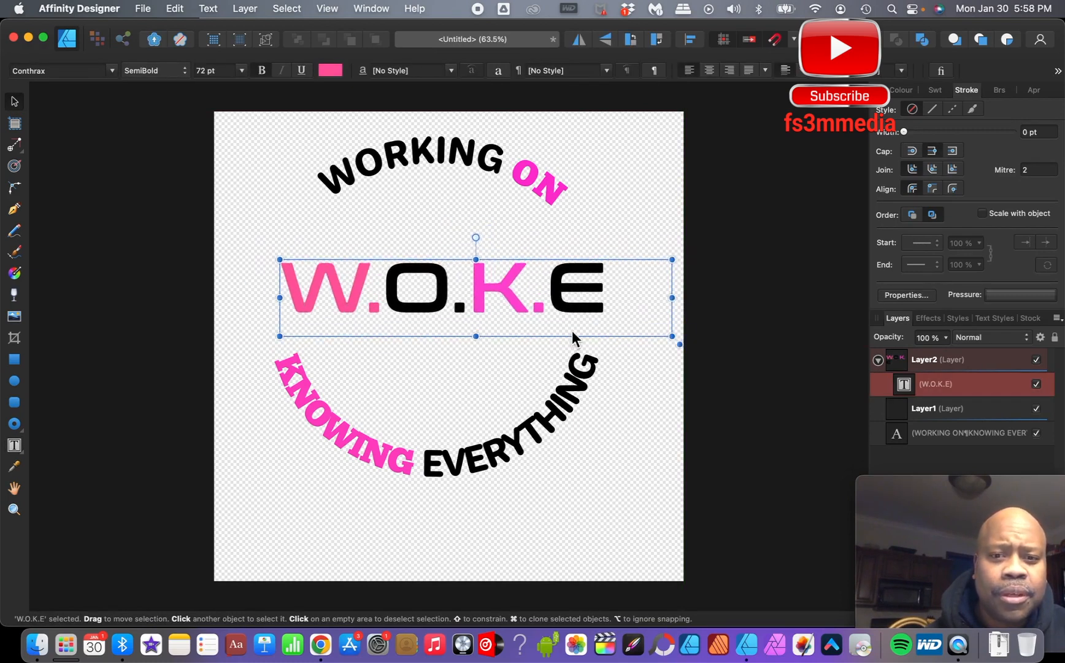
left_click_drag(673, 338, 611, 335)
mouse_move(446, 251)
left_mouse_down()
mouse_move(446, 238)
mouse_move(446, 257)
left_mouse_up()
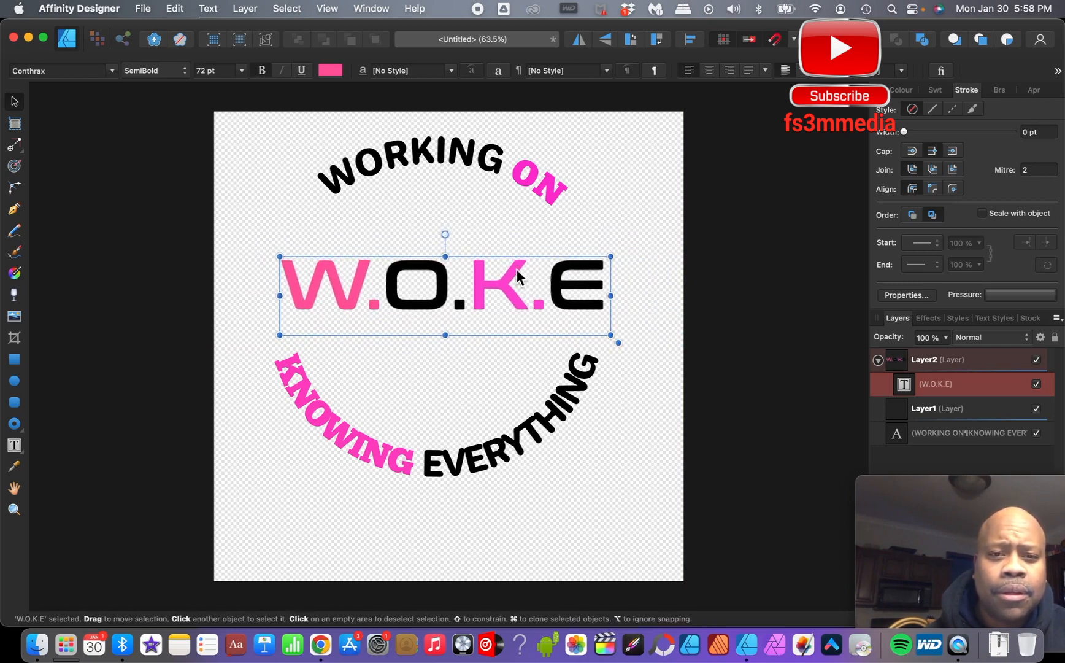
- Set the W.O.K.E text to 96 pt and widen its frame on both sides so it fits on one line
double_click(600, 278)
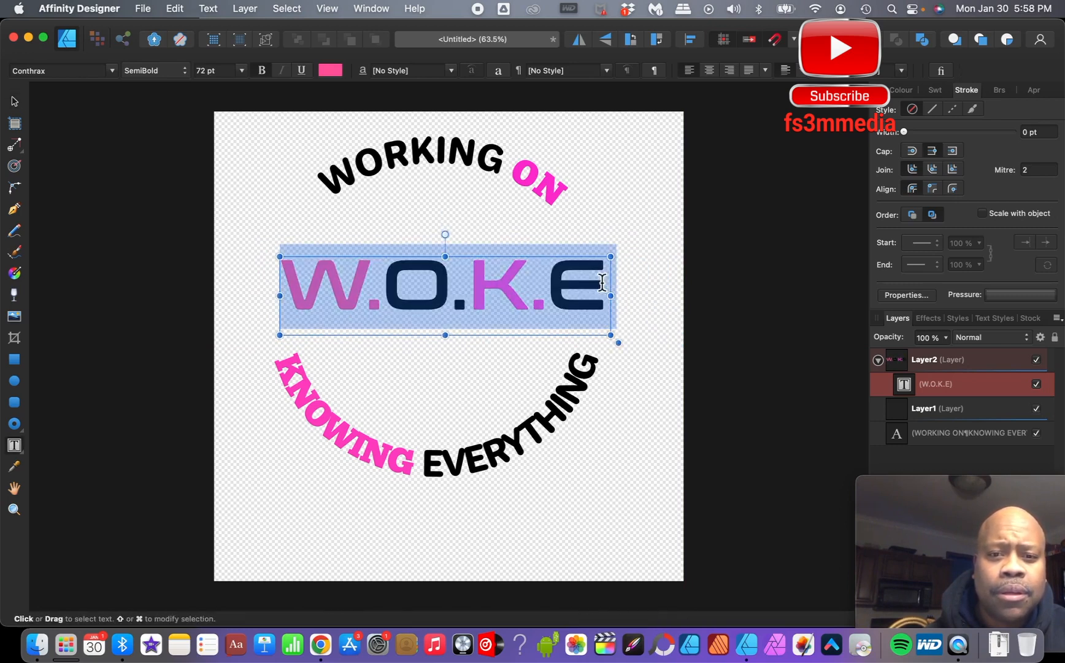
left_click(242, 70)
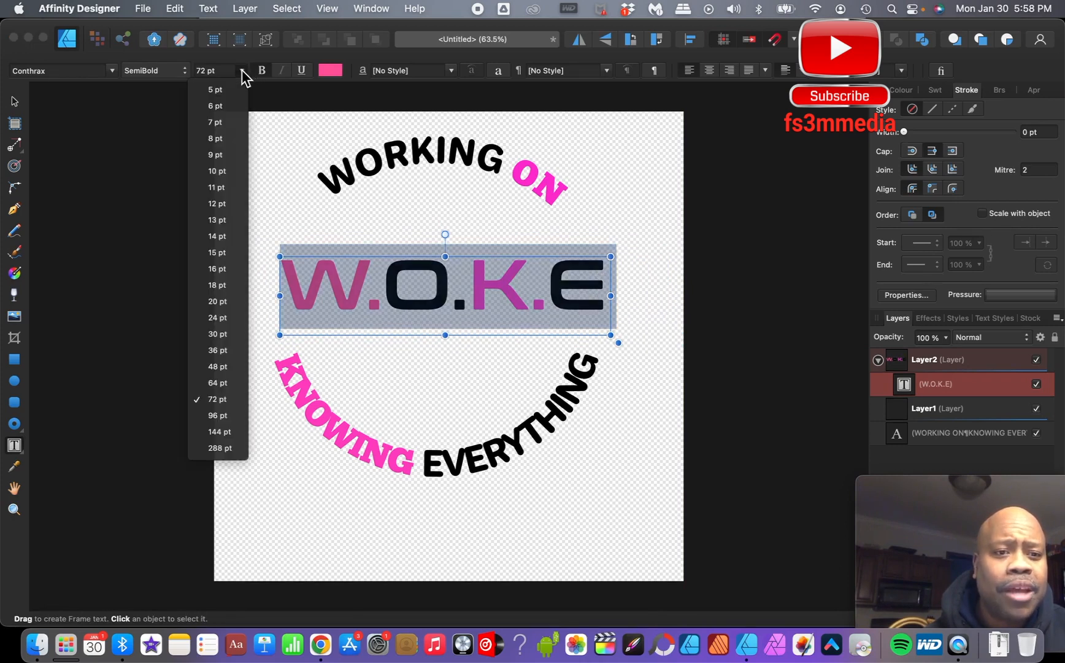
left_click(218, 415)
left_click_drag(282, 297, 229, 296)
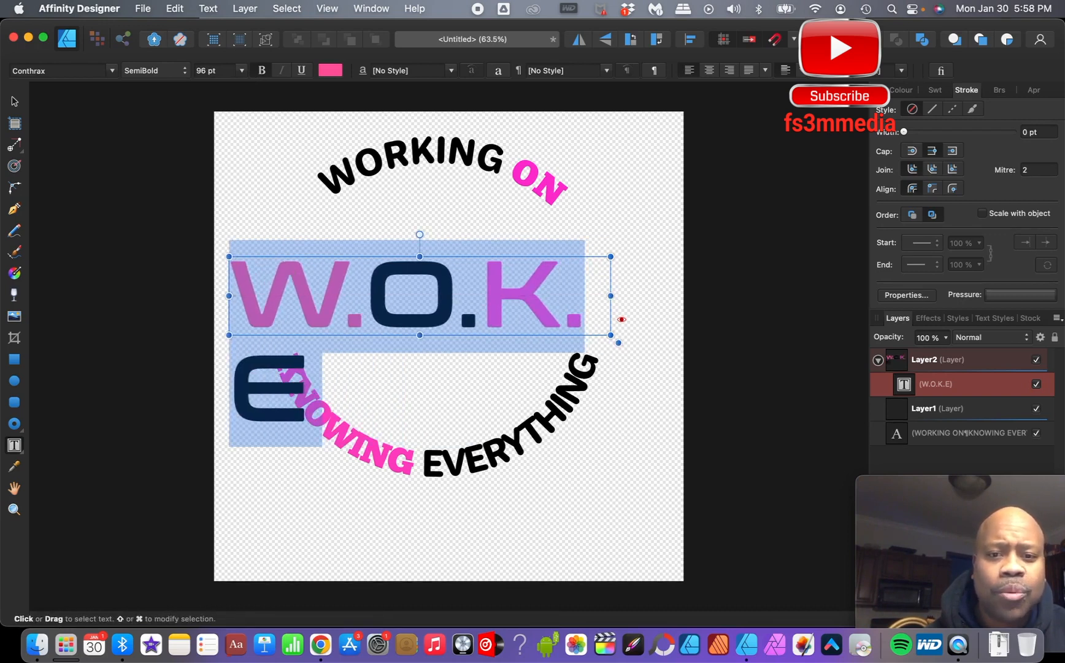
left_click_drag(611, 296, 685, 282)
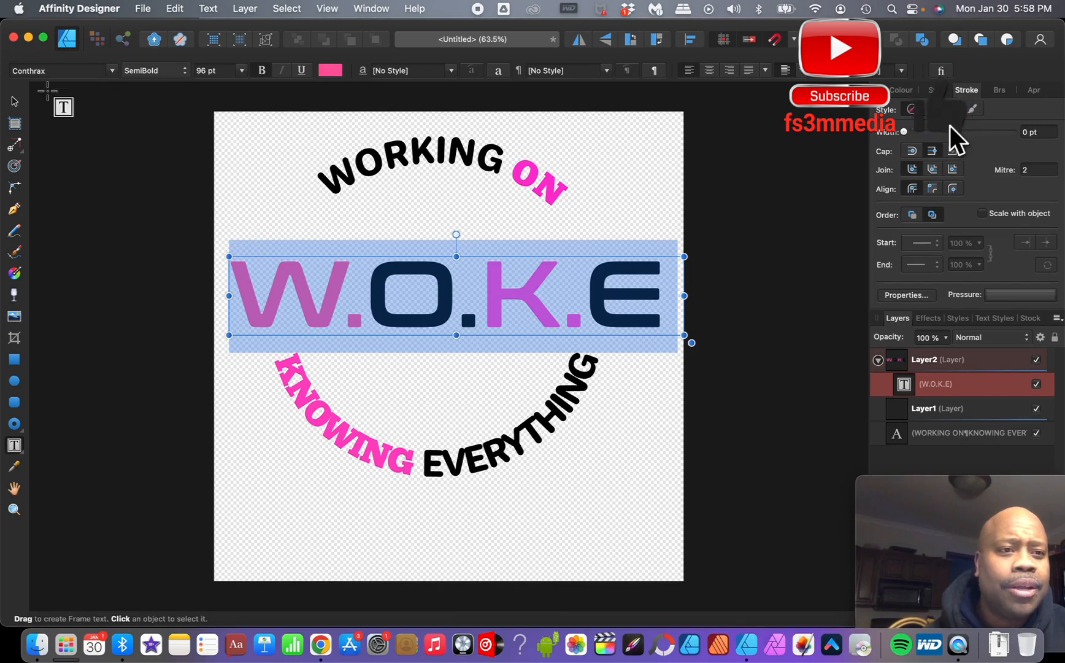
- Move the W.O.K.E title slightly up within the ring and deselect it
left_click(14, 102)
left_click_drag(408, 304, 401, 281)
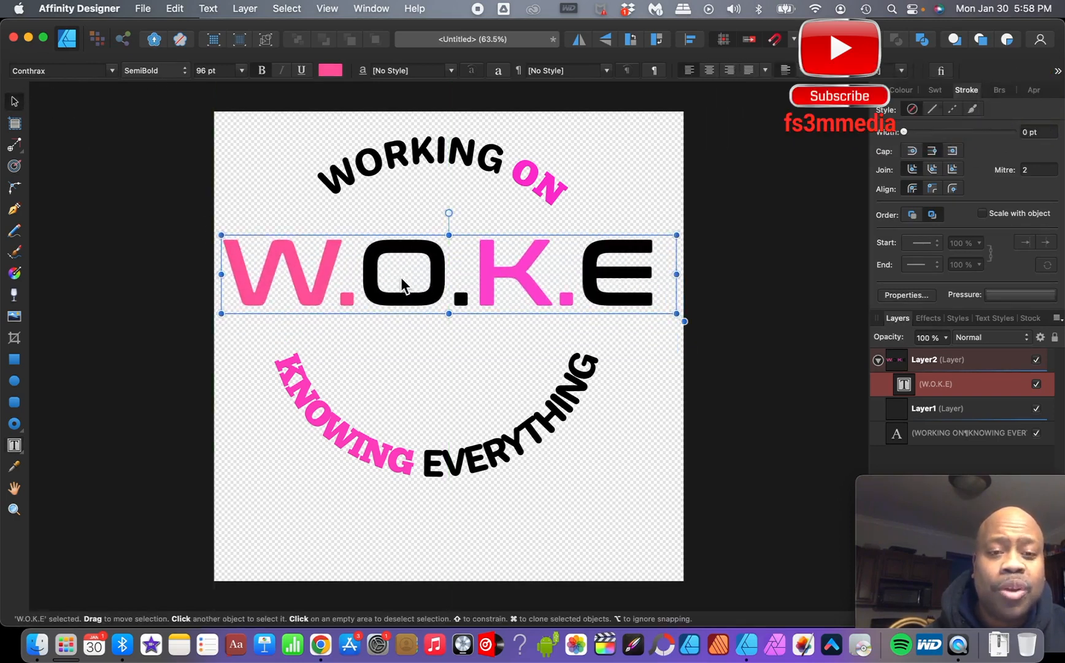
left_click(738, 314)
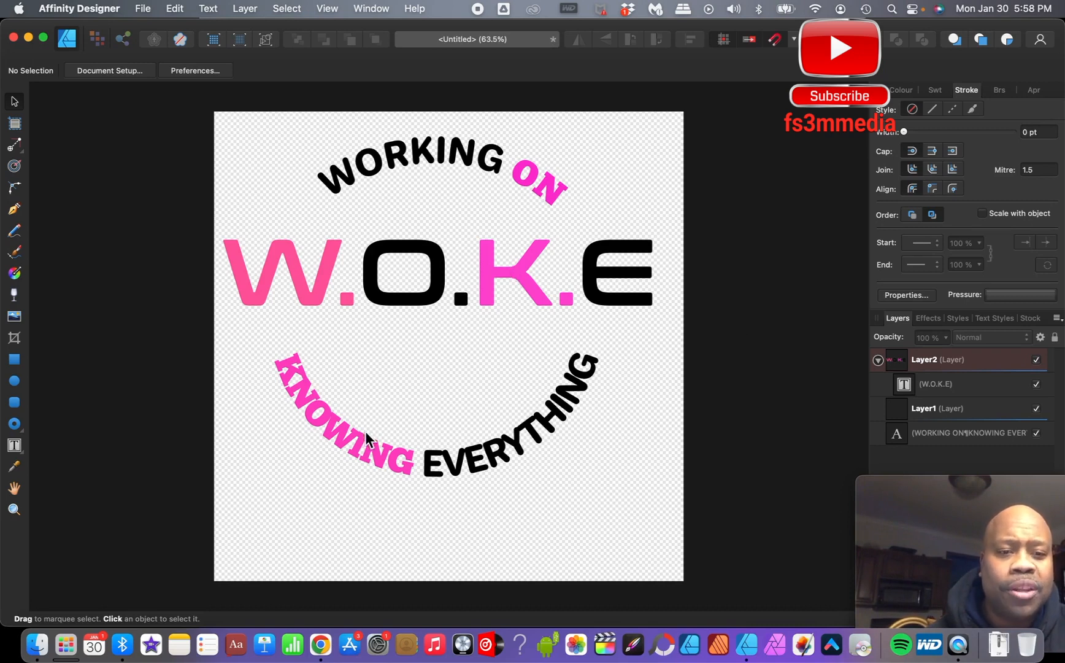
- Select the letter W and recolour it pink at R 255, G 51, B 179
left_click(281, 262)
double_click(332, 262)
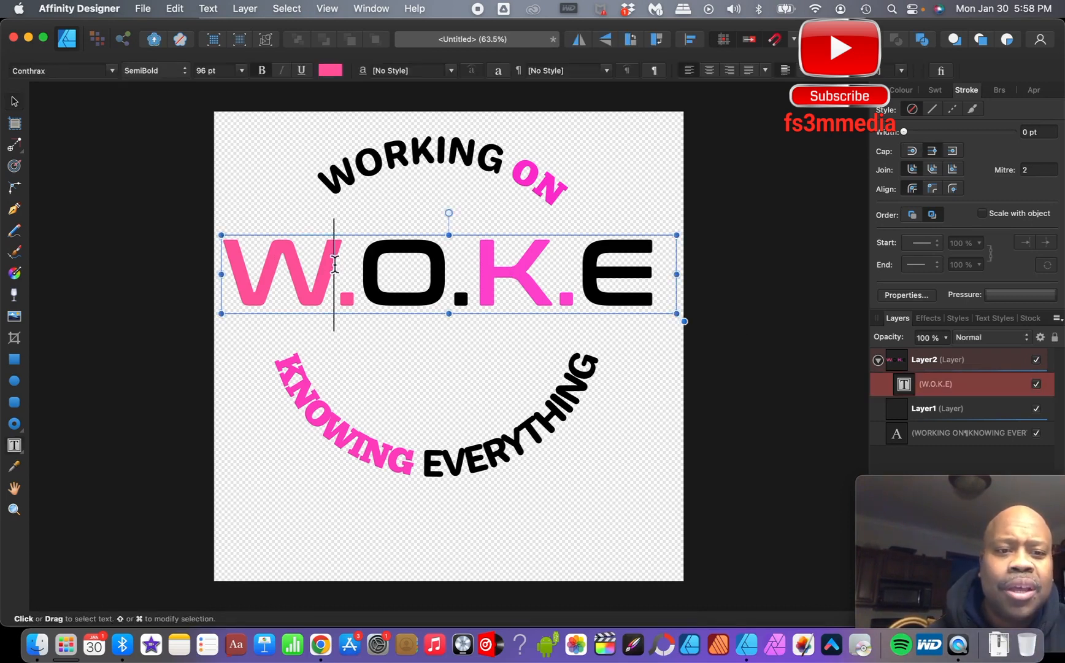
key("shift+Left")
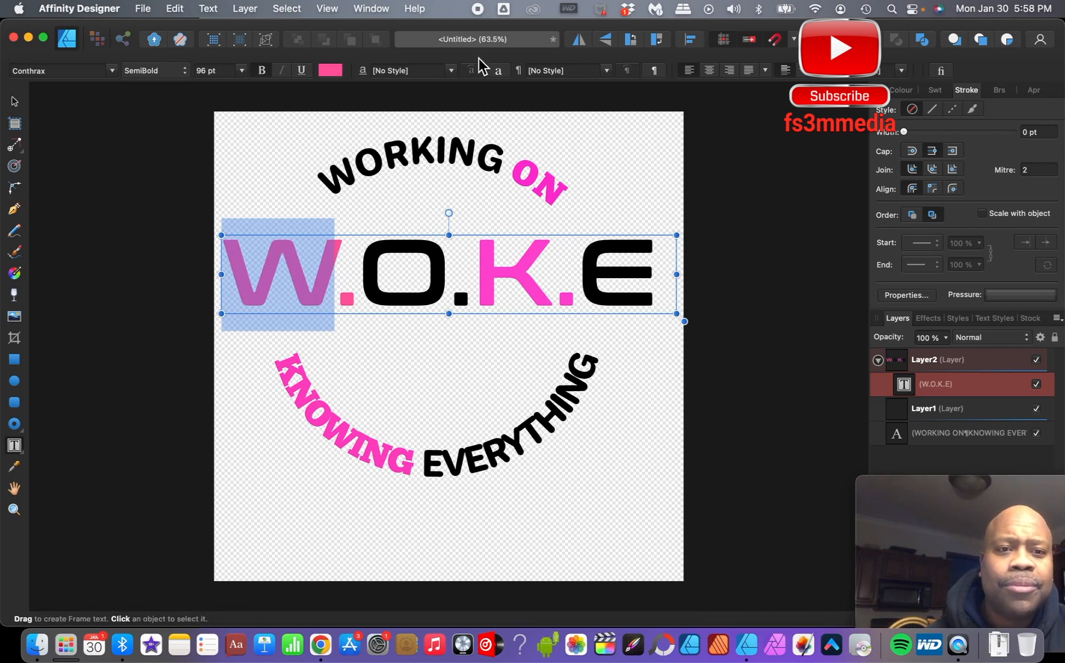
left_click(331, 71)
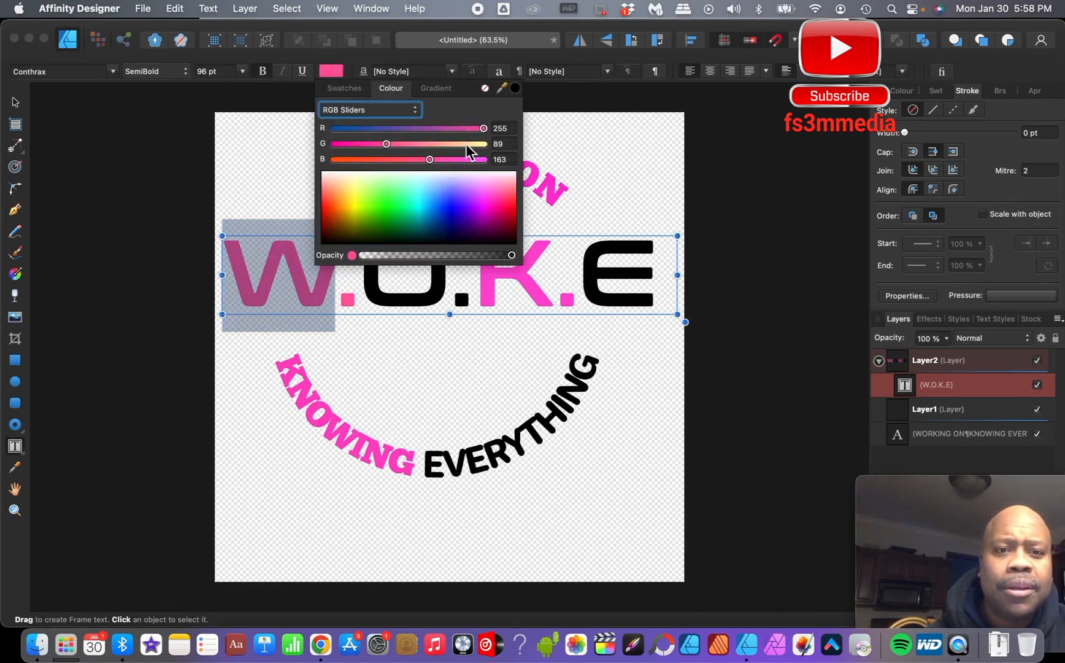
mouse_move(500, 194)
left_mouse_down()
mouse_move(513, 183)
mouse_move(496, 200)
left_mouse_up()
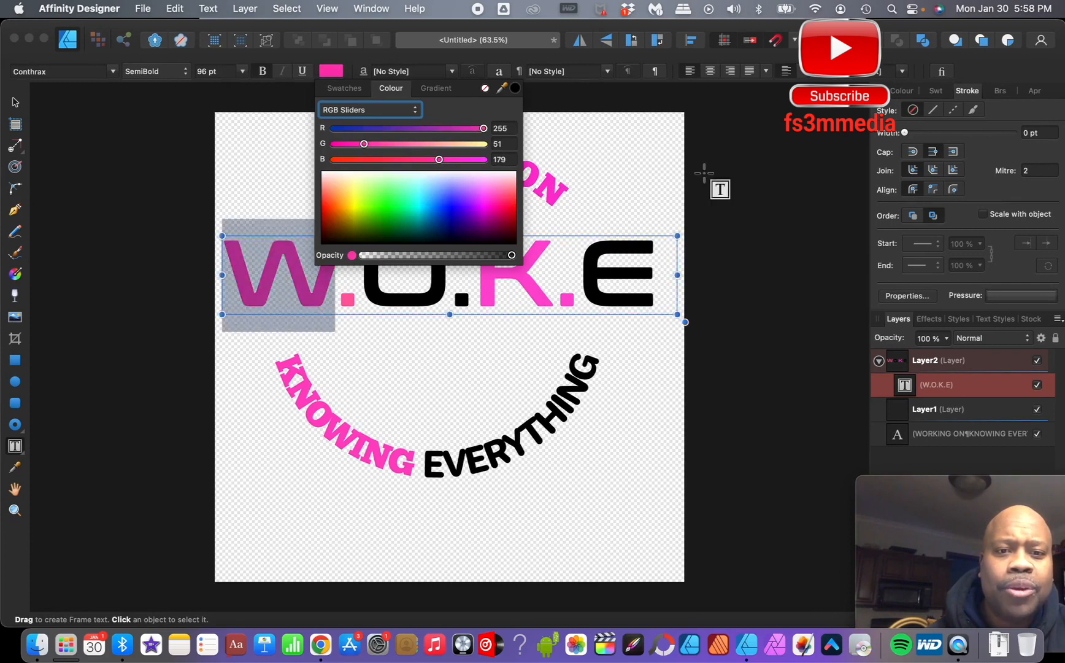
left_click(725, 173)
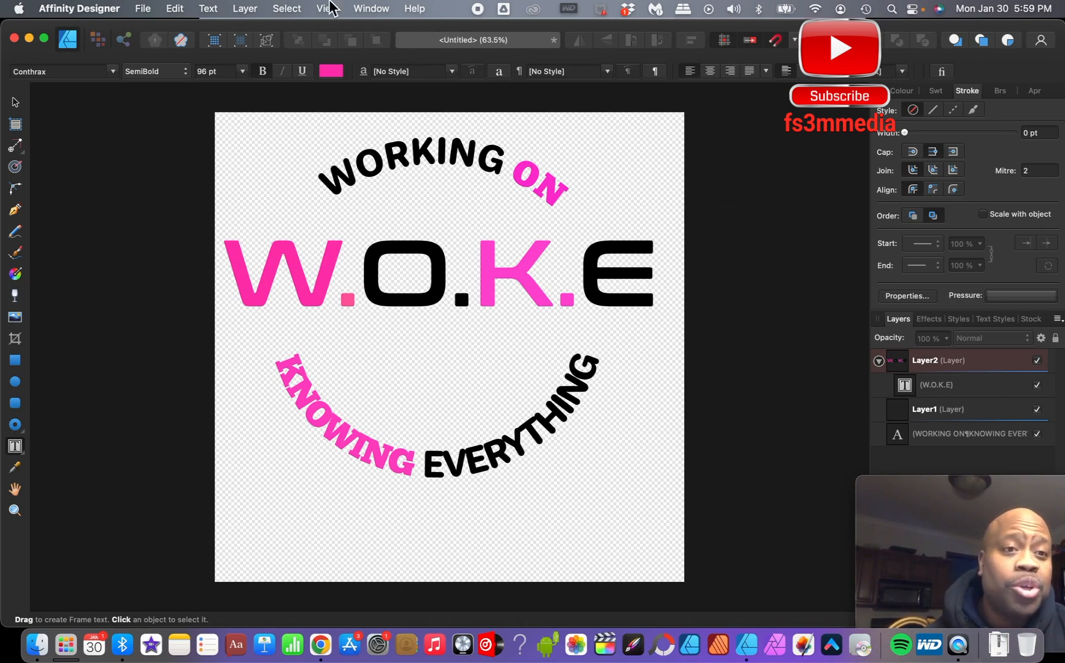
- Save the document to the Desktop as WOKE TUTORIAL.afdesign
left_click(142, 8)
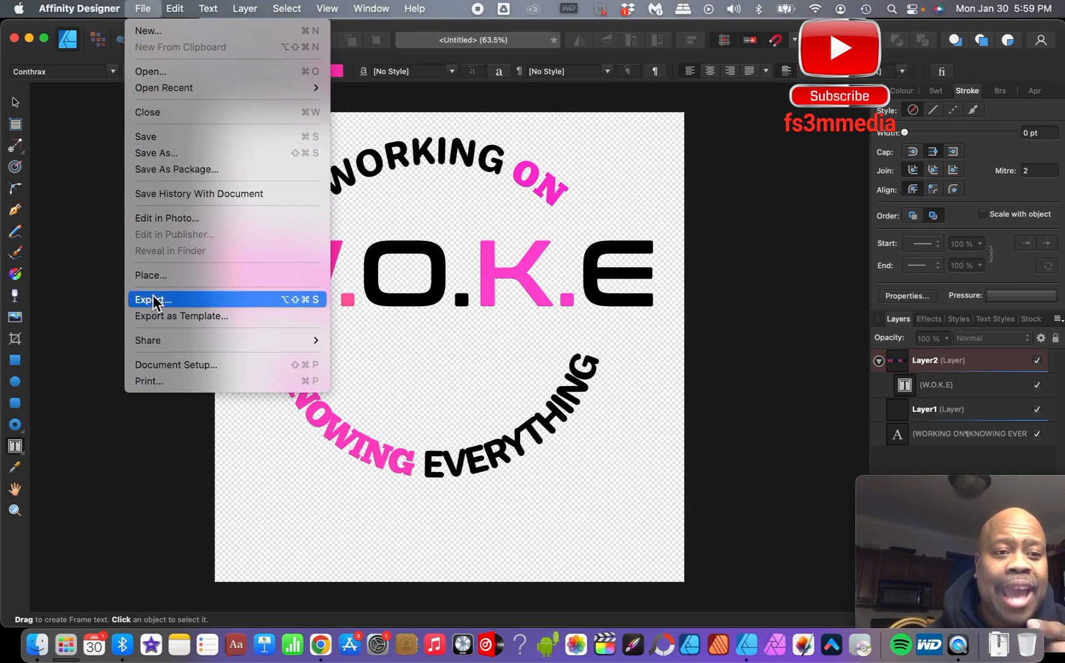
left_click(152, 156)
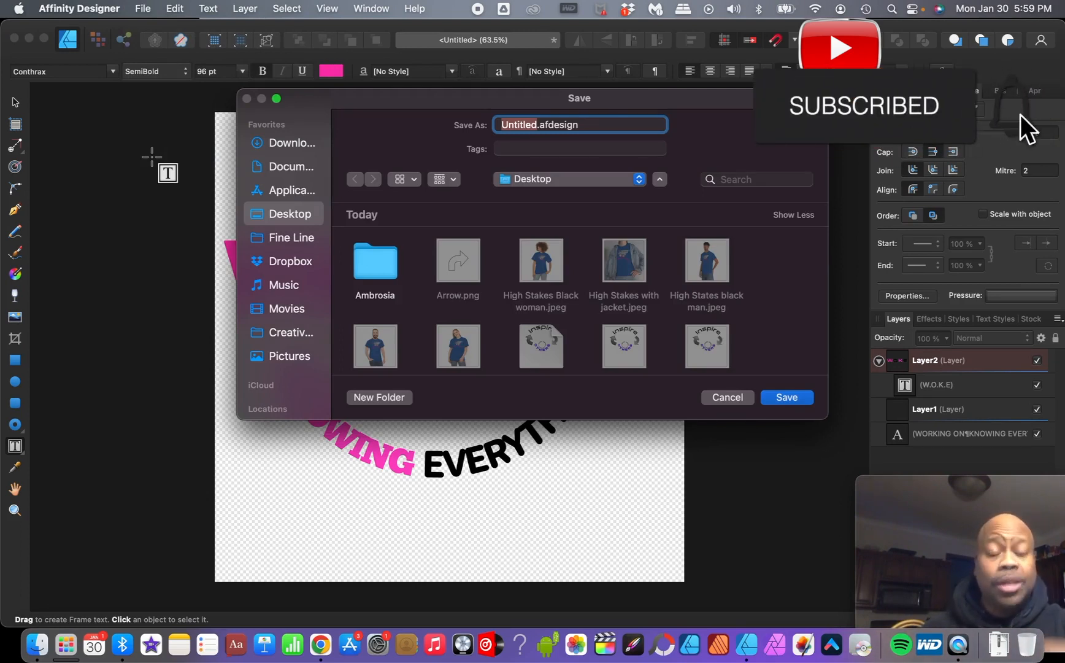
left_click(537, 125)
key("BackSpace")
key("BackSpace")
key("BackSpace")
key("BackSpace")
key("BackSpace")
key("BackSpace")
key("BackSpace")
key("BackSpace")
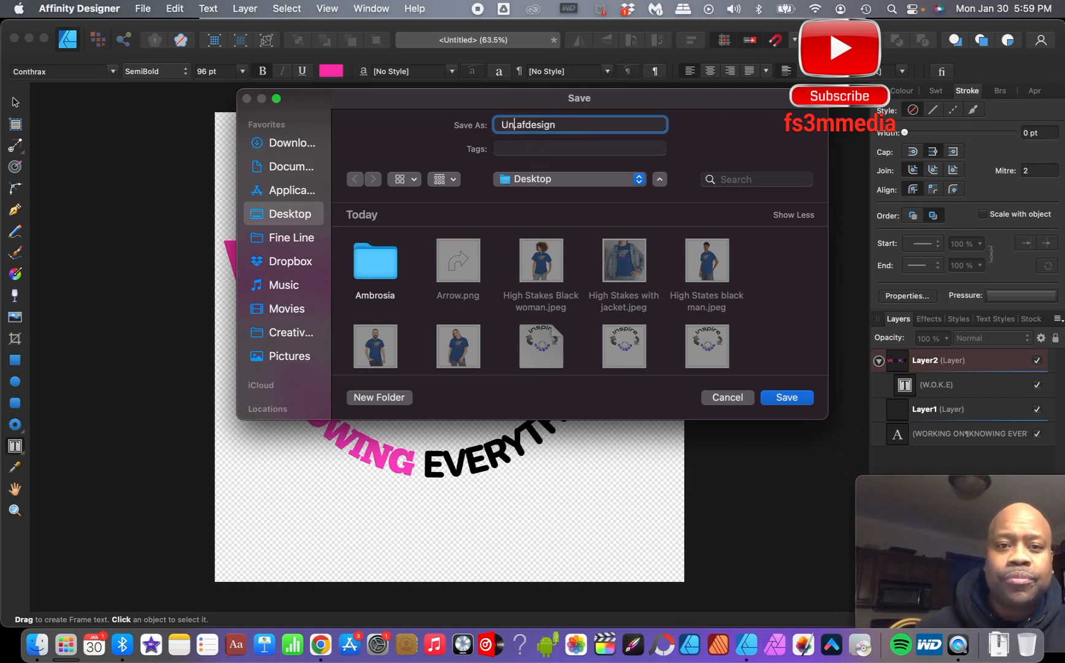
type("WOKE ")
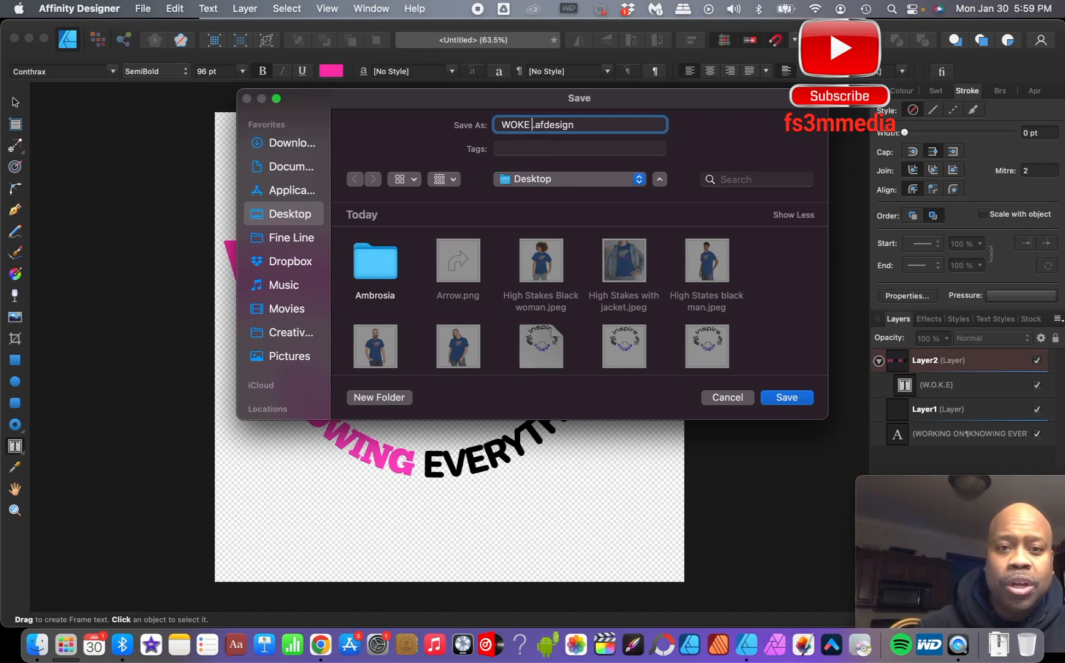
type("TUTORIAL")
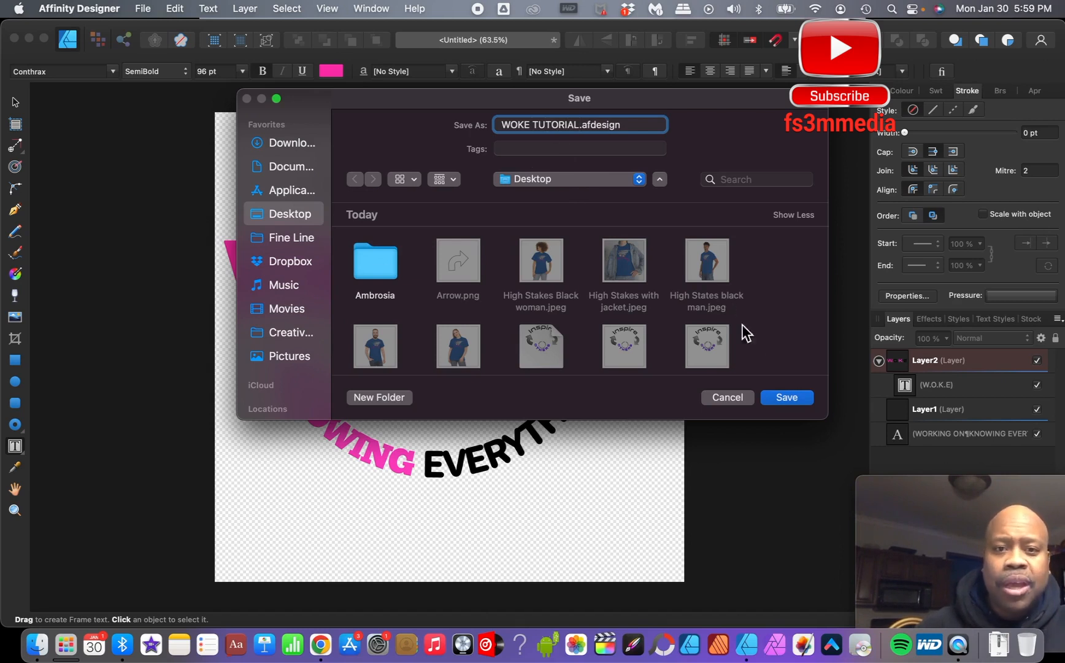
left_click(787, 398)
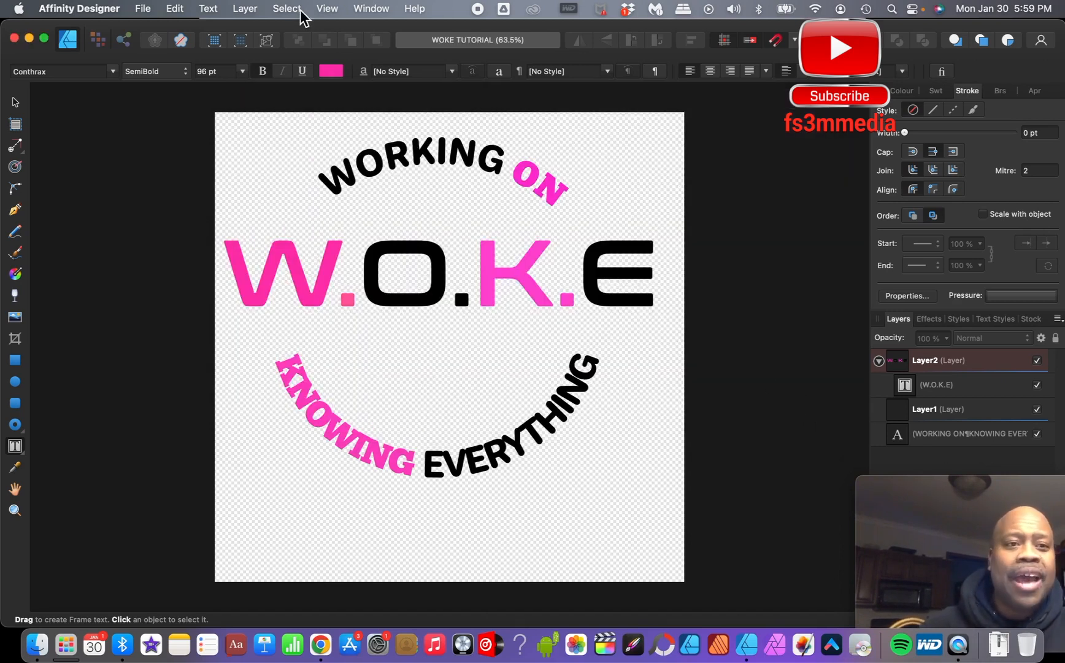
- Export the whole document as a 2000 px PNG named WOKE TUTORIAL.png to the Desktop
left_click(143, 8)
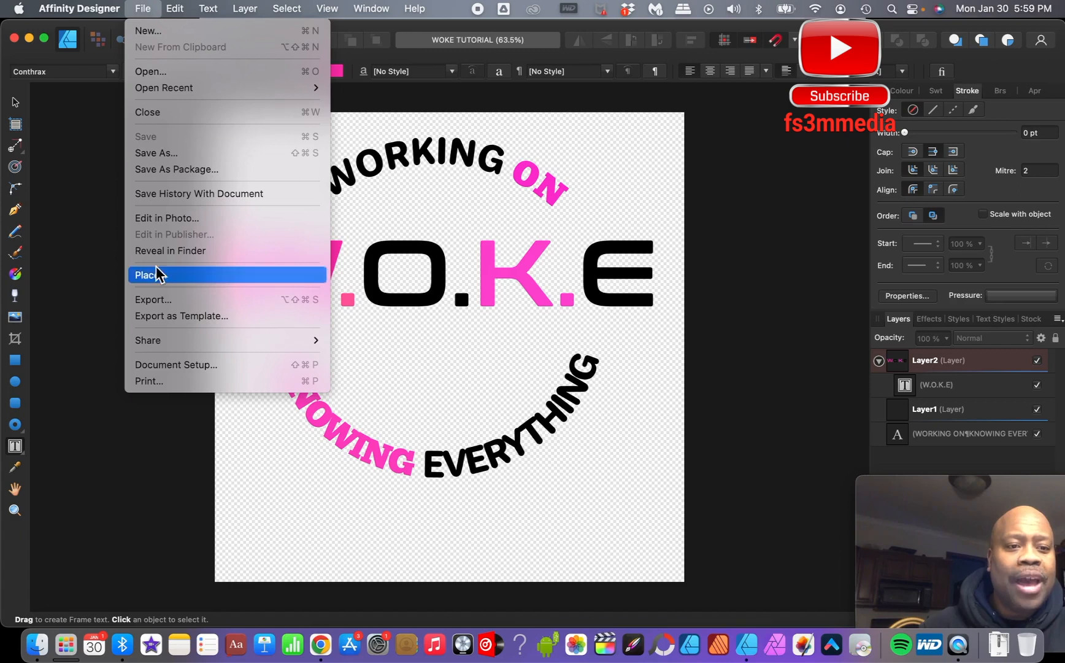
left_click(154, 299)
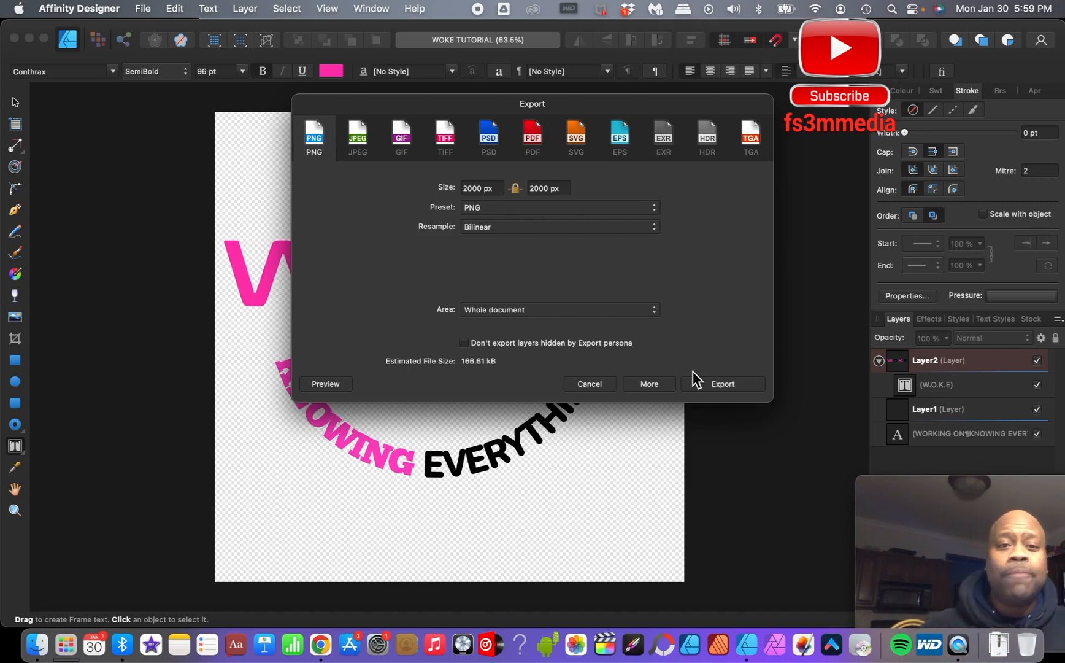
left_click(724, 384)
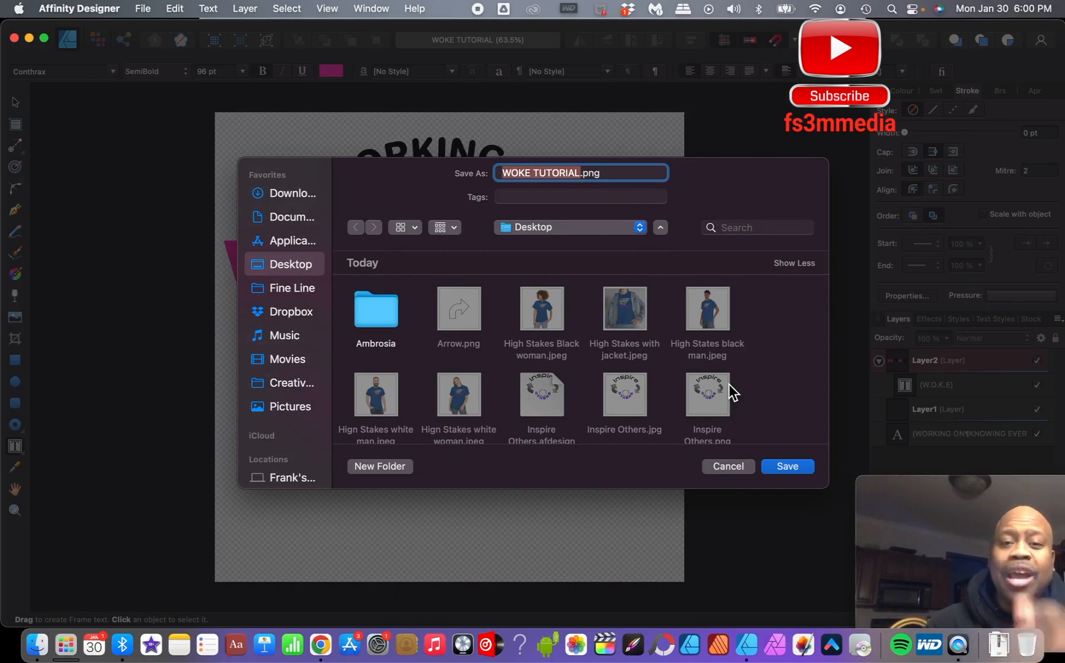
left_click(791, 467)
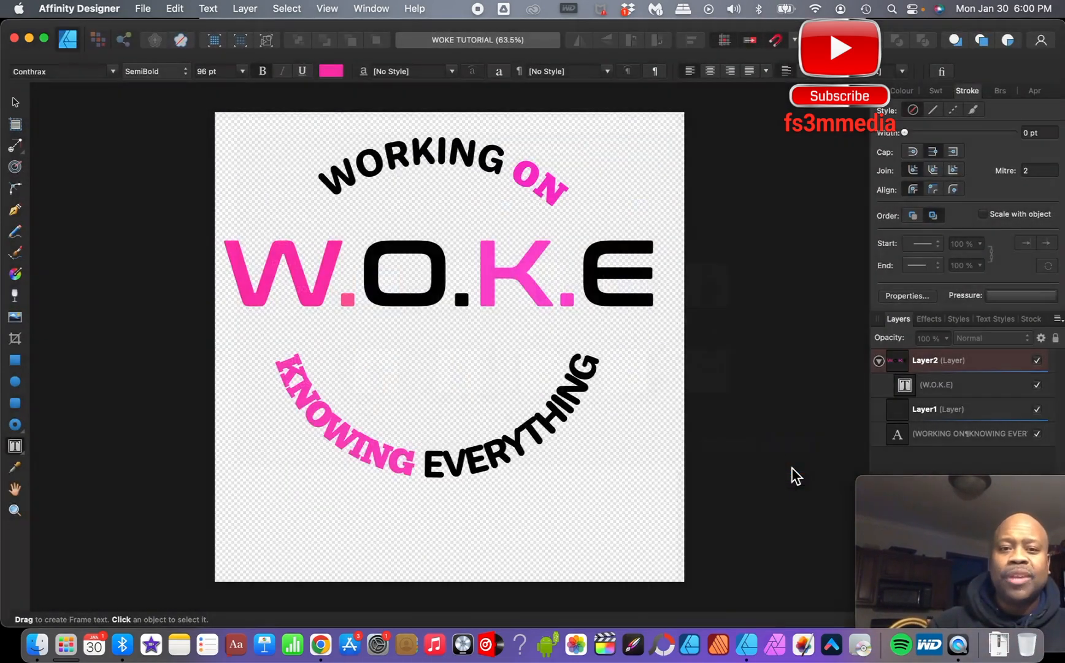
- Export the design as a best-quality JPEG named WOKE TUTORIAL.jpg to the Desktop
left_click(142, 9)
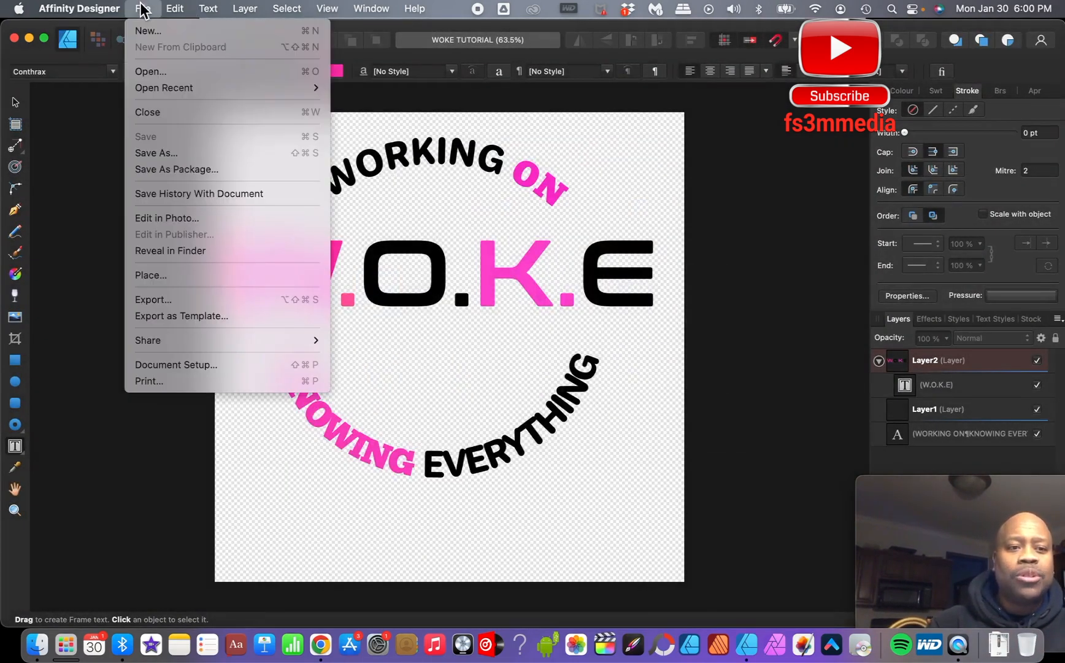
left_click(160, 298)
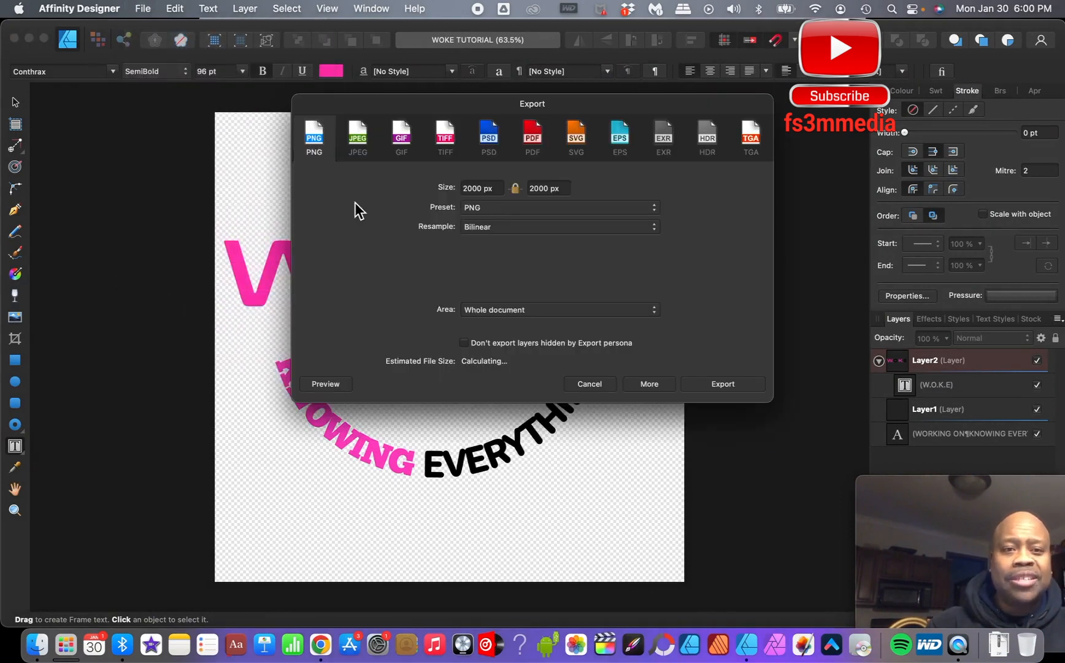
left_click(362, 147)
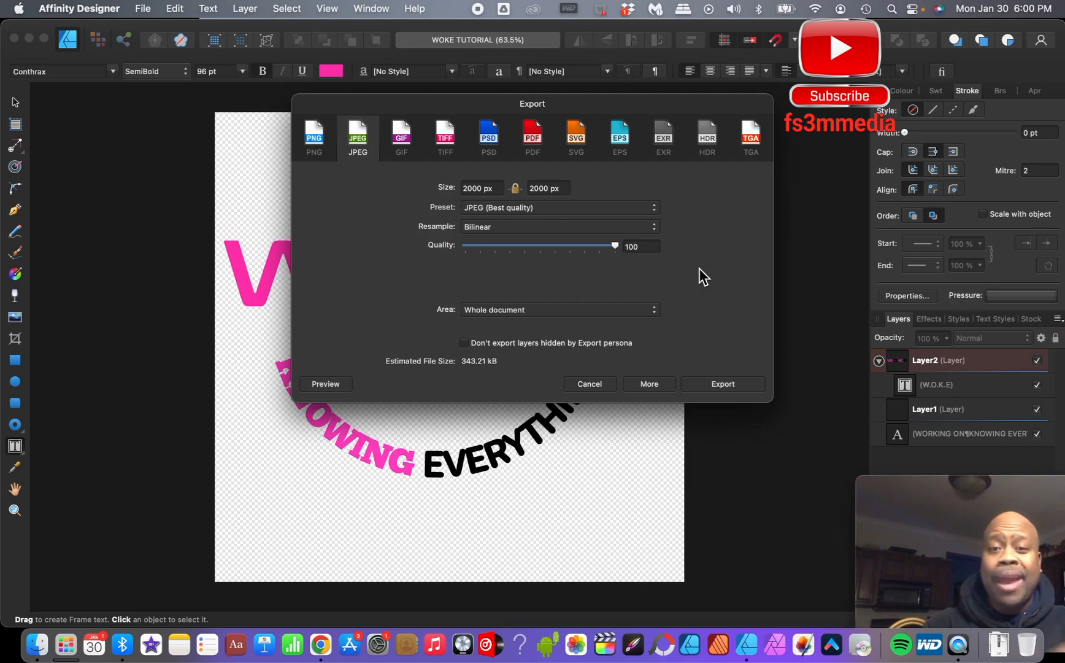
left_click(725, 382)
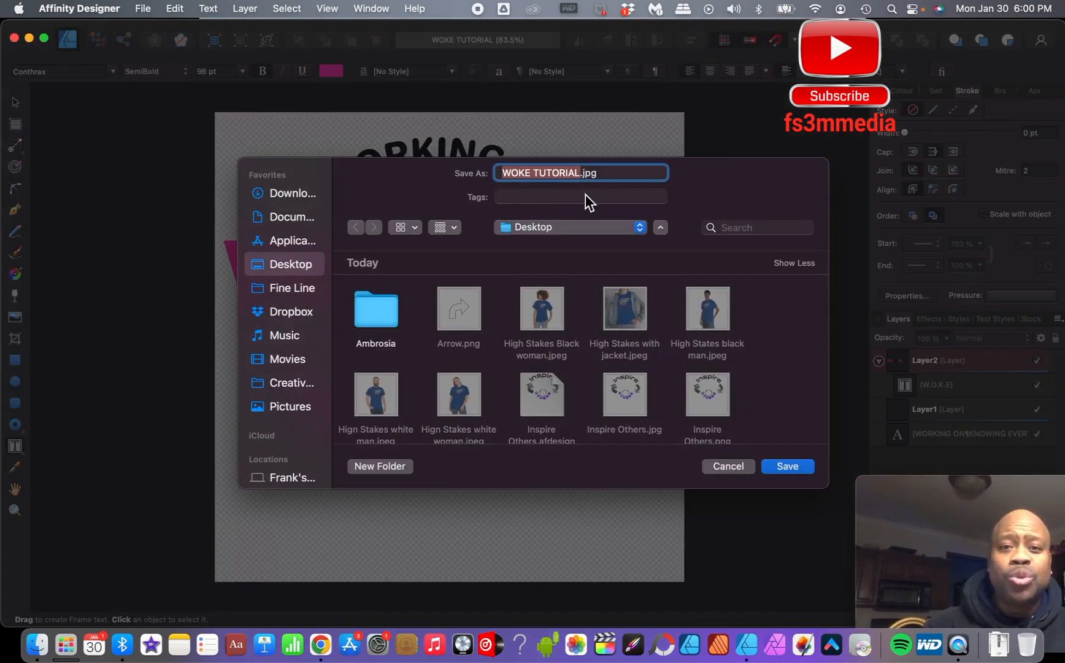
left_click(789, 469)
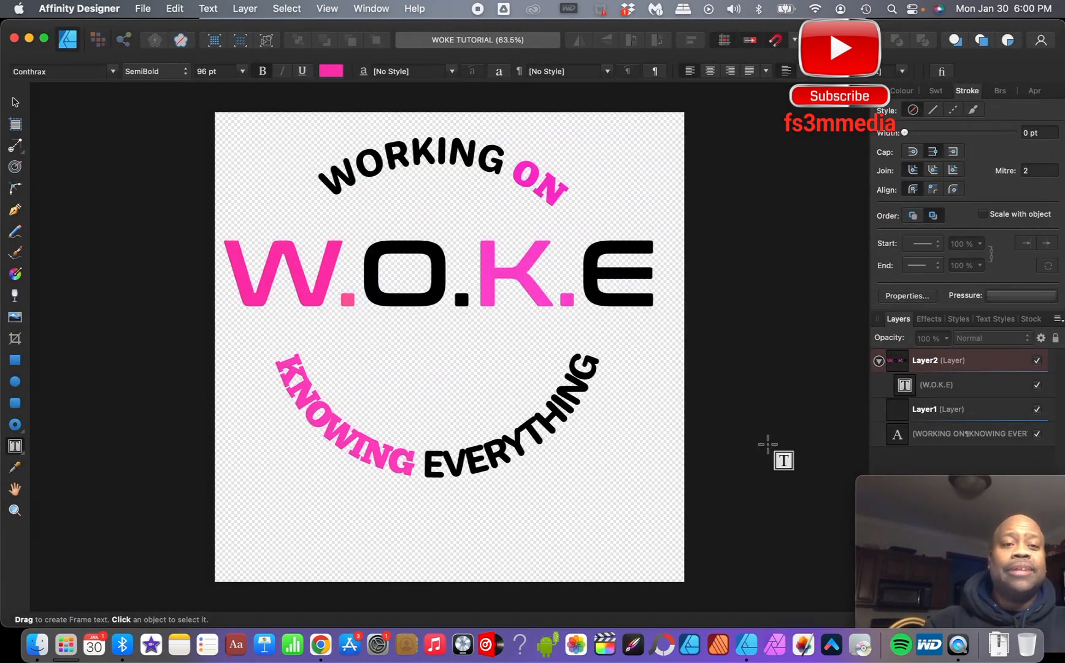